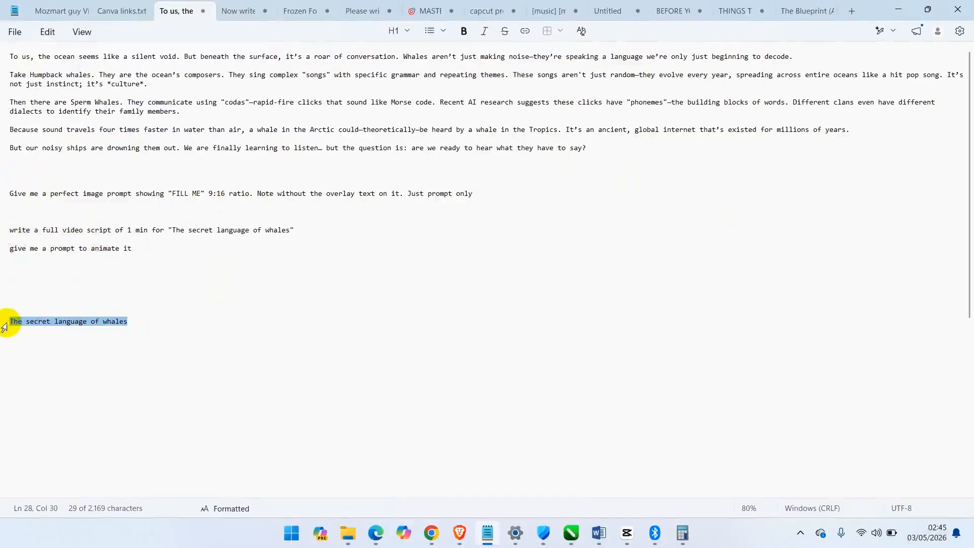
- Copy the note's 1-minute video script request for "The secret language of whales" and open arena.ai in a new Chrome tab
{"action": "triple_click", "coordinate": [4, 235]}
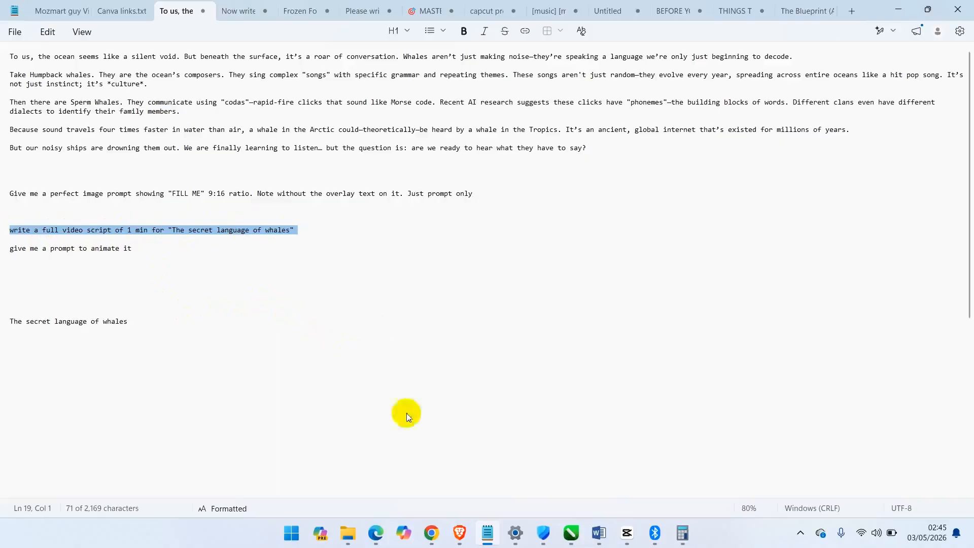
{"action": "mouse_move", "coordinate": [432, 541]}
{"action": "left_click", "coordinate": [459, 490]}
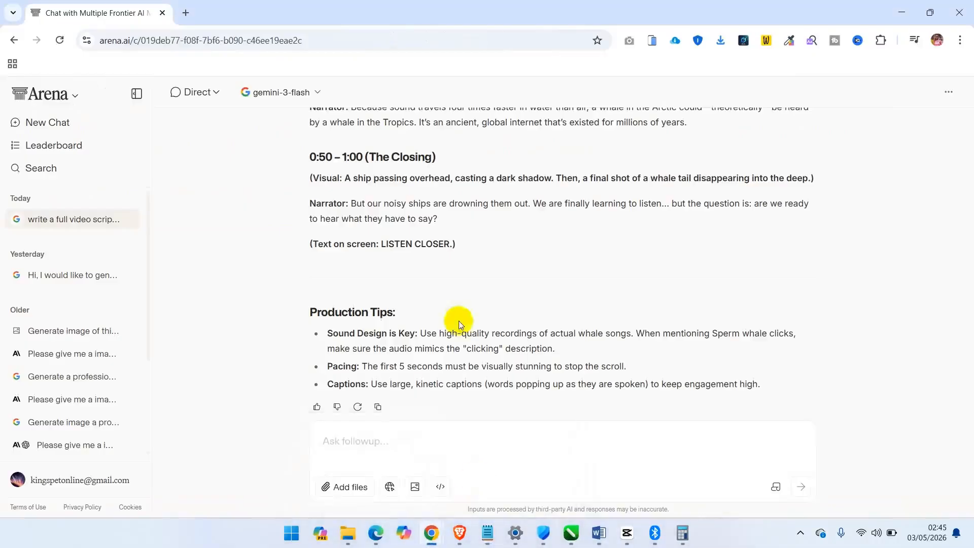
{"action": "left_click", "coordinate": [184, 14]}
{"action": "type", "text": "arena.ai"}
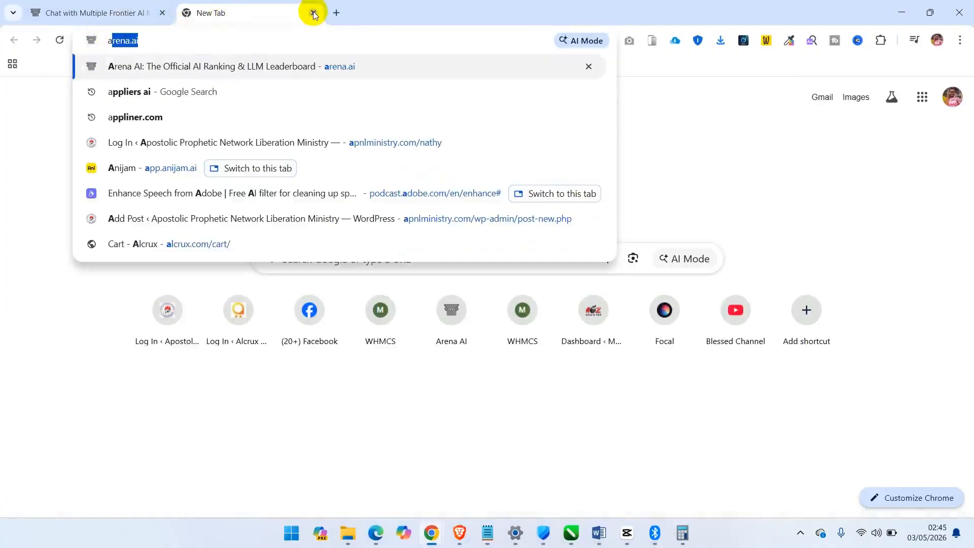
{"action": "key", "text": "Return"}
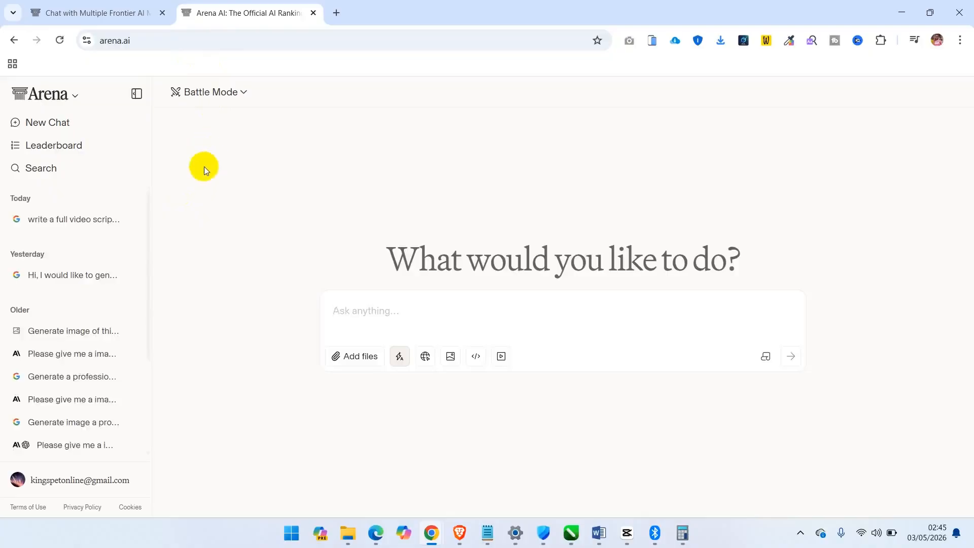
- Set the chat to Direct mode and choose the gemini-3-flash model
{"action": "left_click", "coordinate": [243, 93]}
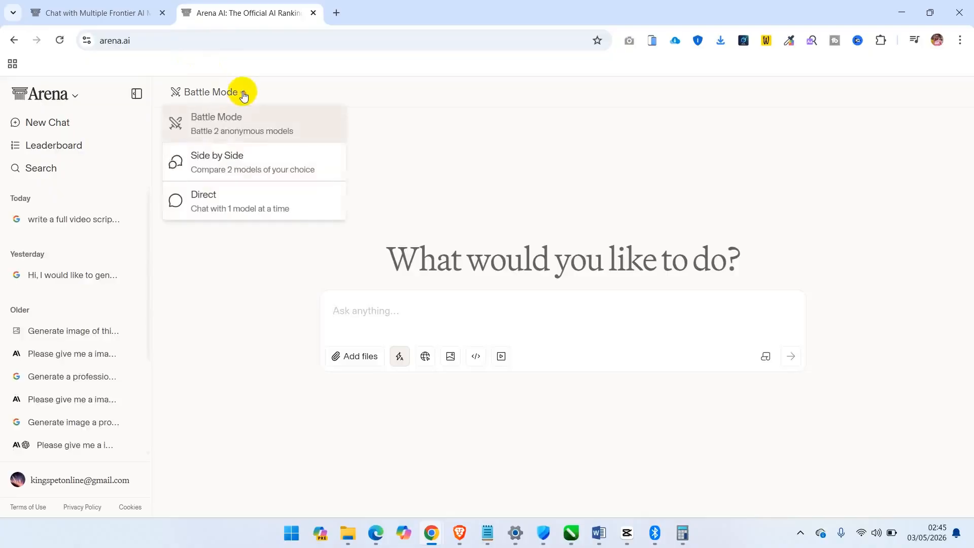
{"action": "left_click", "coordinate": [230, 203]}
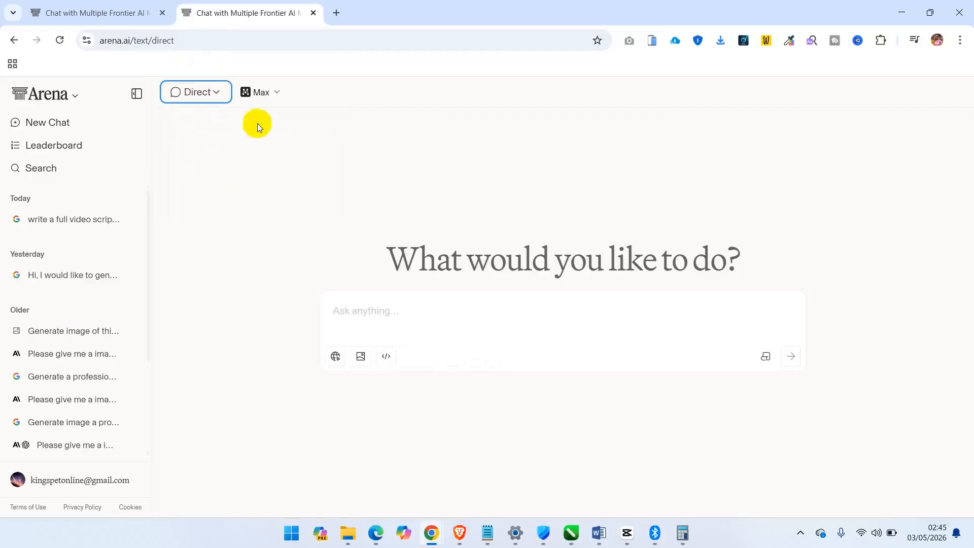
{"action": "left_click", "coordinate": [275, 95]}
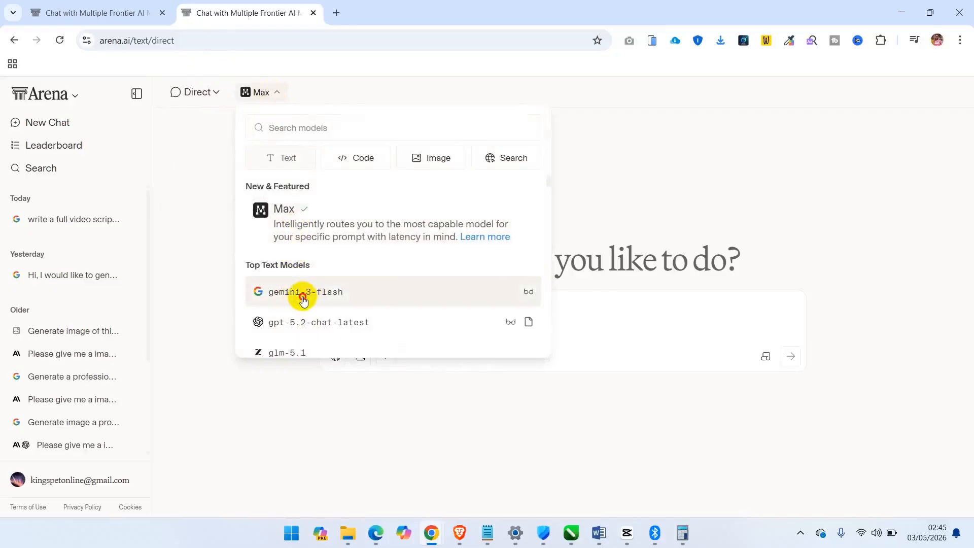
{"action": "left_click", "coordinate": [304, 299]}
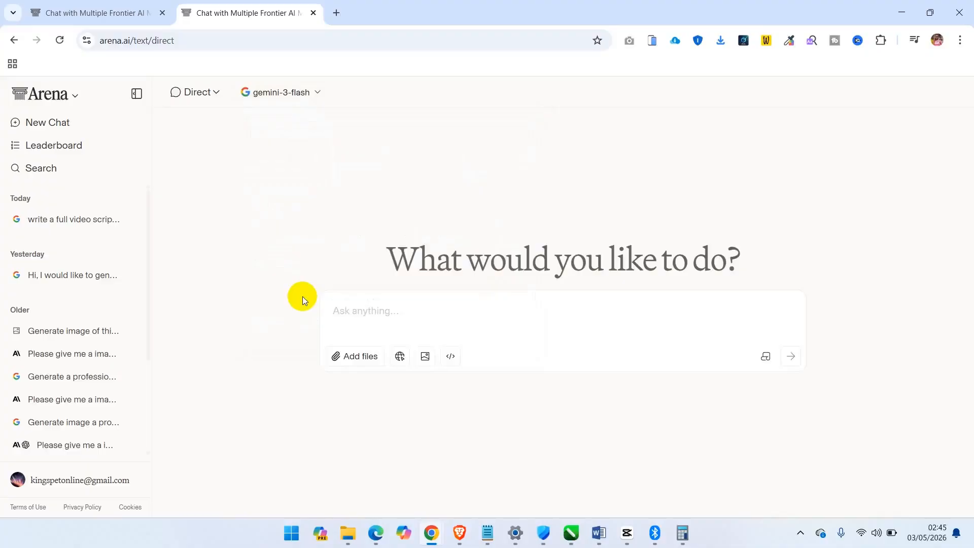
- Paste the request "write a full video script of 1 min for "The secret language of whales"" into the chat prompt
{"action": "left_click", "coordinate": [385, 315]}
{"action": "key", "text": "ctrl+v"}
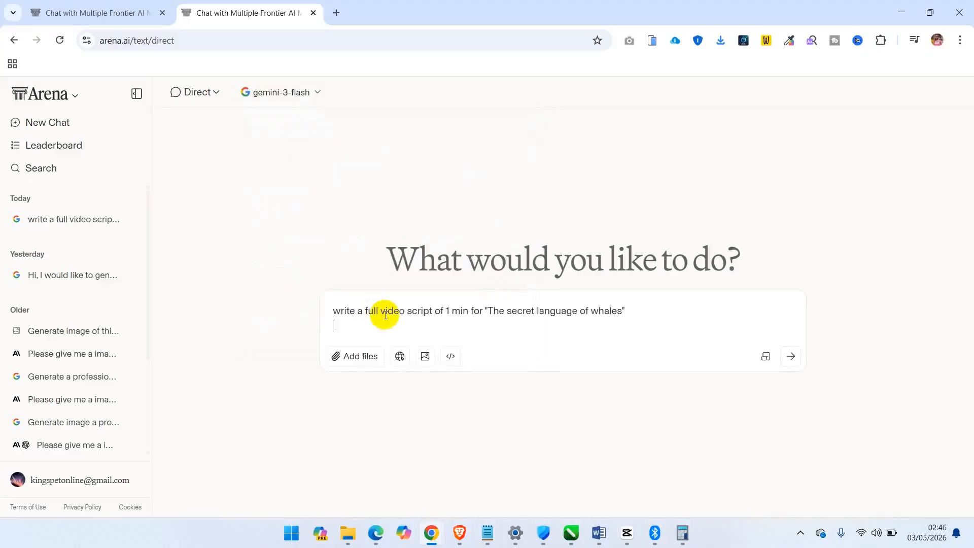
{"action": "key", "text": "Return"}
- Review the generated whale video script in the existing Arena chat from its end back to the original request
{"action": "left_click", "coordinate": [91, 12]}
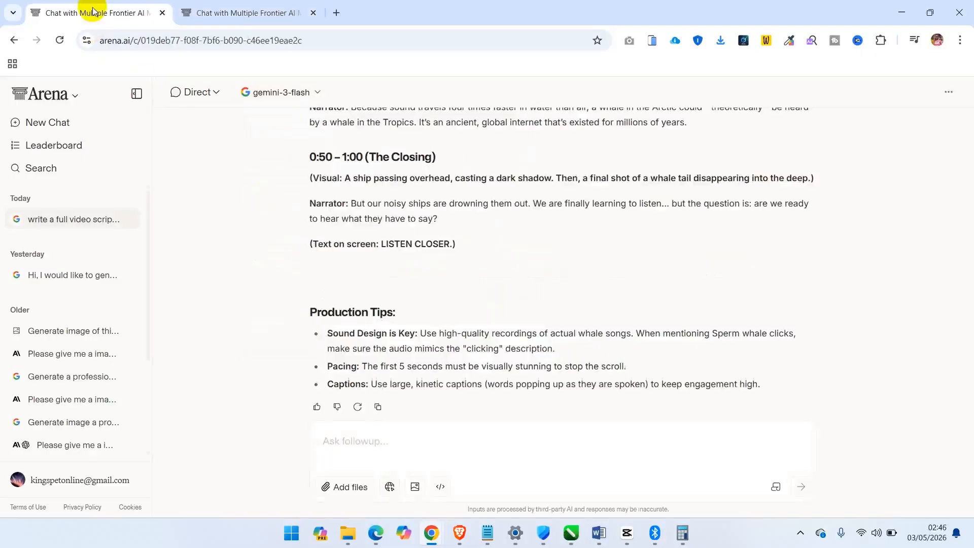
{"action": "scroll", "coordinate": [966, 311], "scroll_direction": "up", "scroll_amount": 6}
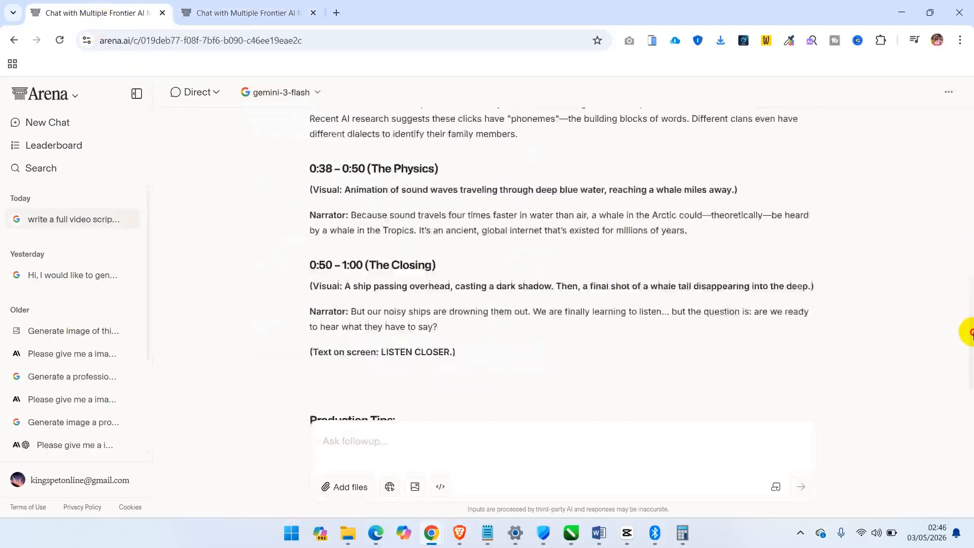
{"action": "scroll", "coordinate": [969, 231], "scroll_direction": "up", "scroll_amount": 4}
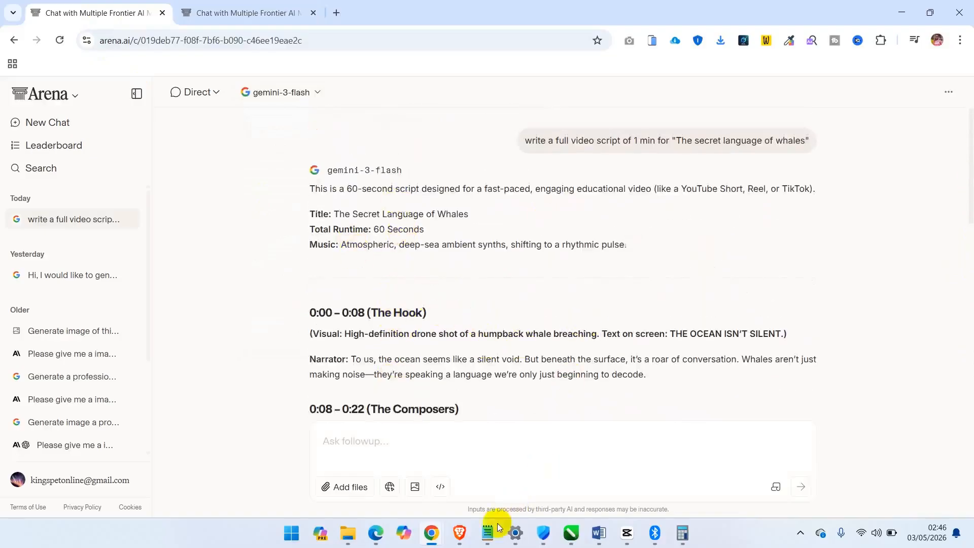
- Switch to Notepad, select the narration paragraphs, and remove the asterisks around "culture"
{"action": "left_click", "coordinate": [487, 541]}
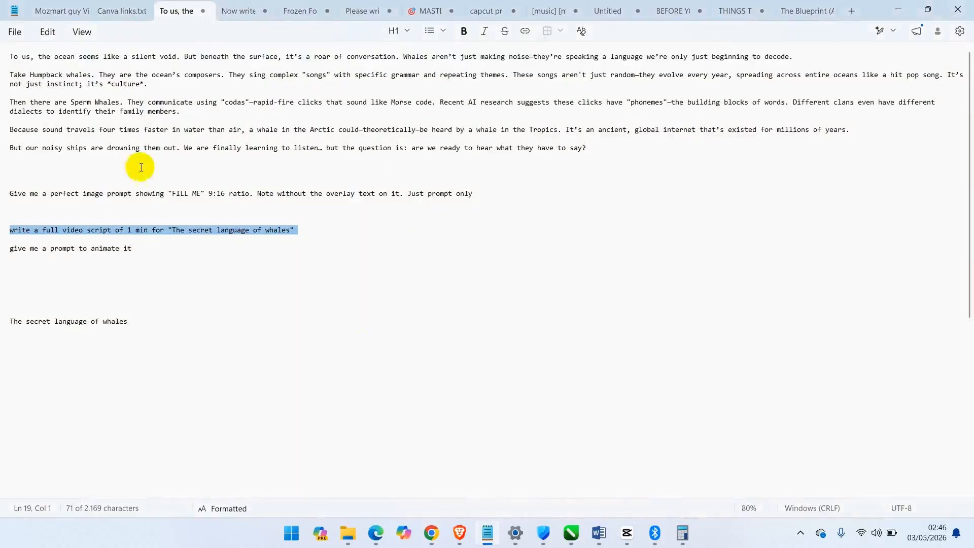
{"action": "left_click", "coordinate": [200, 166]}
{"action": "left_click_drag", "start_coordinate": [200, 165], "coordinate": [1, 32]}
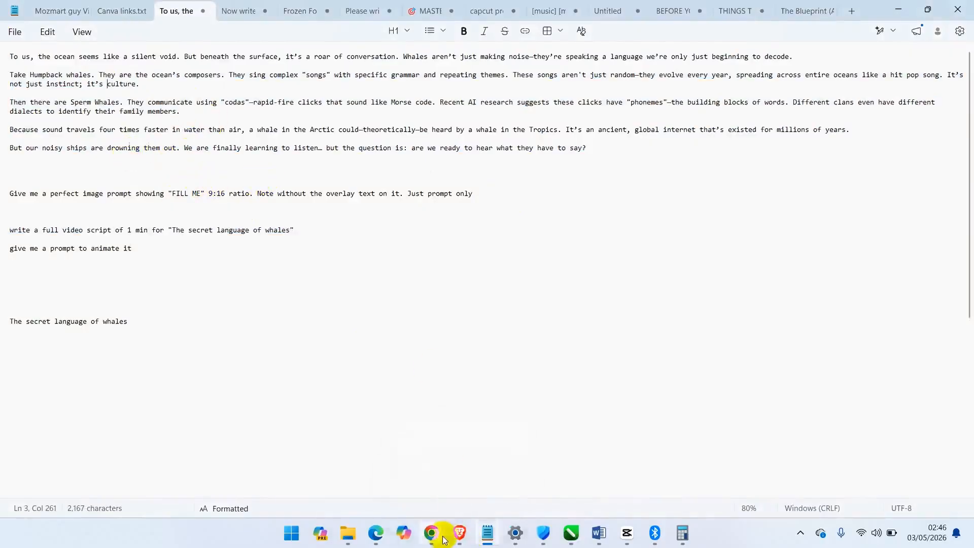
- Return to the Arena chat in Chrome, look through the timed script sections, and copy the full response
{"action": "mouse_move", "coordinate": [436, 533]}
{"action": "left_click", "coordinate": [474, 496]}
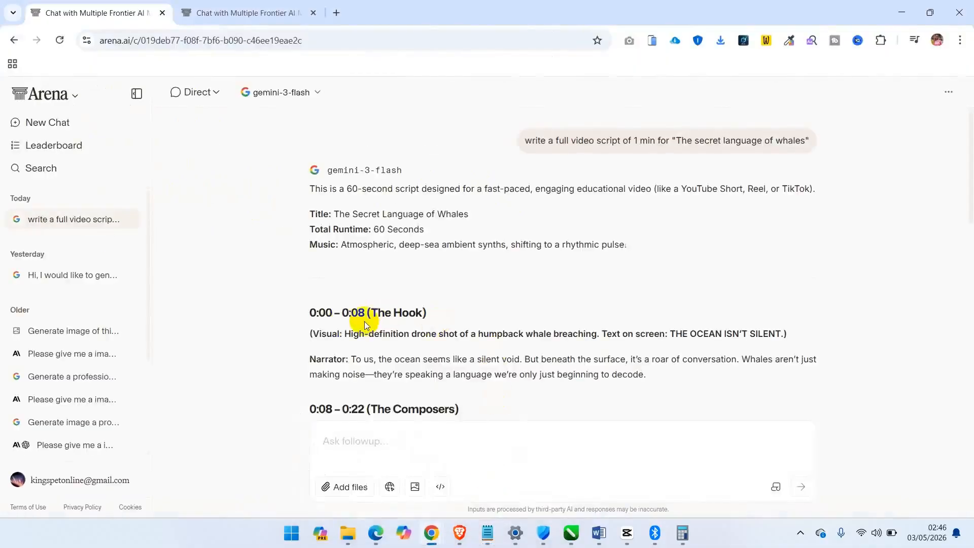
{"action": "left_click_drag", "start_coordinate": [313, 313], "coordinate": [391, 359]}
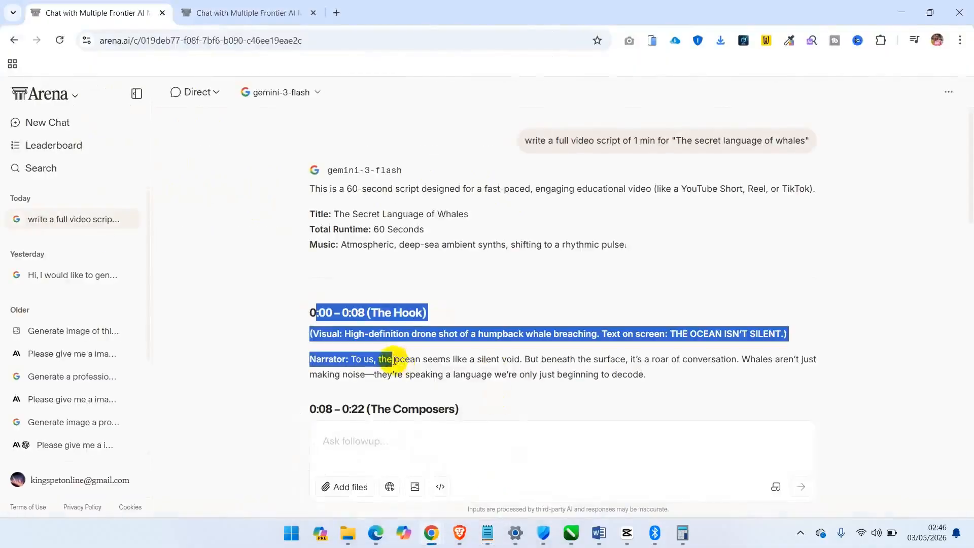
{"action": "scroll", "coordinate": [970, 304], "scroll_direction": "down", "scroll_amount": 8}
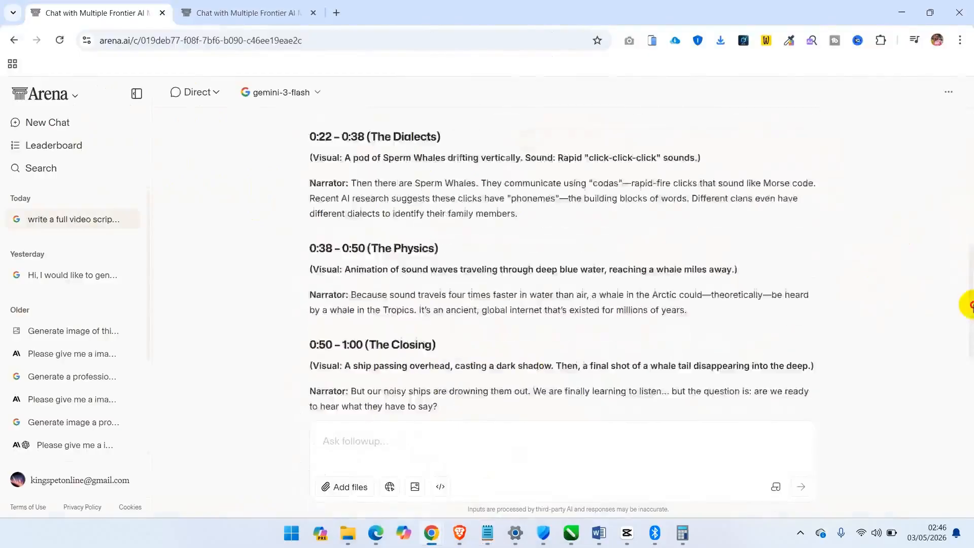
{"action": "scroll", "coordinate": [970, 304], "scroll_direction": "down", "scroll_amount": 4}
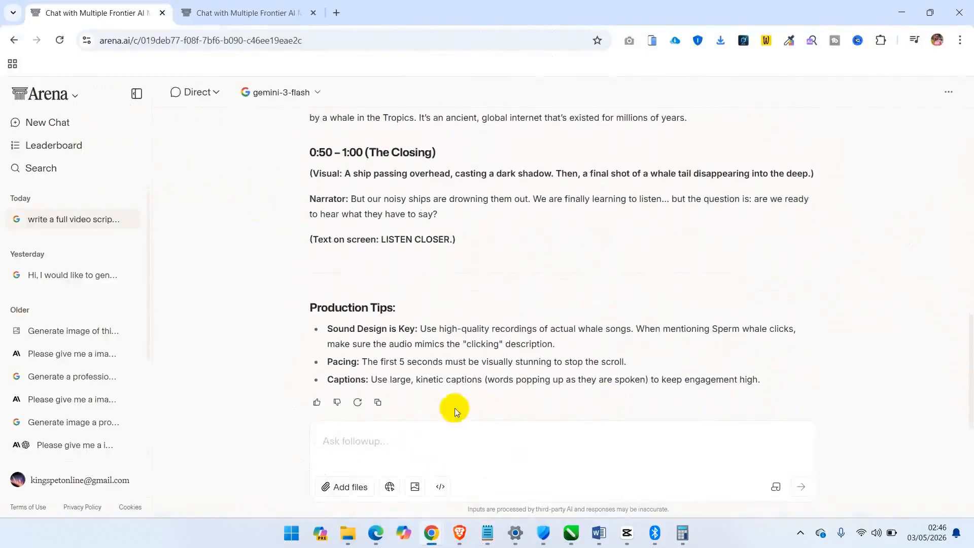
{"action": "left_click", "coordinate": [381, 402]}
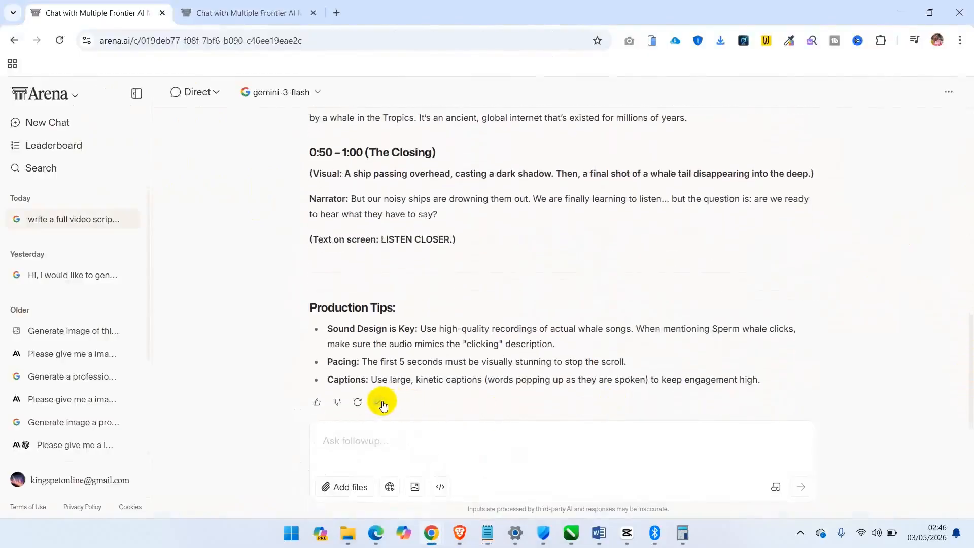
- Paste the full script below the title in Notepad and delete the "LISTEN CLOSER" on-screen text line and the Production Tips
{"action": "left_click", "coordinate": [488, 533]}
{"action": "left_click", "coordinate": [206, 383]}
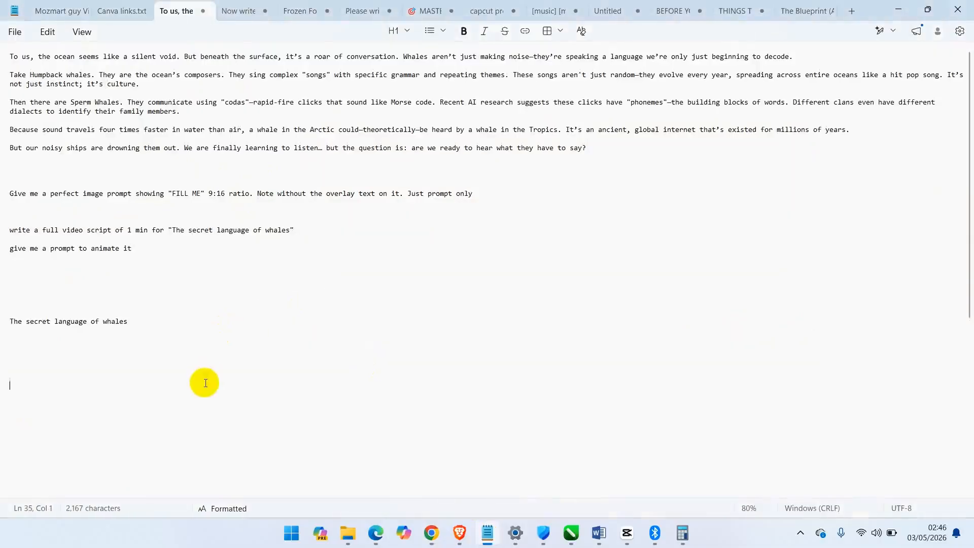
{"action": "key", "text": "ctrl+v"}
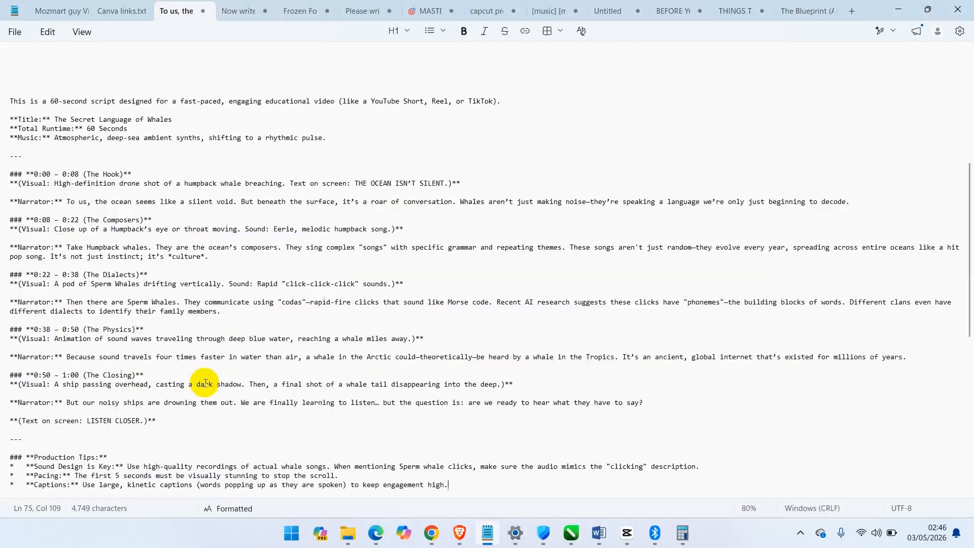
{"action": "left_click", "coordinate": [10, 421], "text": "shift"}
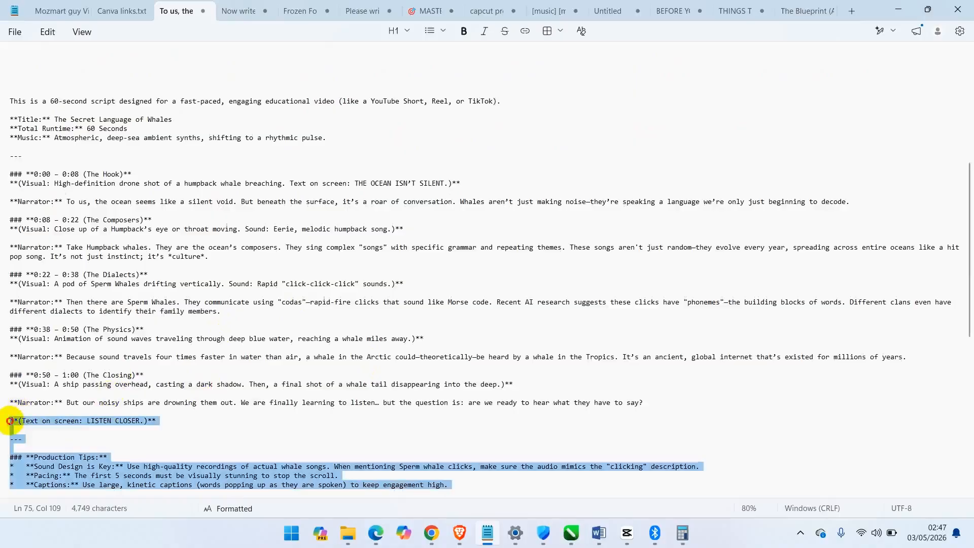
{"action": "key", "text": "BackSpace"}
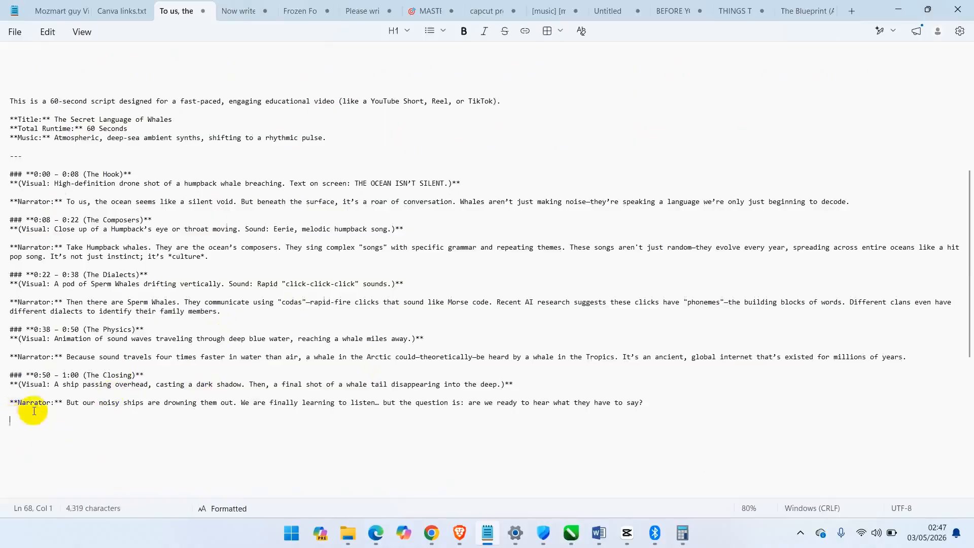
- Delete the time headings, visual directions and Narrator labels from the Closing, Physics and Dialects sections, keeping only the spoken text
{"action": "left_click_drag", "start_coordinate": [66, 403], "coordinate": [4, 376]}
{"action": "key", "text": "BackSpace"}
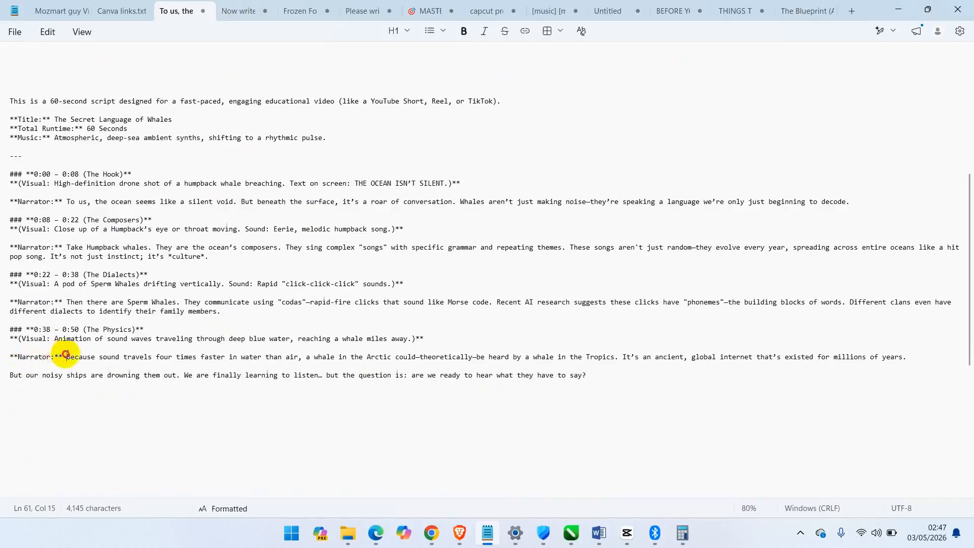
{"action": "left_click_drag", "start_coordinate": [65, 355], "coordinate": [6, 330]}
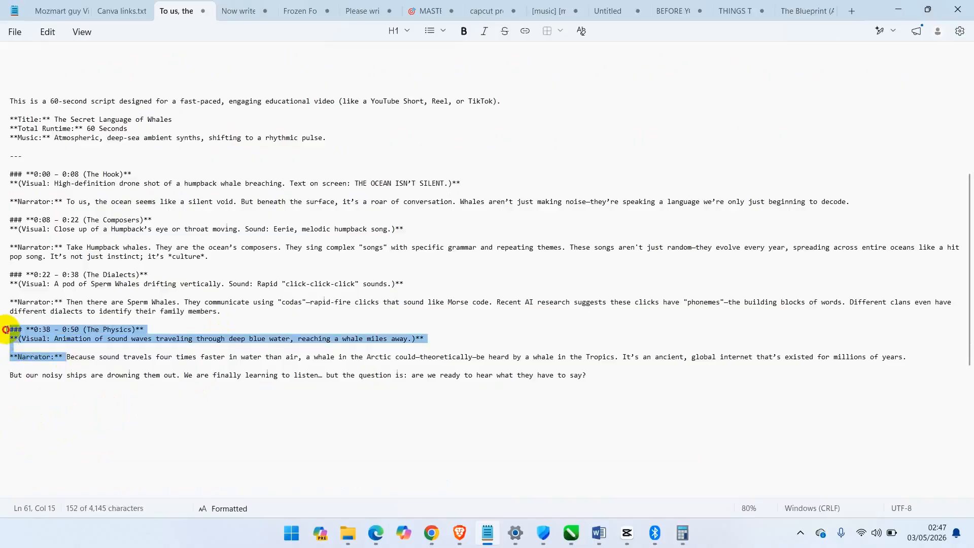
{"action": "key", "text": "BackSpace"}
{"action": "left_click", "coordinate": [66, 301]}
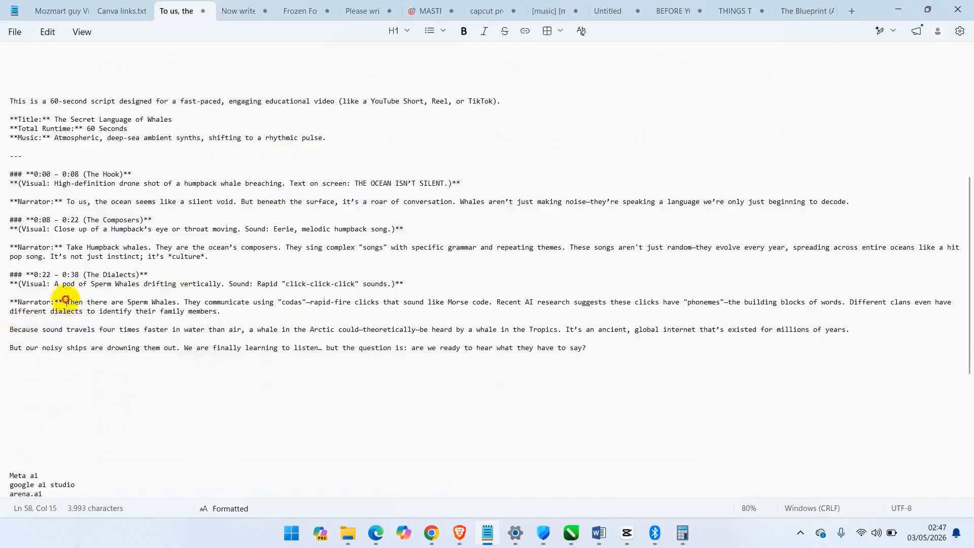
{"action": "left_click_drag", "start_coordinate": [66, 301], "coordinate": [4, 270]}
{"action": "key", "text": "BackSpace"}
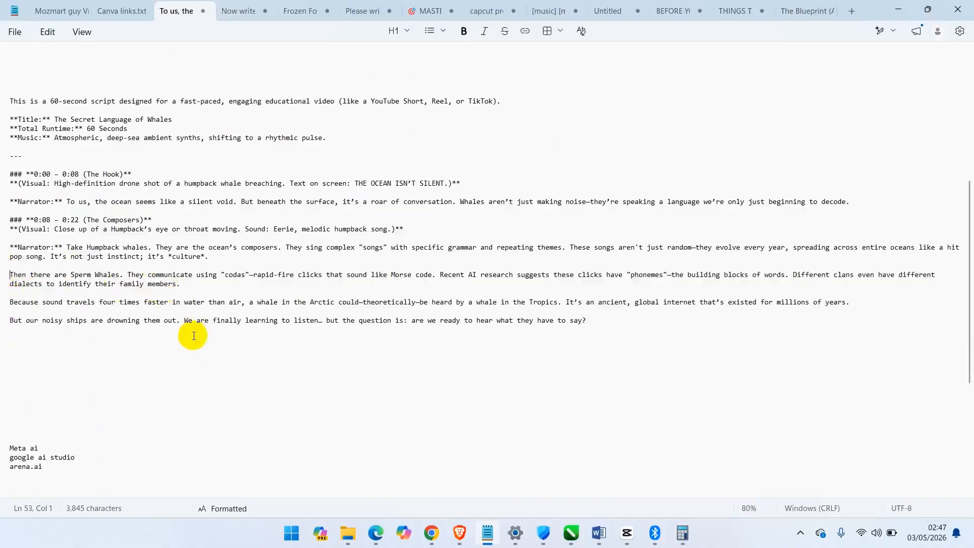
- Undo the trimming edits and the paste of the full script
{"action": "key", "text": "ctrl+z"}
{"action": "key", "text": "ctrl+z"}
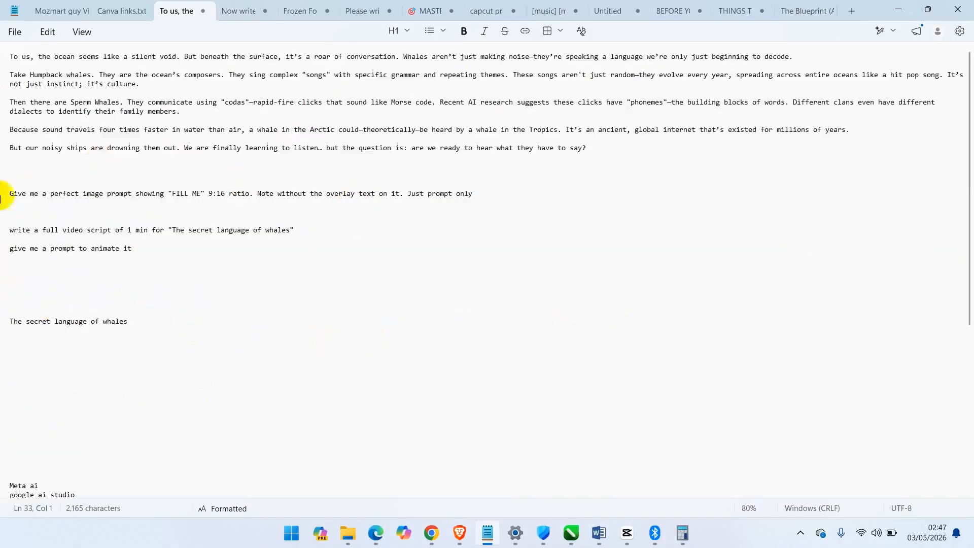
- Select the five cleaned narration paragraphs at the start of the note, then switch to Chrome and close the empty Arena chat tab
{"action": "left_click_drag", "start_coordinate": [11, 56], "coordinate": [651, 150]}
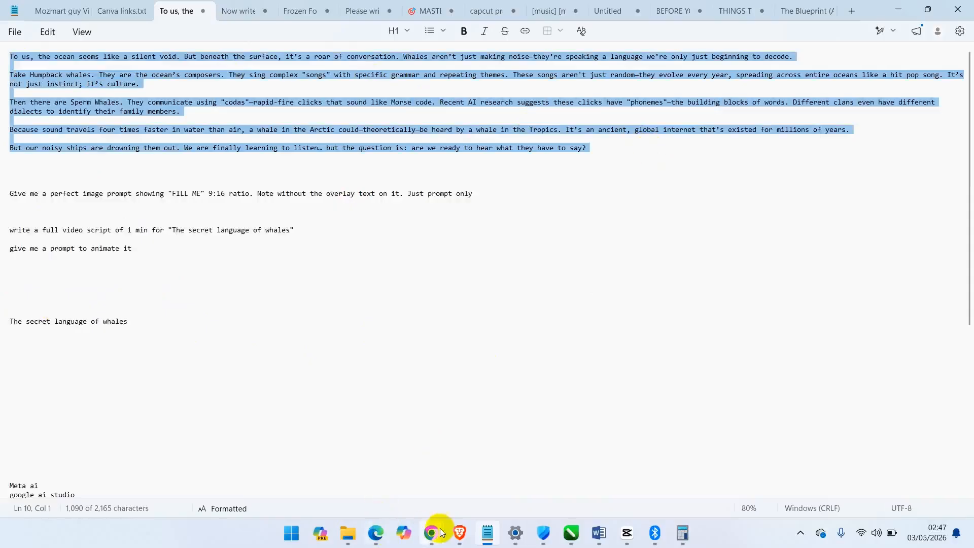
{"action": "mouse_move", "coordinate": [441, 532]}
{"action": "left_click", "coordinate": [451, 501]}
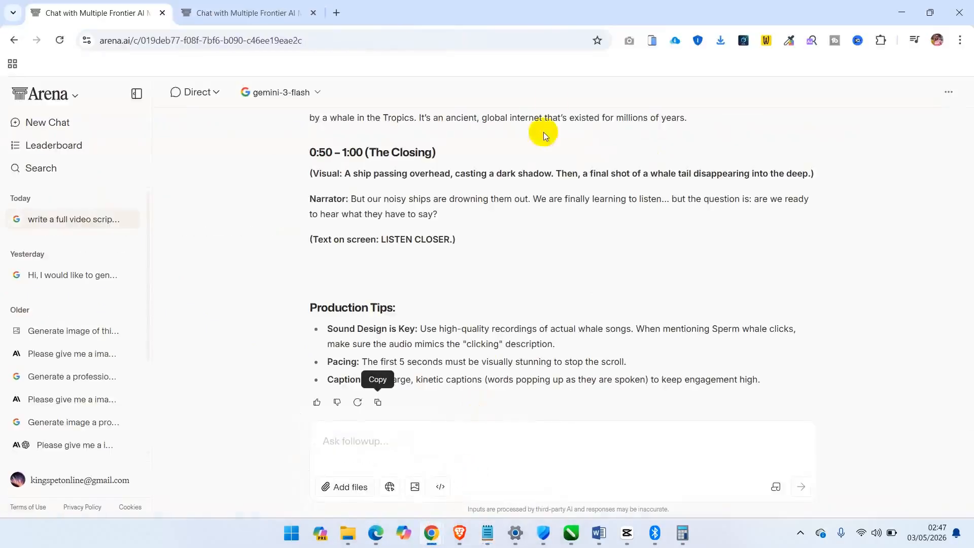
{"action": "left_click", "coordinate": [268, 6]}
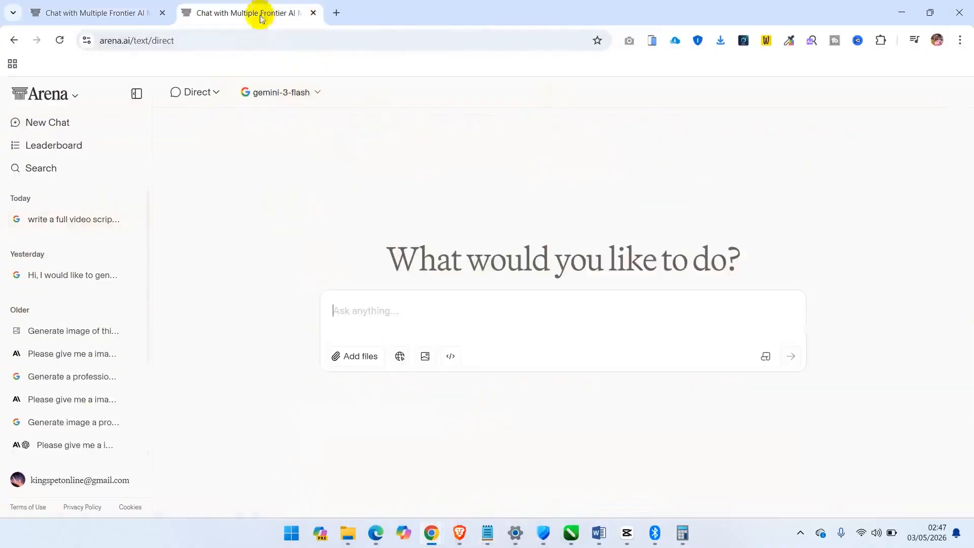
{"action": "left_click", "coordinate": [312, 14]}
- Search for "google ai studio" in a new tab and open the Google AI Studio site from the results
{"action": "left_click", "coordinate": [186, 12]}
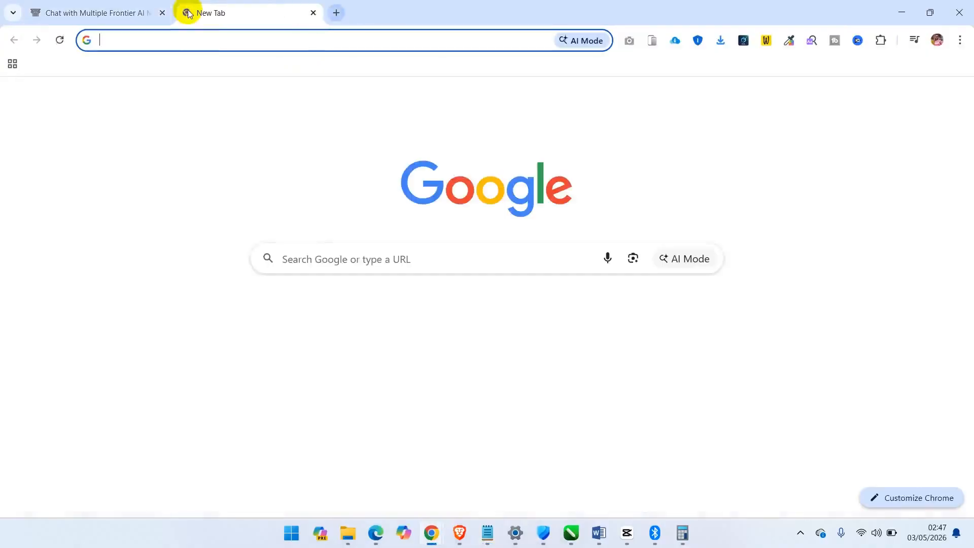
{"action": "type", "text": "gmail.com"}
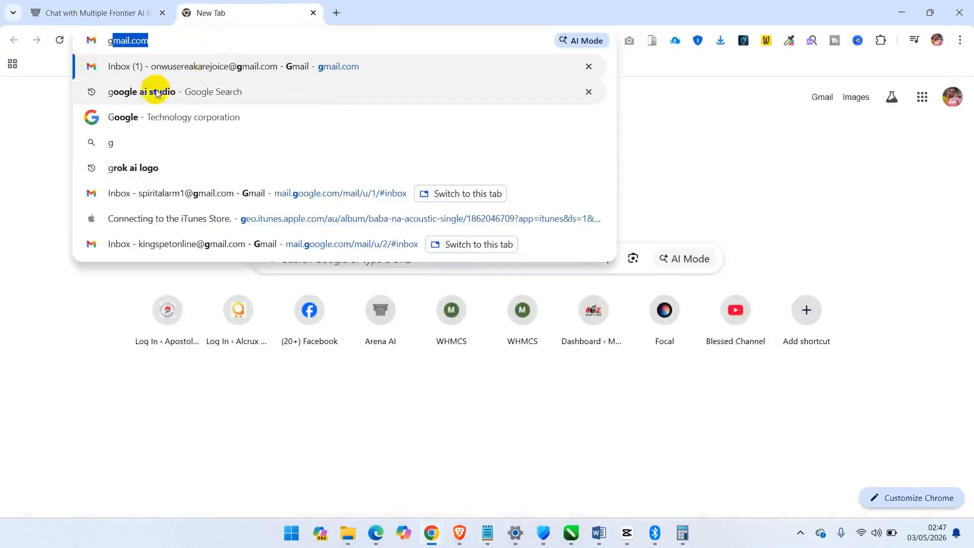
{"action": "left_click", "coordinate": [154, 91]}
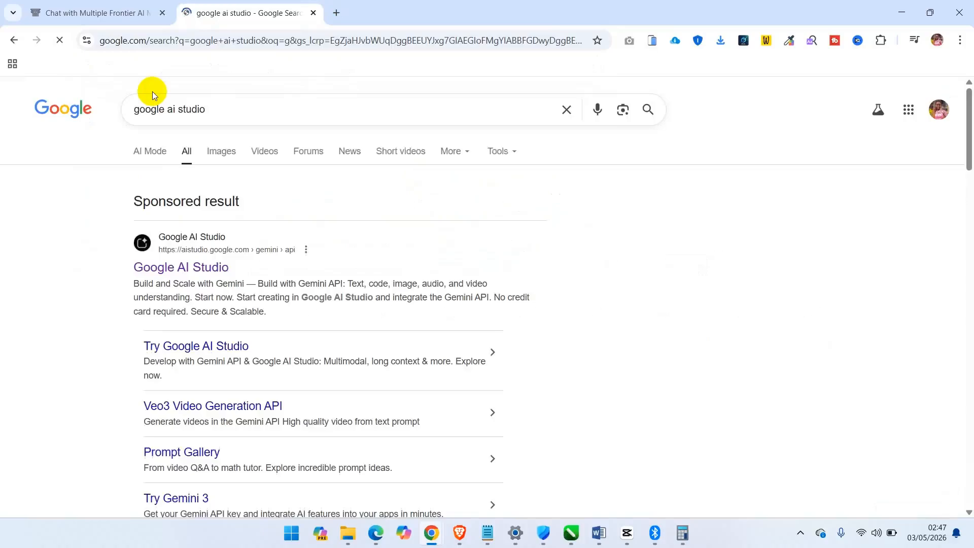
{"action": "left_click", "coordinate": [184, 269]}
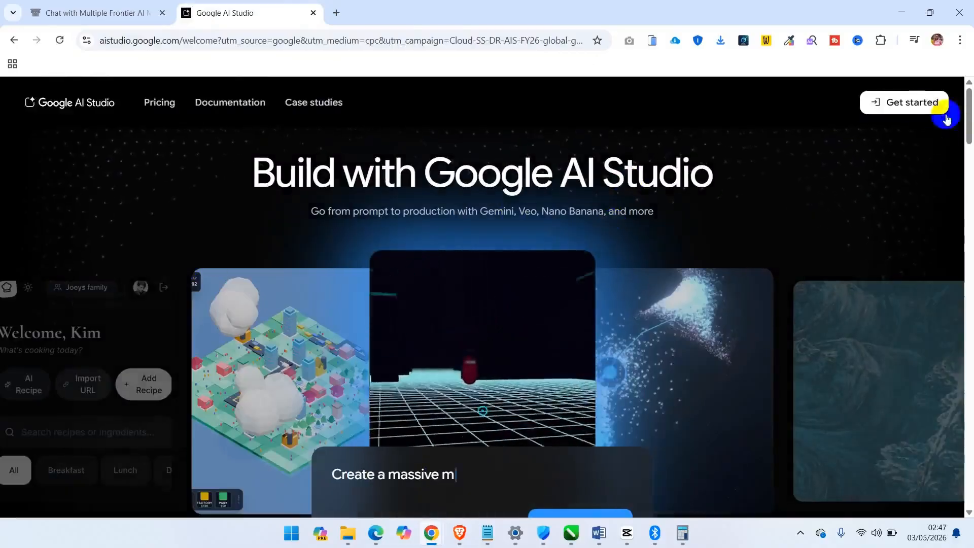
- Enter the Google AI Studio Playground and select Gemini 2.5 Pro Preview TTS from the audio models
{"action": "left_click", "coordinate": [888, 103]}
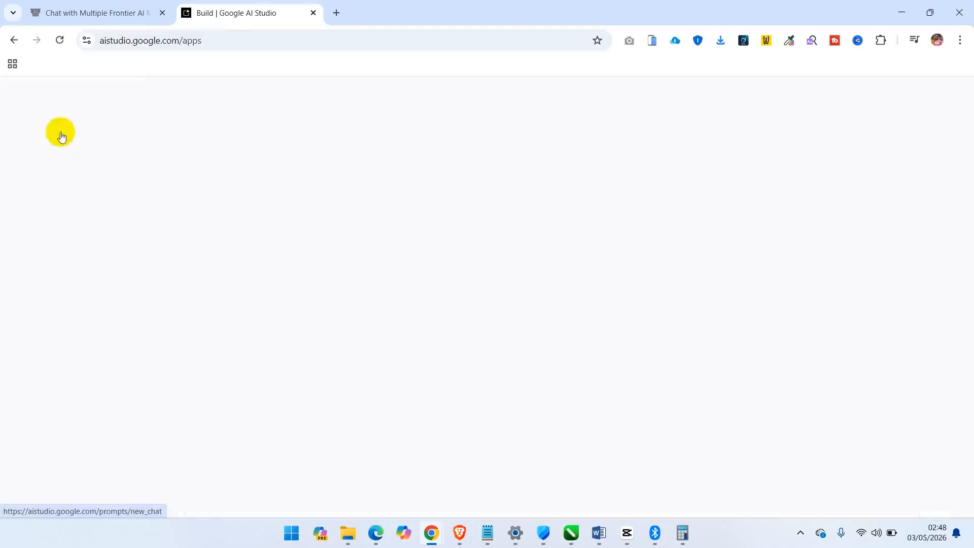
{"action": "left_click", "coordinate": [61, 136]}
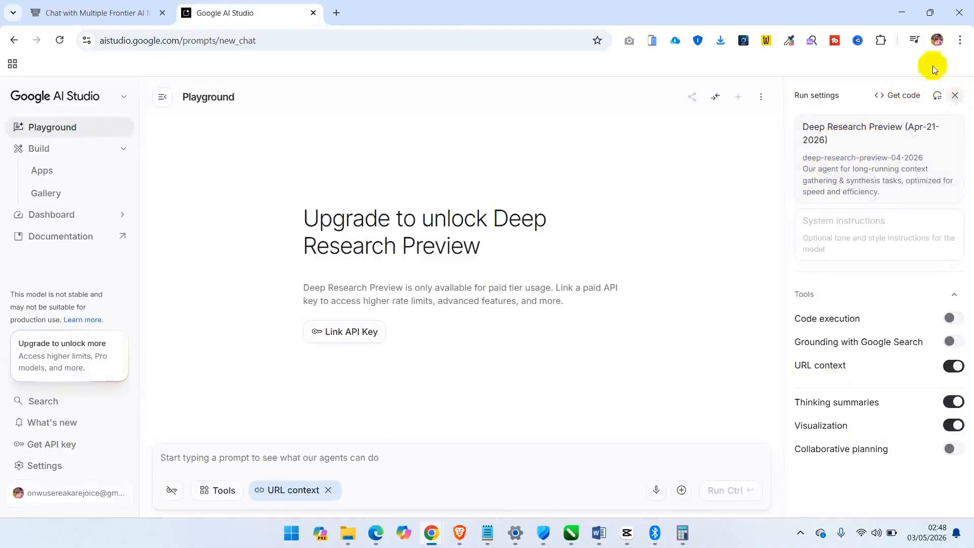
{"action": "left_click", "coordinate": [889, 174]}
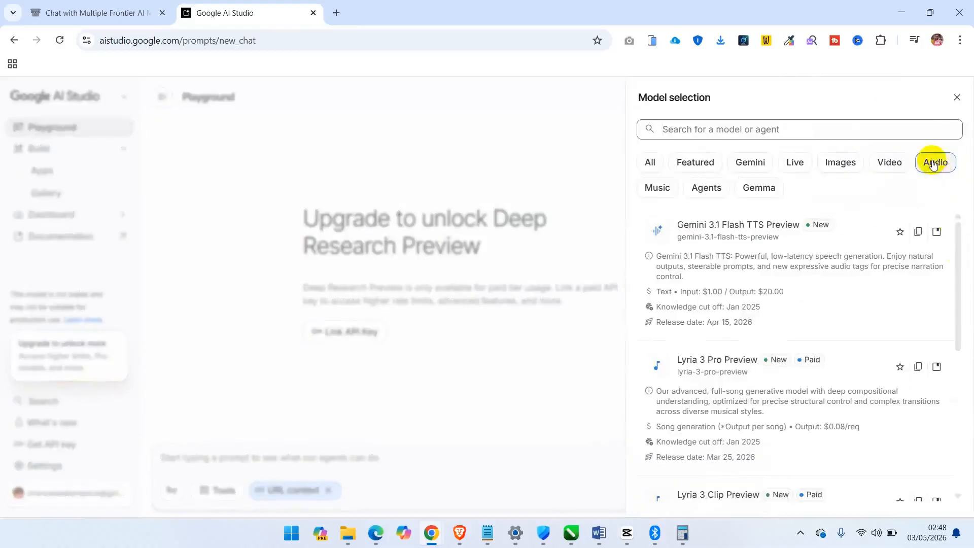
{"action": "left_click", "coordinate": [933, 163]}
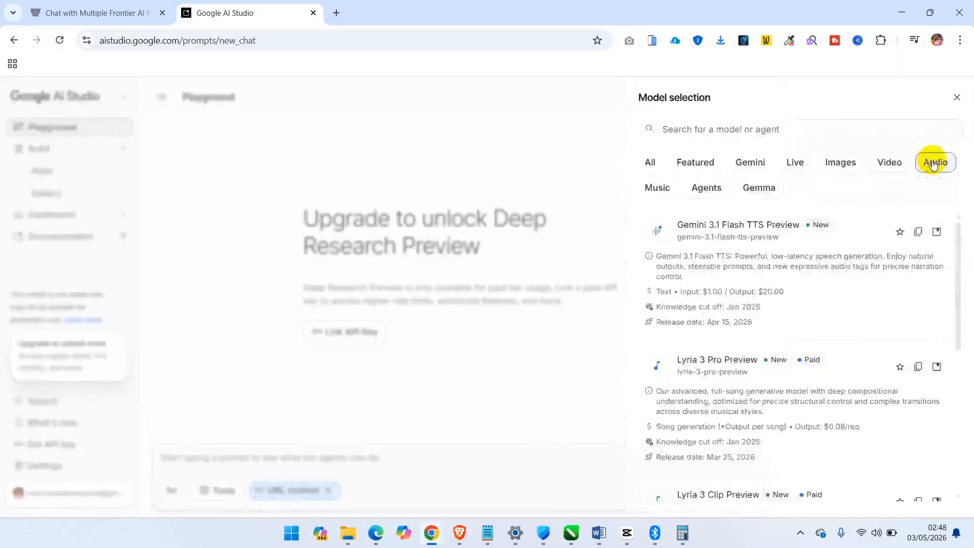
{"action": "left_click_drag", "start_coordinate": [956, 245], "coordinate": [971, 415]}
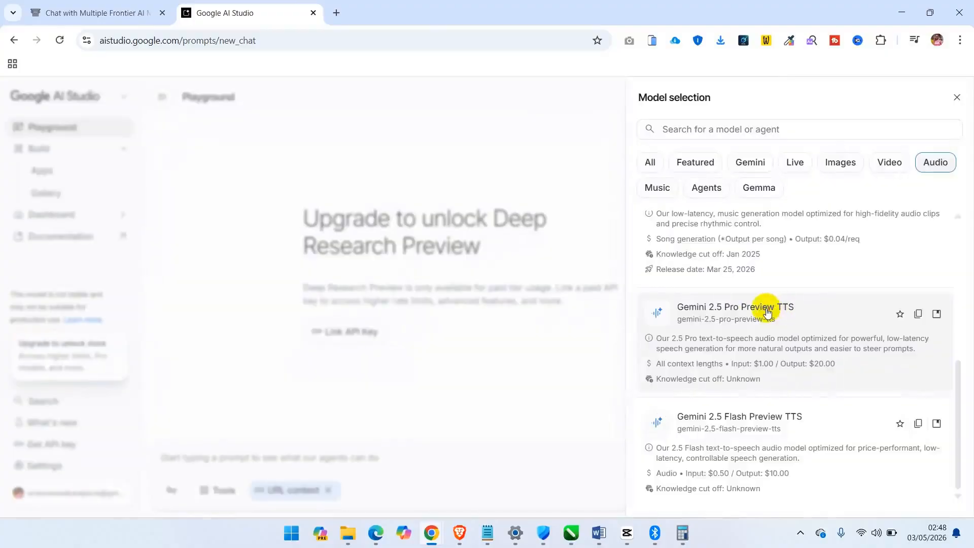
{"action": "left_click", "coordinate": [768, 311]}
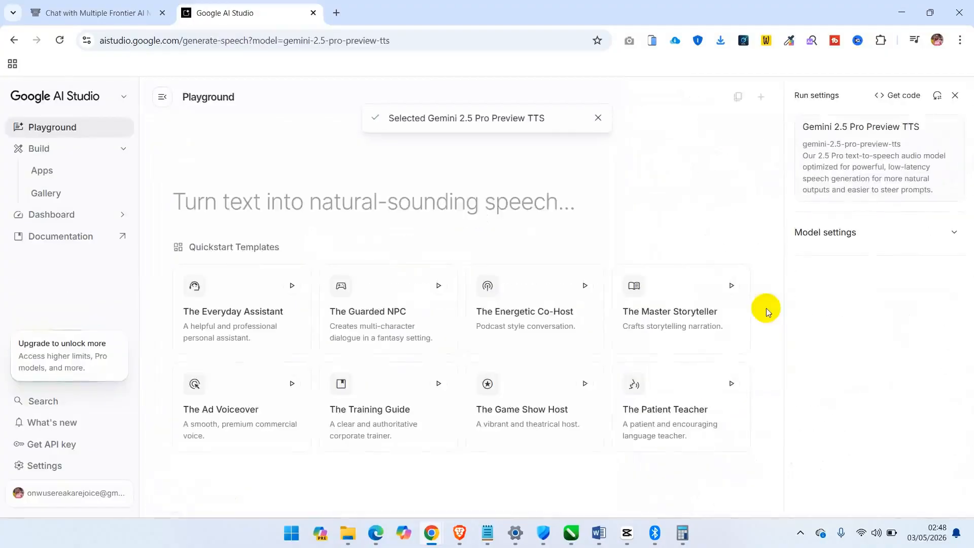
- Check the model settings, then load The Master Storyteller quickstart template and select its sample speech text
{"action": "left_click", "coordinate": [893, 232]}
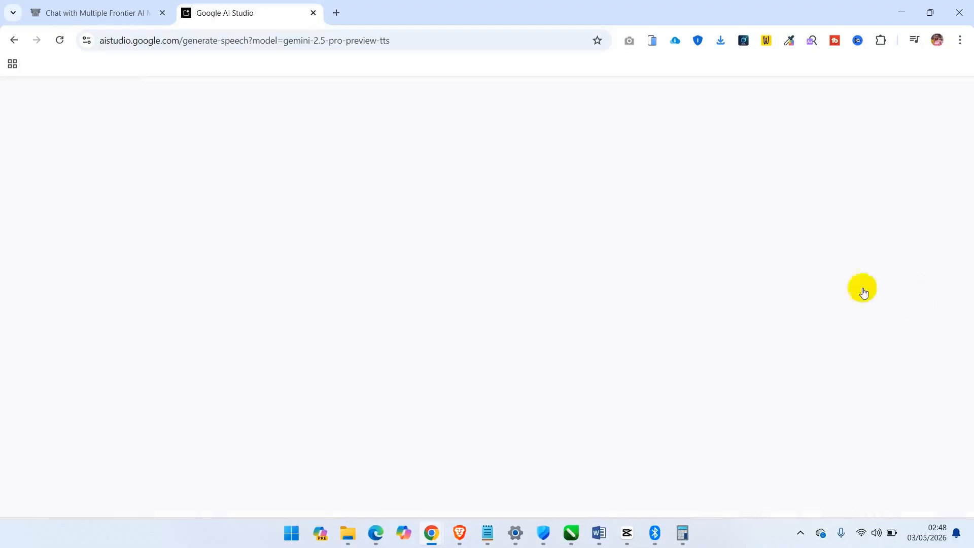
{"action": "left_click", "coordinate": [860, 226]}
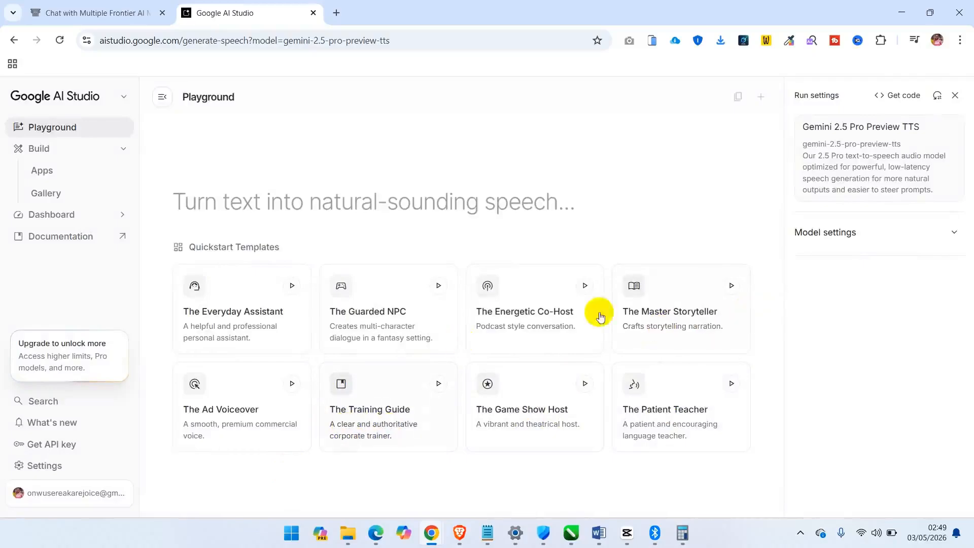
{"action": "left_click", "coordinate": [648, 322]}
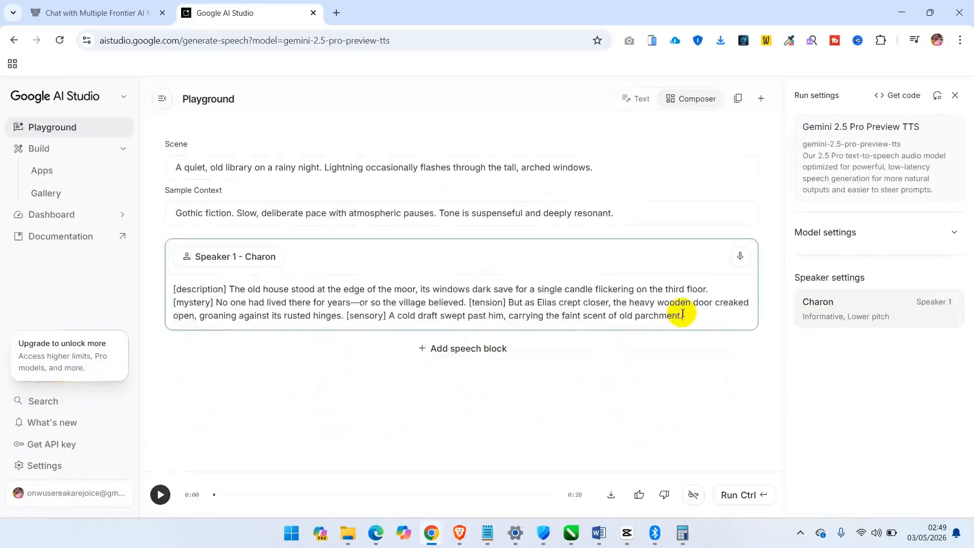
{"action": "left_click_drag", "start_coordinate": [683, 313], "coordinate": [169, 290]}
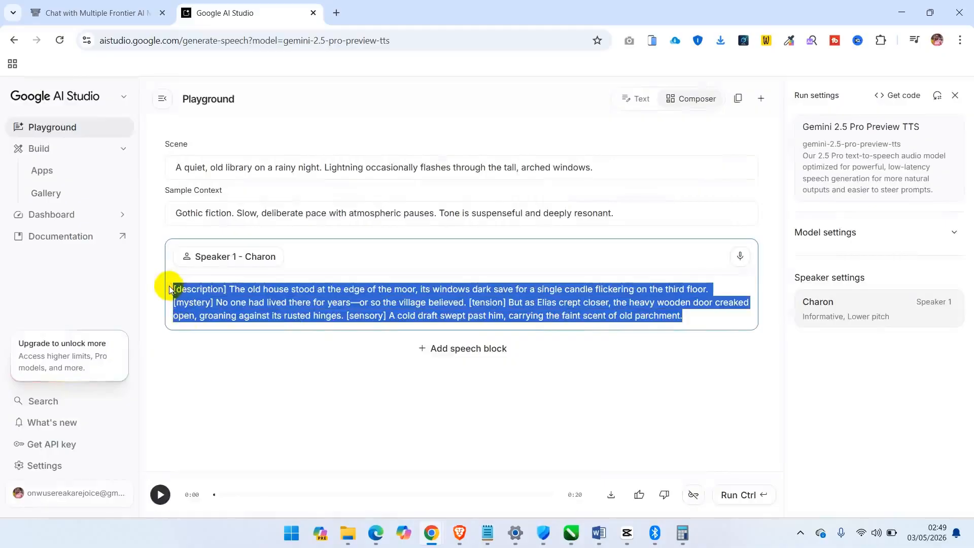
- Examine the style, pace, accent and voice options in the settings of Speaker 1
{"action": "left_click", "coordinate": [232, 258]}
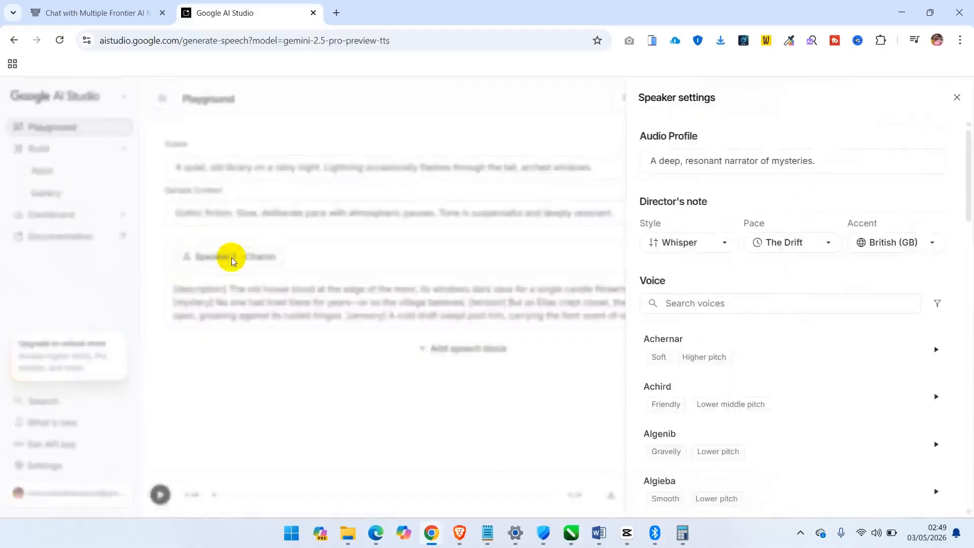
{"action": "left_click", "coordinate": [232, 258]}
{"action": "left_click", "coordinate": [232, 258]}
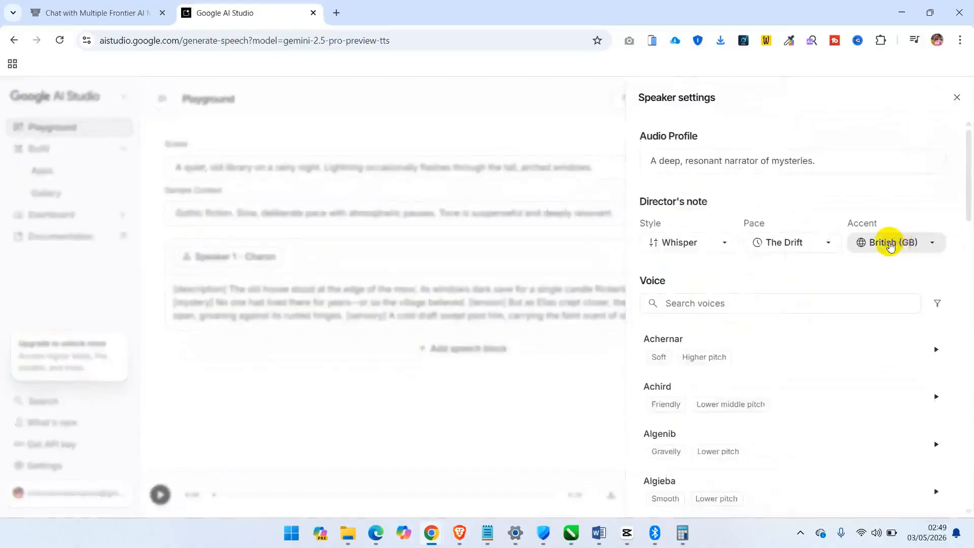
{"action": "left_click", "coordinate": [790, 242]}
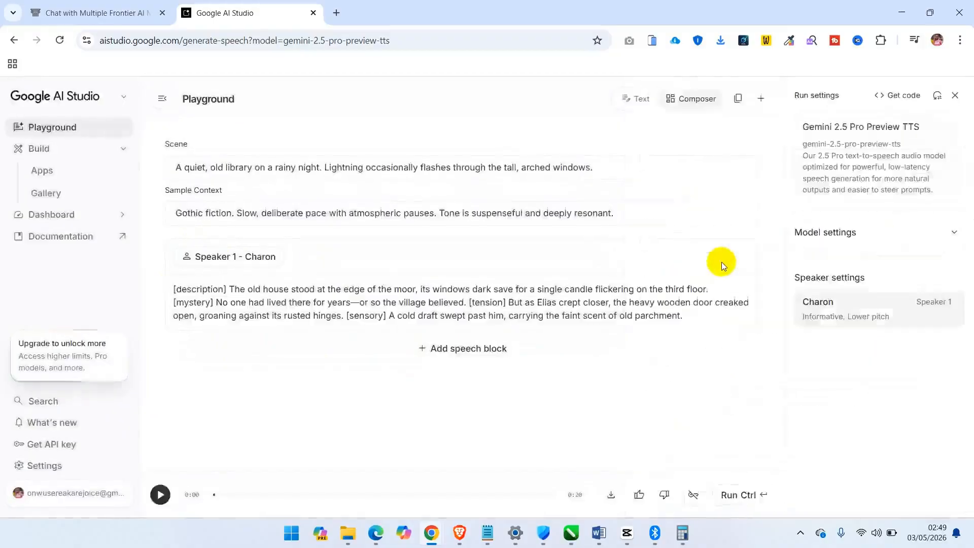
{"action": "left_click", "coordinate": [720, 245]}
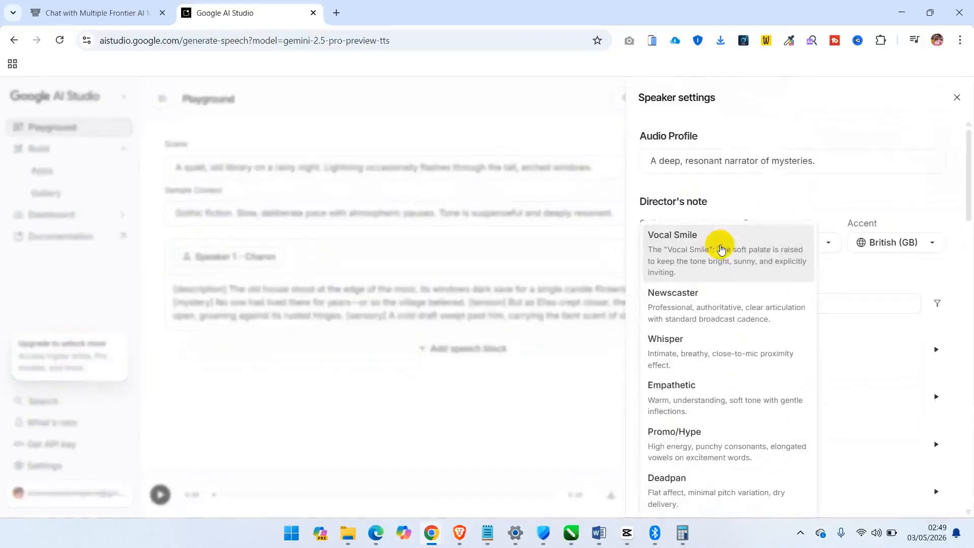
{"action": "left_click", "coordinate": [812, 192]}
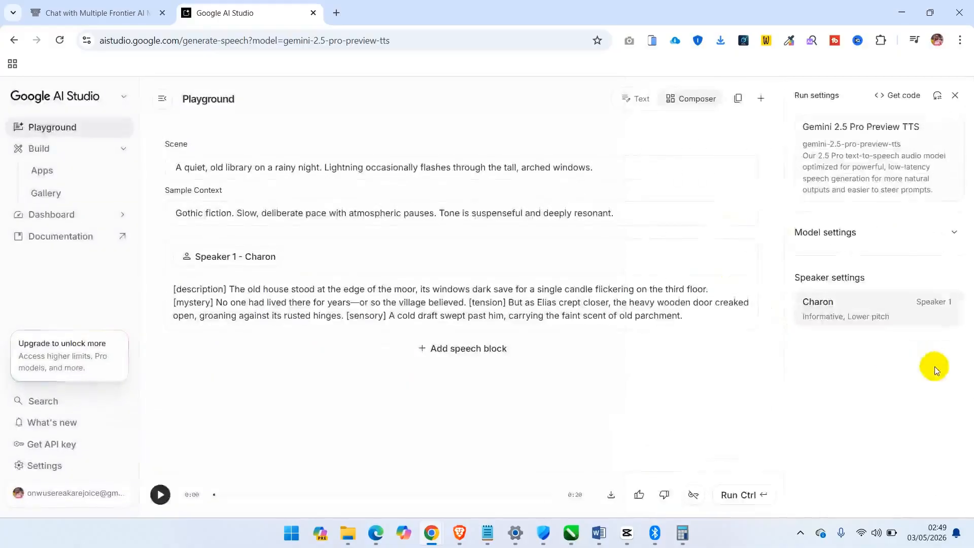
{"action": "left_click", "coordinate": [935, 353]}
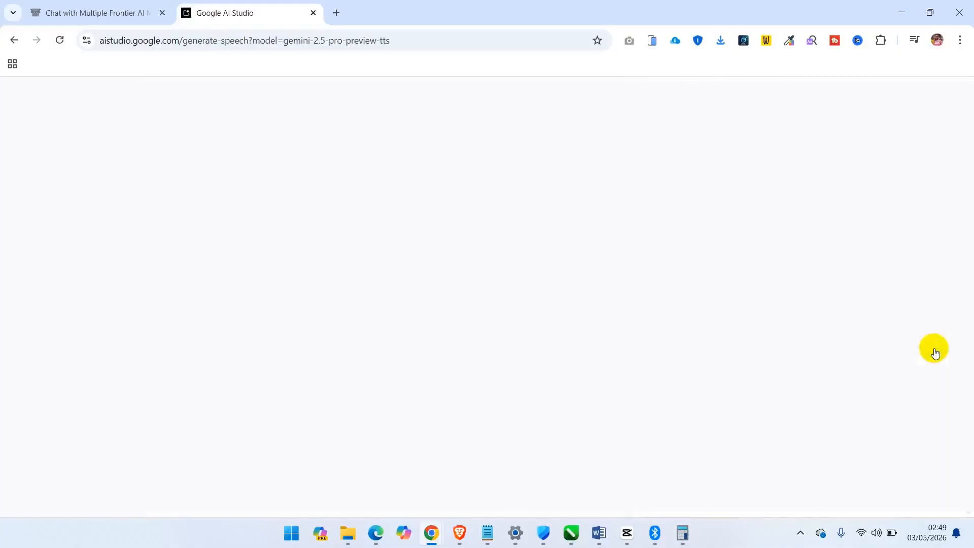
{"action": "left_click", "coordinate": [703, 245]}
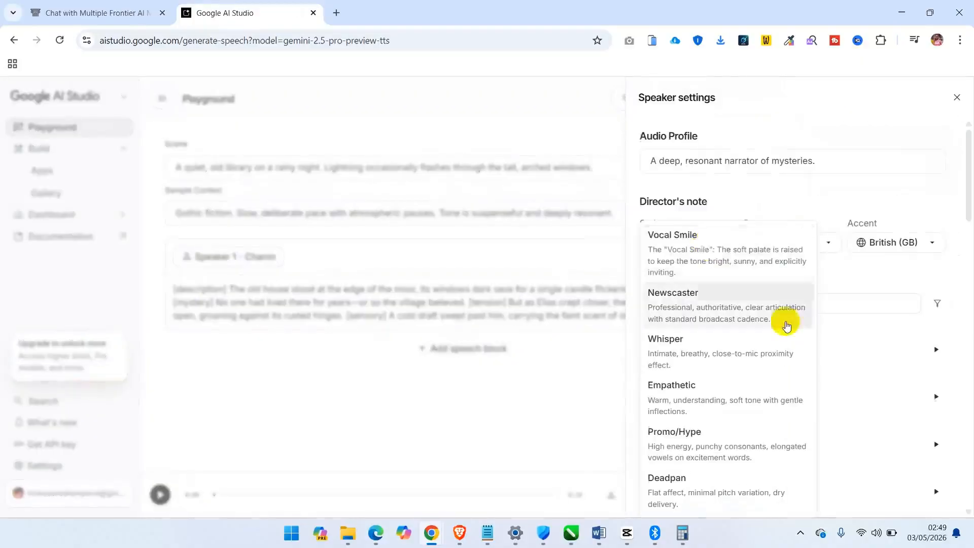
{"action": "left_click", "coordinate": [789, 198]}
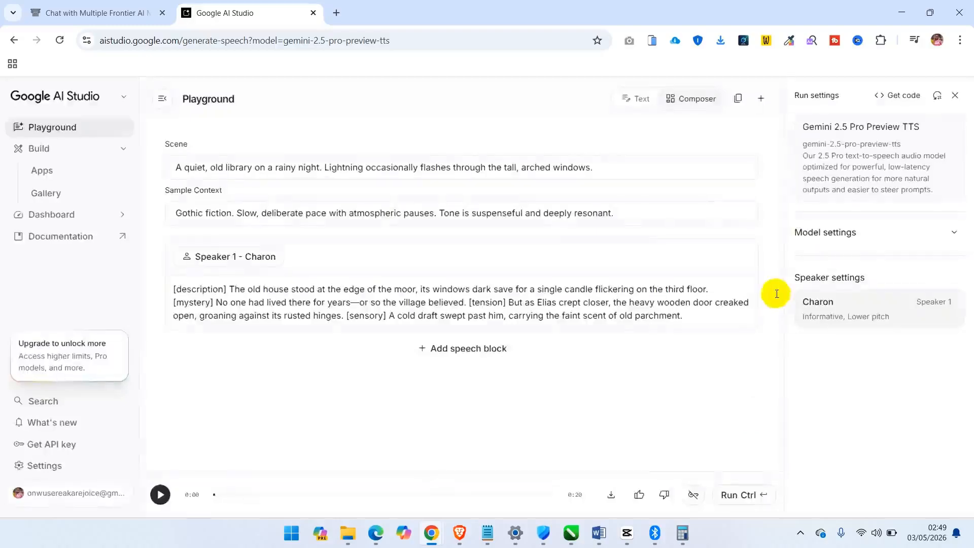
{"action": "left_click_drag", "start_coordinate": [968, 195], "coordinate": [963, 302]}
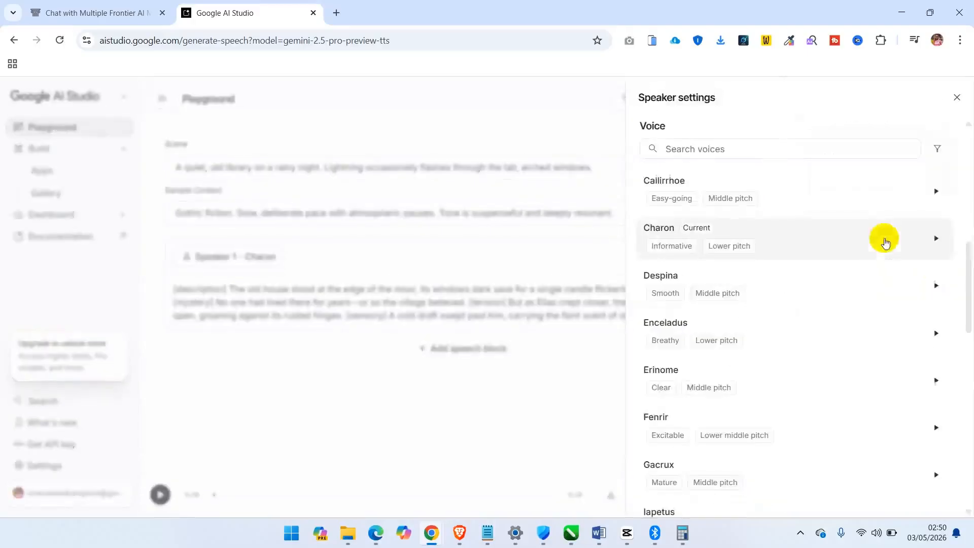
{"action": "left_click", "coordinate": [947, 242]}
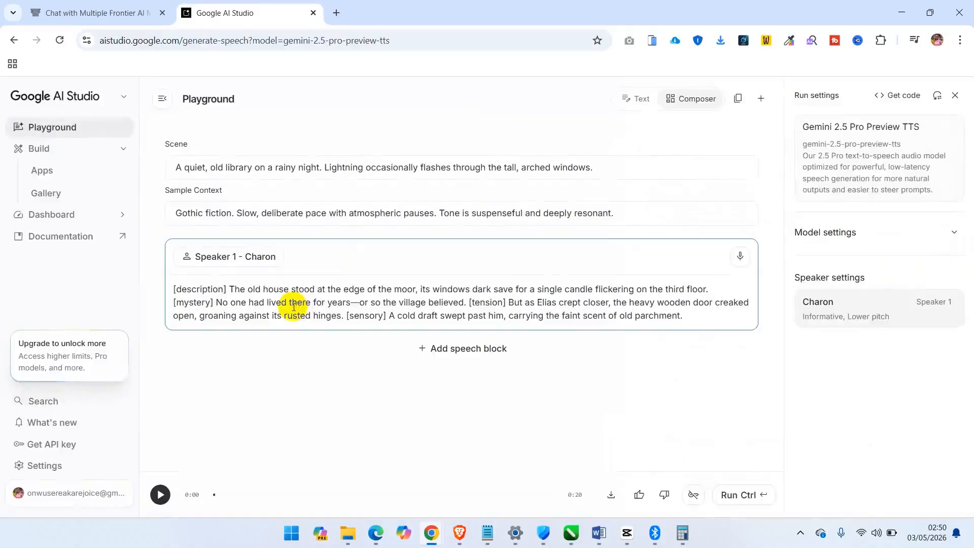
{"action": "left_click", "coordinate": [824, 300]}
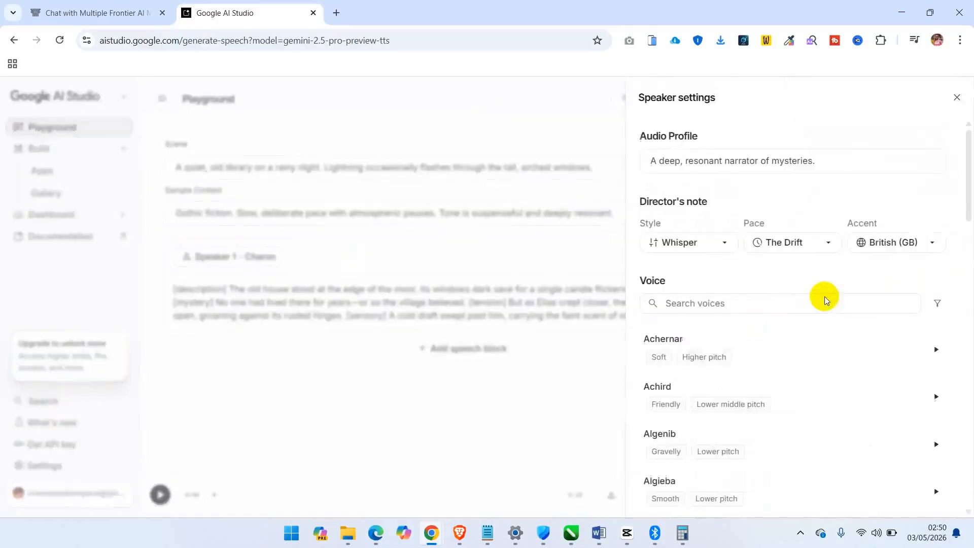
{"action": "left_click", "coordinate": [525, 413]}
- Replace the sample text in Speaker 1's speech block with the cleaned whale narration and generate the speech
{"action": "left_click", "coordinate": [439, 309]}
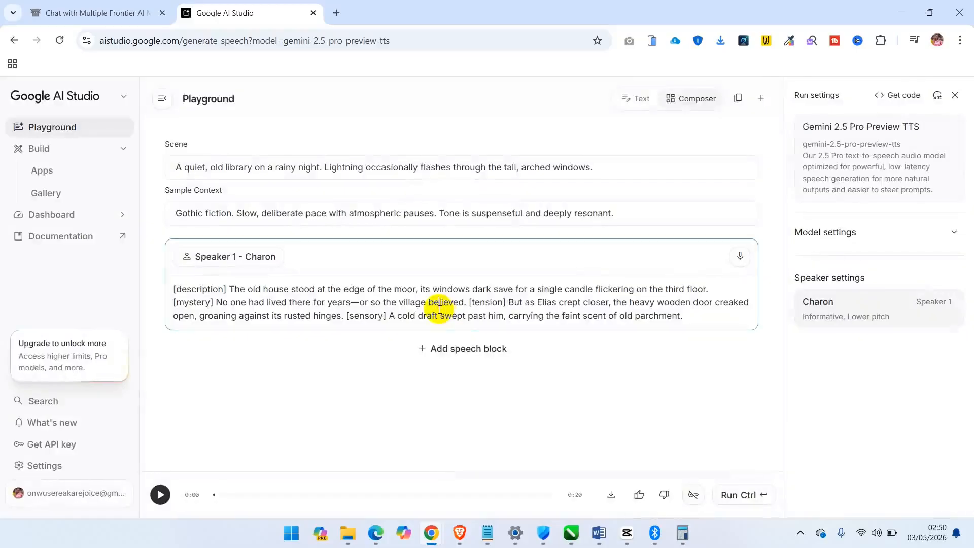
{"action": "key", "text": "ctrl+a"}
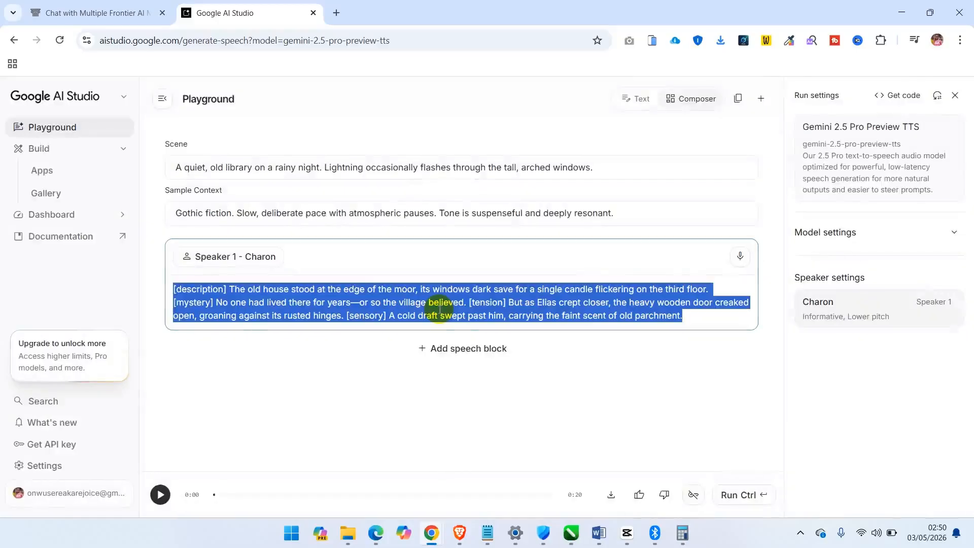
{"action": "mouse_move", "coordinate": [490, 530]}
{"action": "mouse_move", "coordinate": [504, 446]}
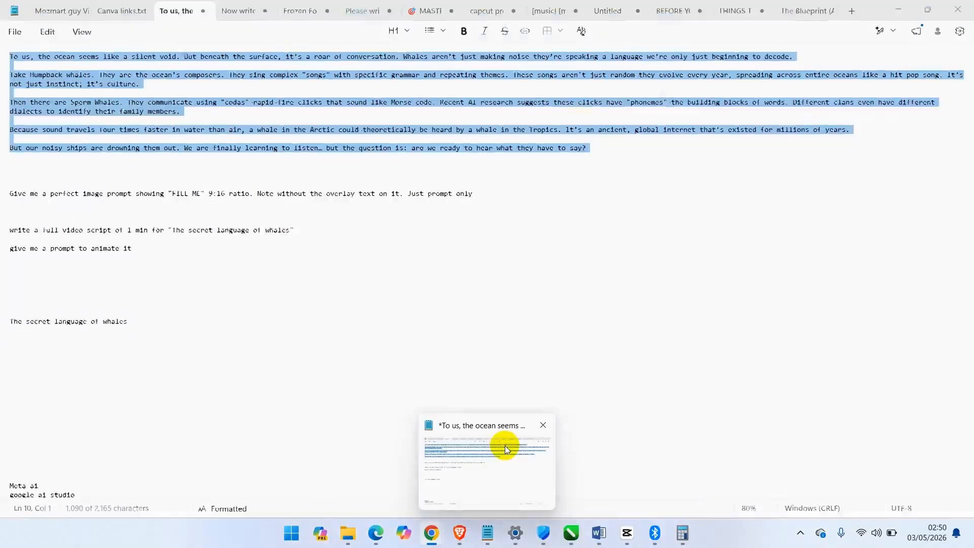
{"action": "key", "text": "ctrl+v"}
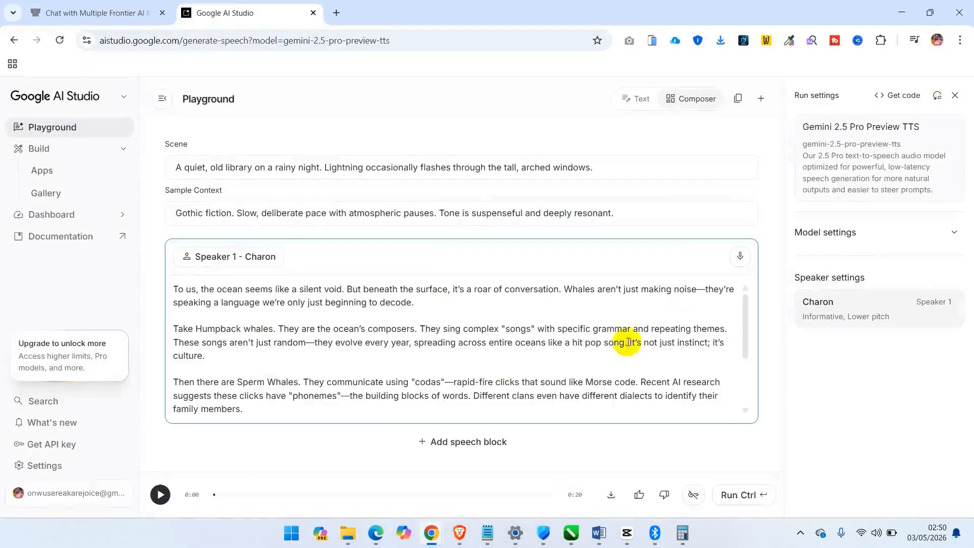
{"action": "left_click", "coordinate": [738, 499]}
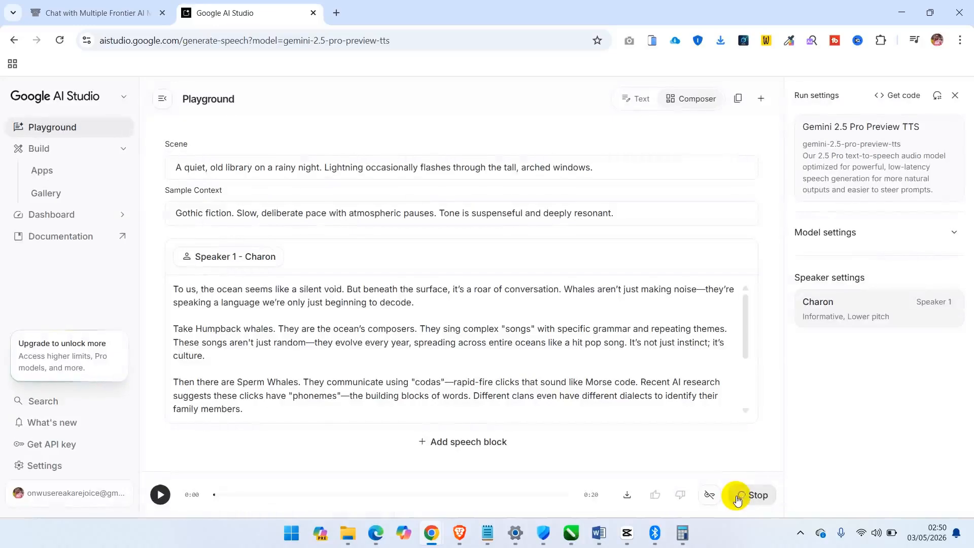
- Play part of the generated narration and download it as an audio file
{"action": "left_click", "coordinate": [160, 495]}
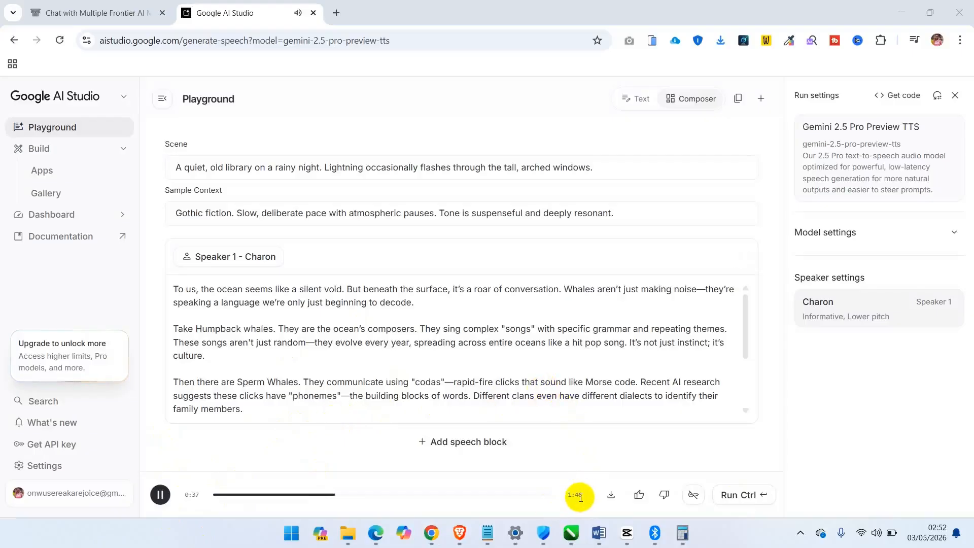
{"action": "left_click", "coordinate": [611, 499]}
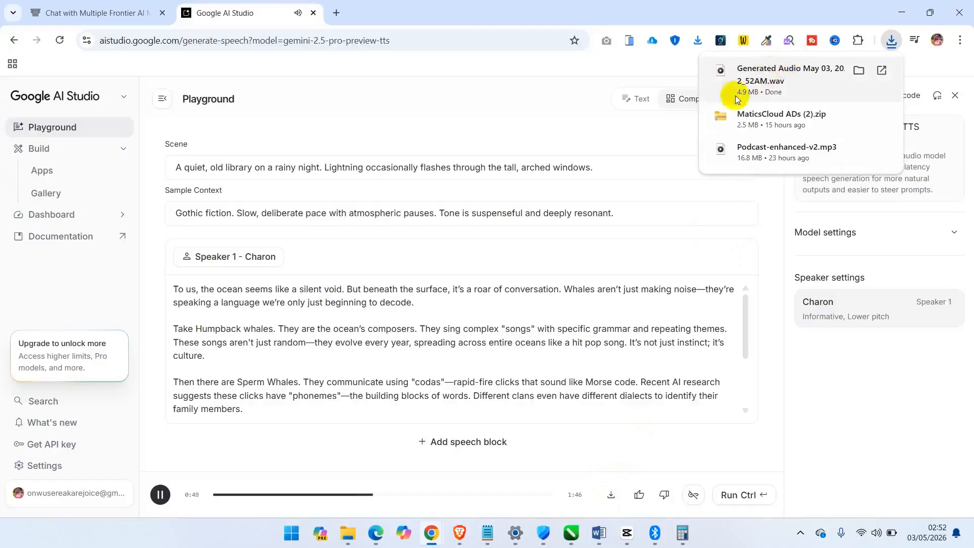
{"action": "left_click", "coordinate": [161, 495]}
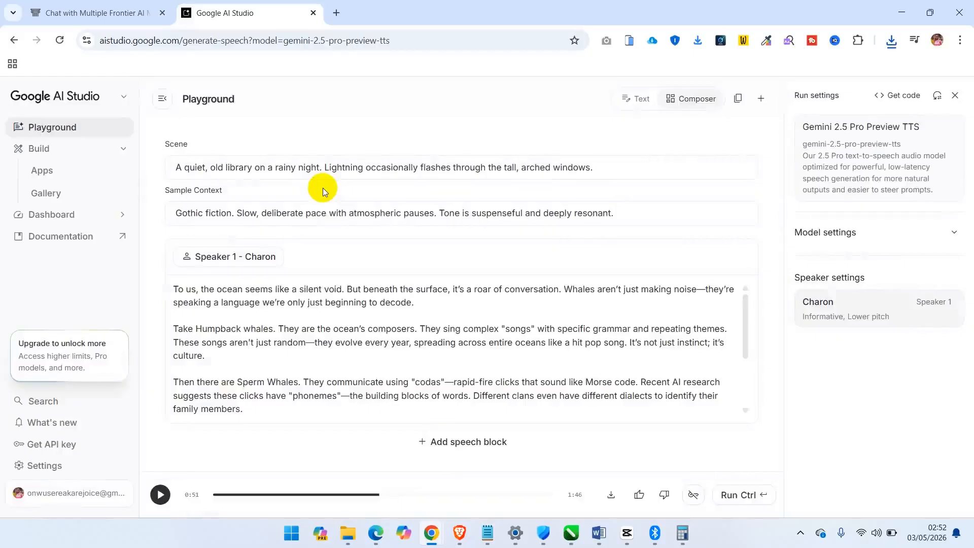
- Open the meta.ai site in a new browser tab
{"action": "left_click", "coordinate": [335, 13]}
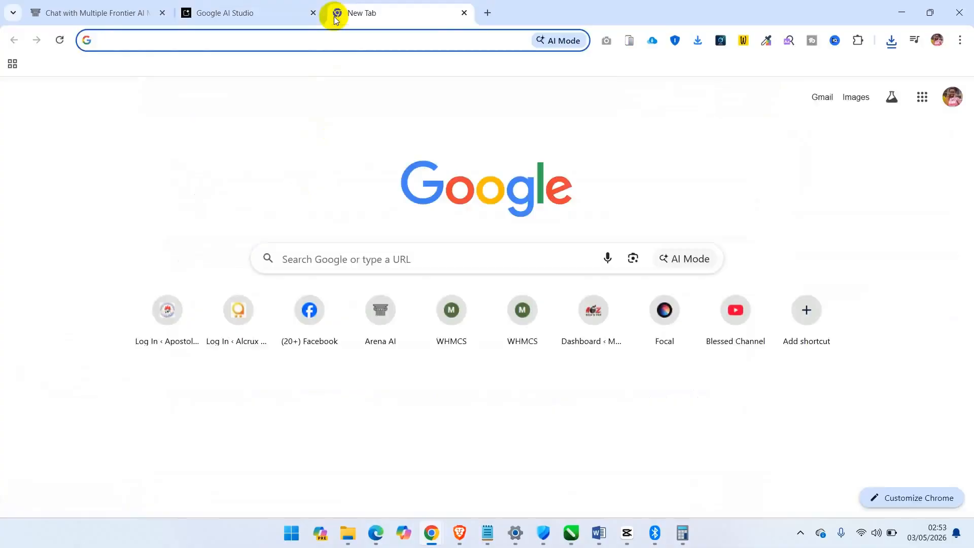
{"action": "type", "text": "meta.ai"}
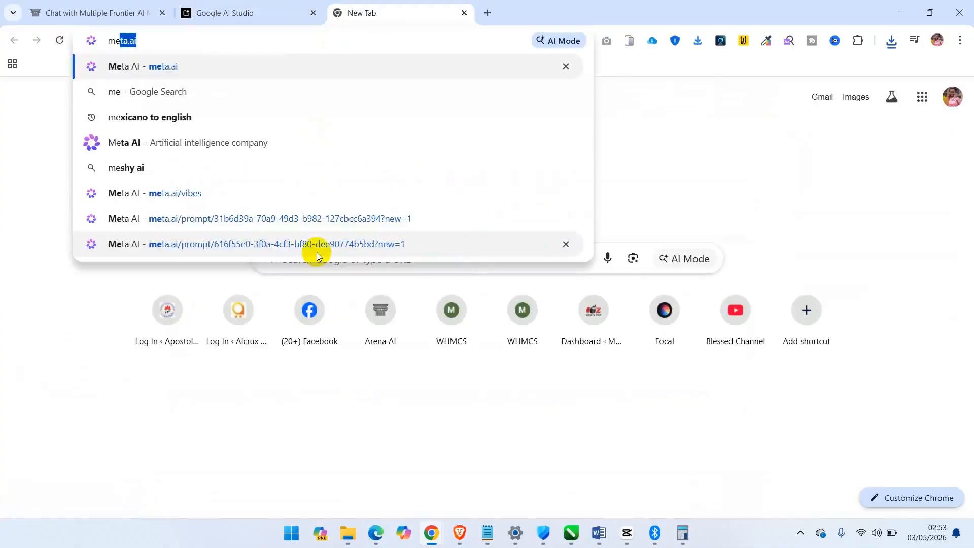
{"action": "key", "text": "Return"}
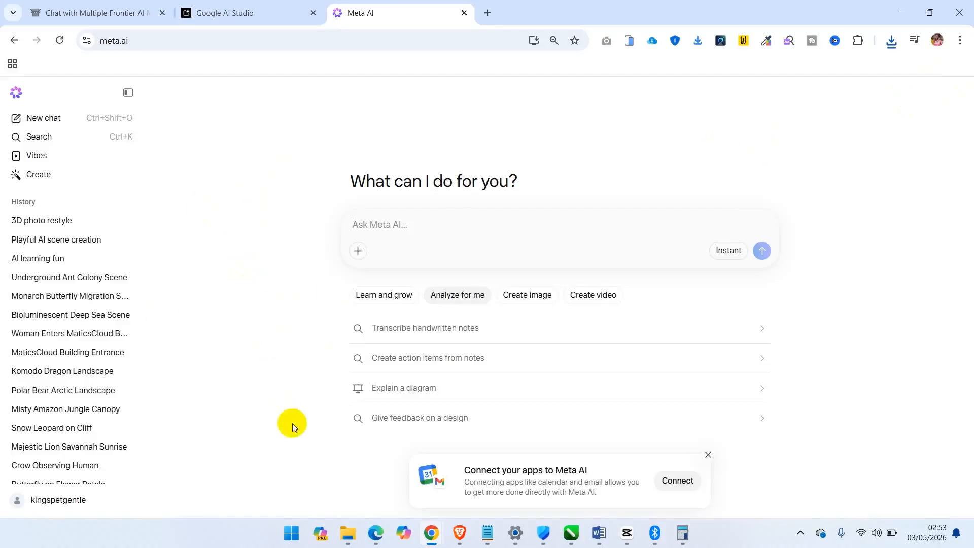
- In Notepad, replace FILL ME in the image prompt request with the quoted narration from "To us, the ocean seems" through "a roar of conversation."
{"action": "left_click", "coordinate": [488, 533]}
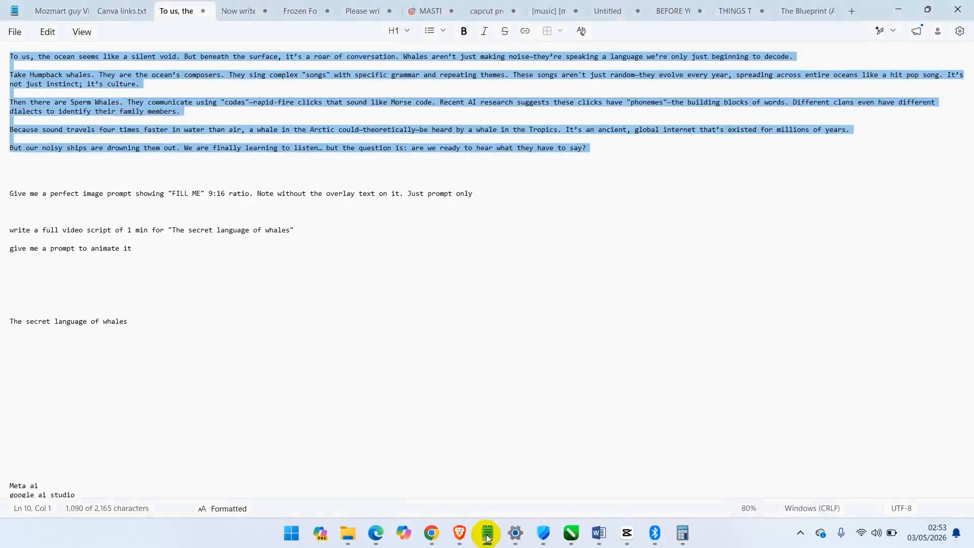
{"action": "left_click", "coordinate": [244, 184]}
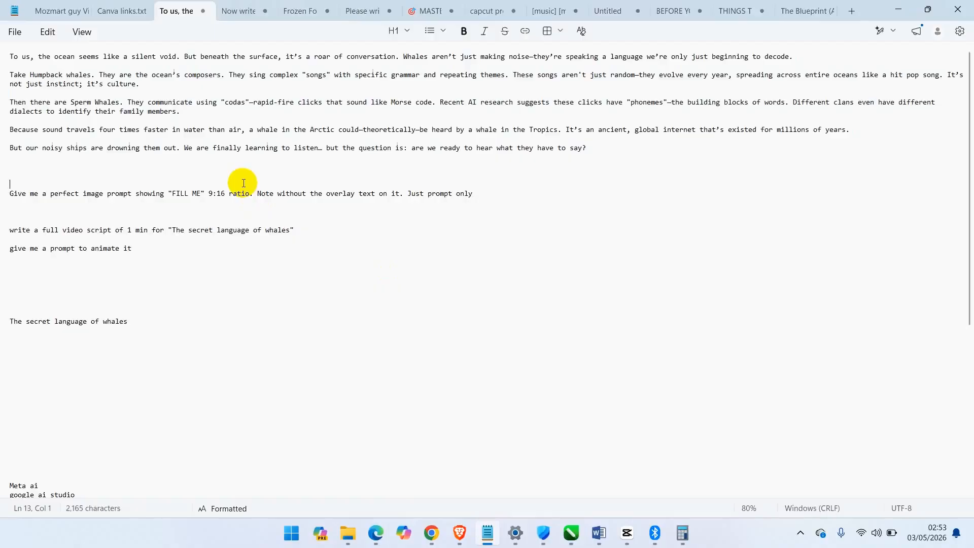
{"action": "triple_click", "coordinate": [11, 57]}
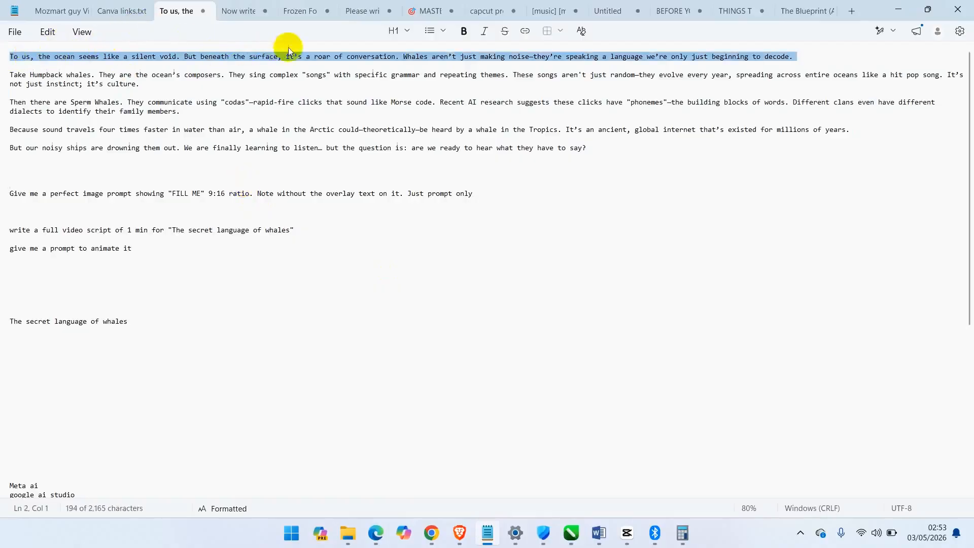
{"action": "left_click_drag", "start_coordinate": [401, 56], "coordinate": [5, 61]}
{"action": "key", "text": "ctrl+c"}
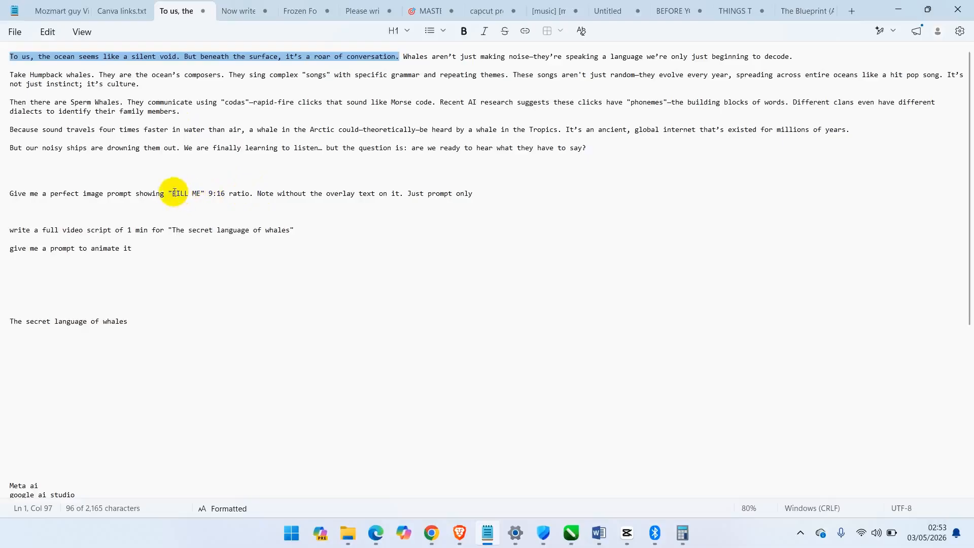
{"action": "left_click_drag", "start_coordinate": [168, 193], "coordinate": [200, 193]}
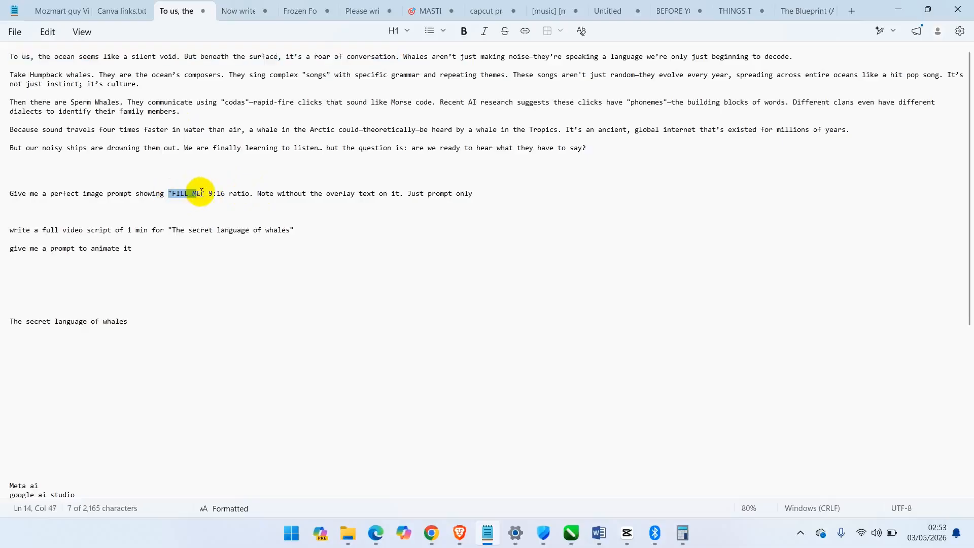
{"action": "key", "text": "ctrl+v"}
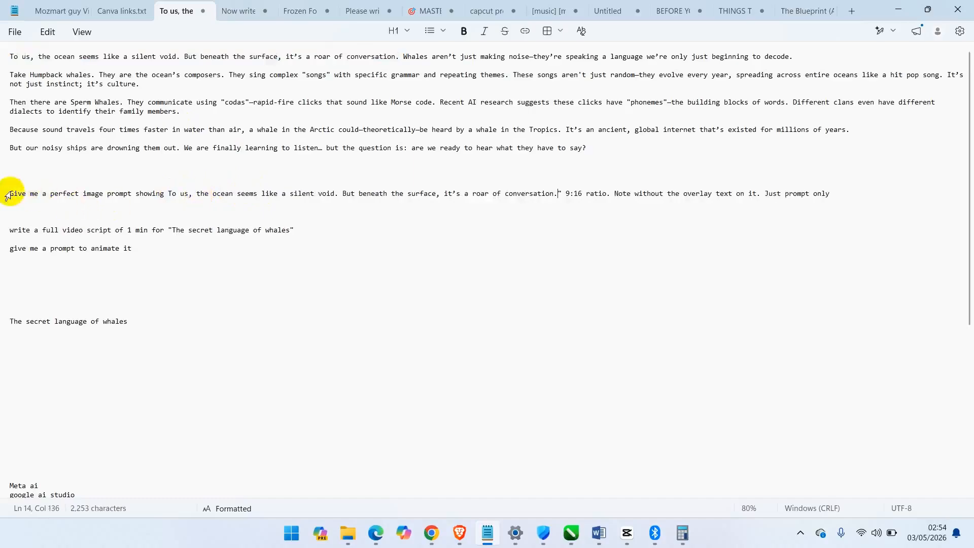
{"action": "left_click", "coordinate": [168, 193]}
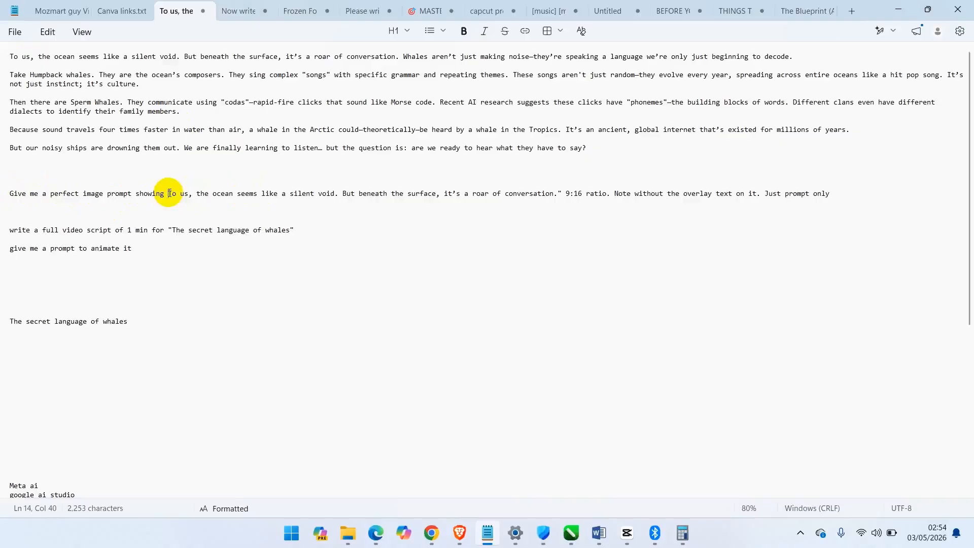
{"action": "type", "text": "\""}
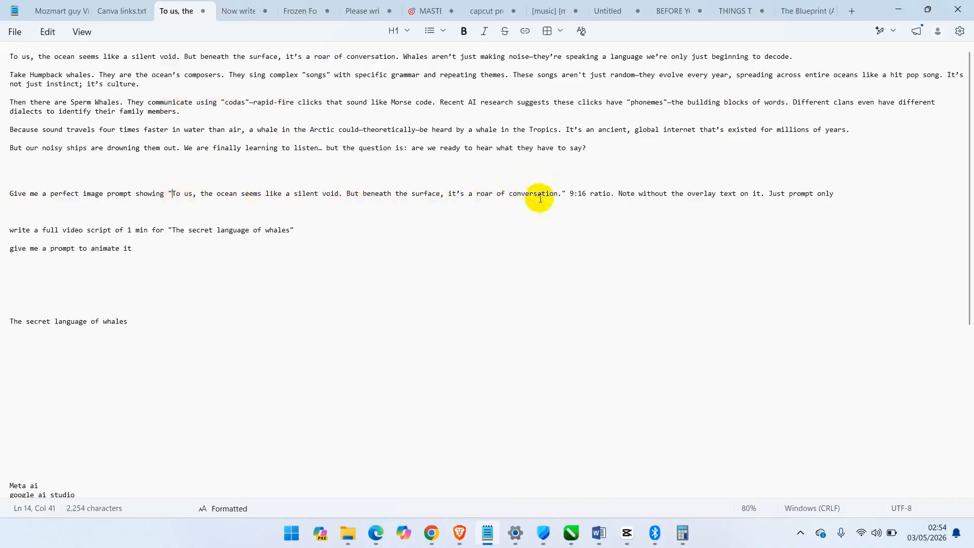
- Copy the completed 9:16 image prompt request and submit it as a follow-up in the Arena gemini-3-flash chat
{"action": "left_click_drag", "start_coordinate": [836, 193], "coordinate": [3, 195]}
{"action": "key", "text": "ctrl+c"}
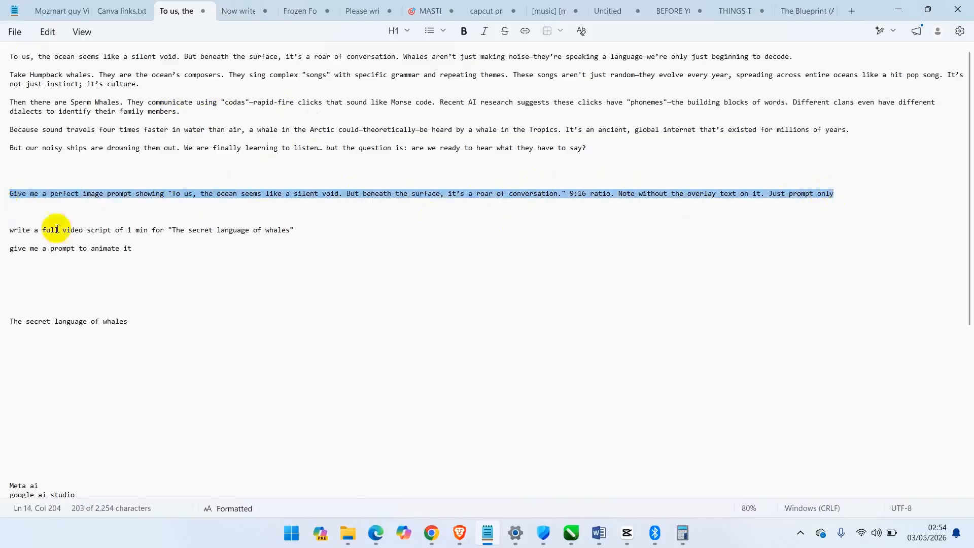
{"action": "mouse_move", "coordinate": [435, 533]}
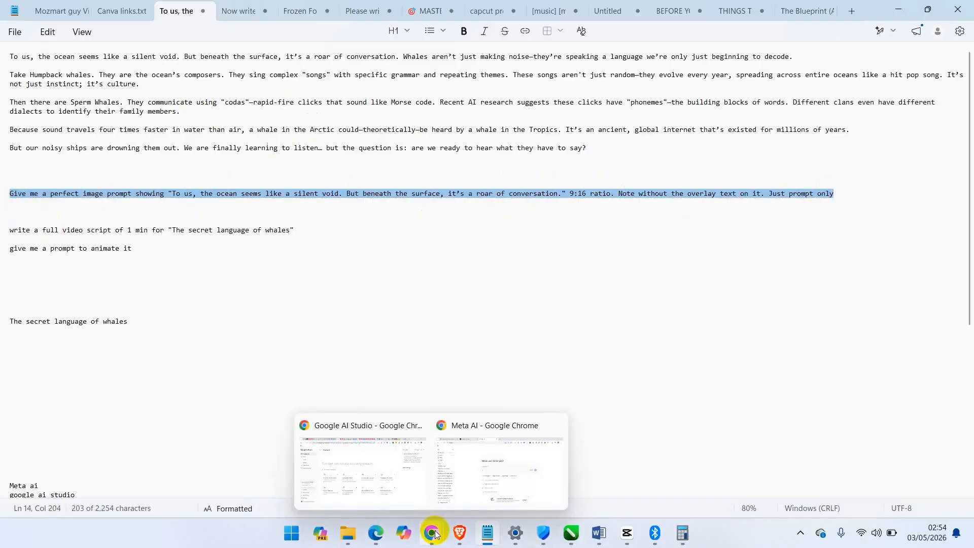
{"action": "left_click", "coordinate": [489, 464]}
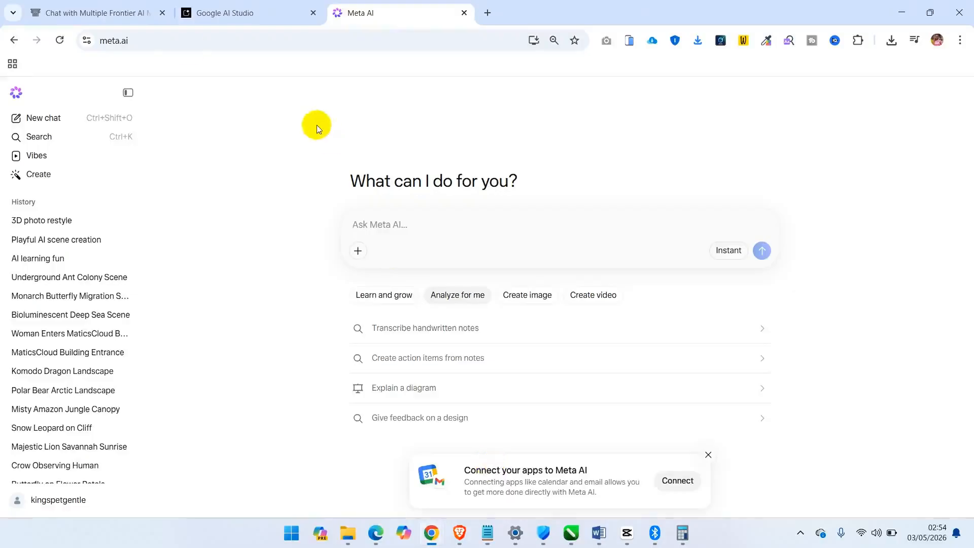
{"action": "left_click", "coordinate": [92, 11]}
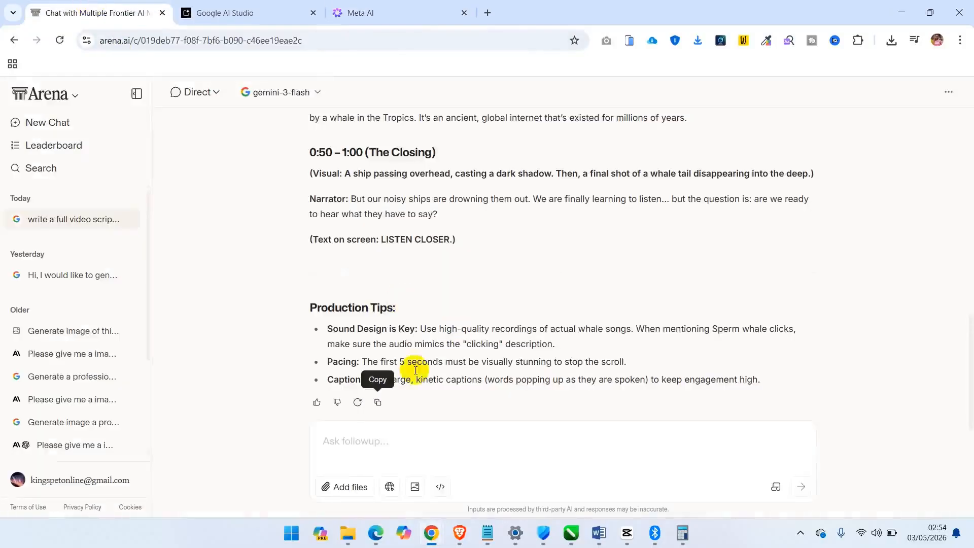
{"action": "left_click", "coordinate": [368, 442]}
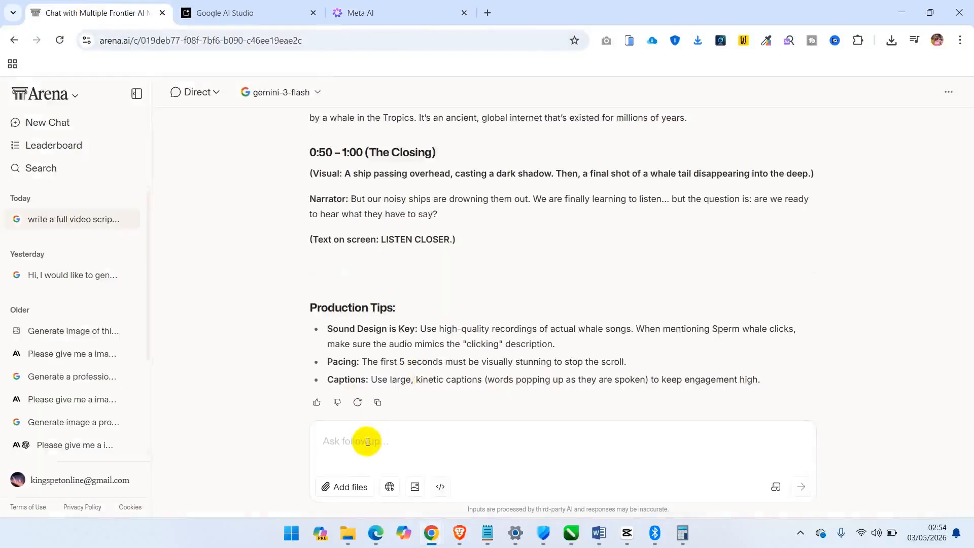
{"action": "key", "text": "ctrl+v"}
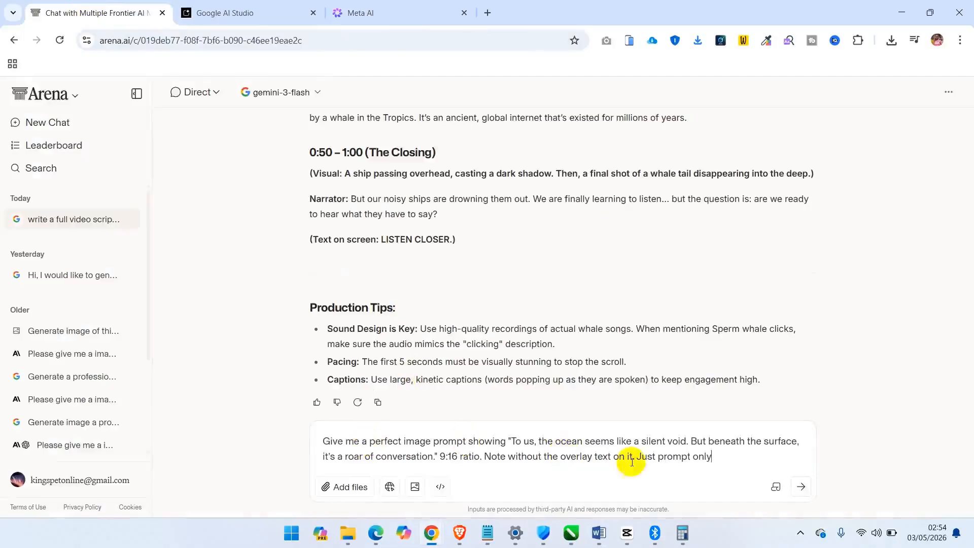
{"action": "left_click", "coordinate": [807, 487]}
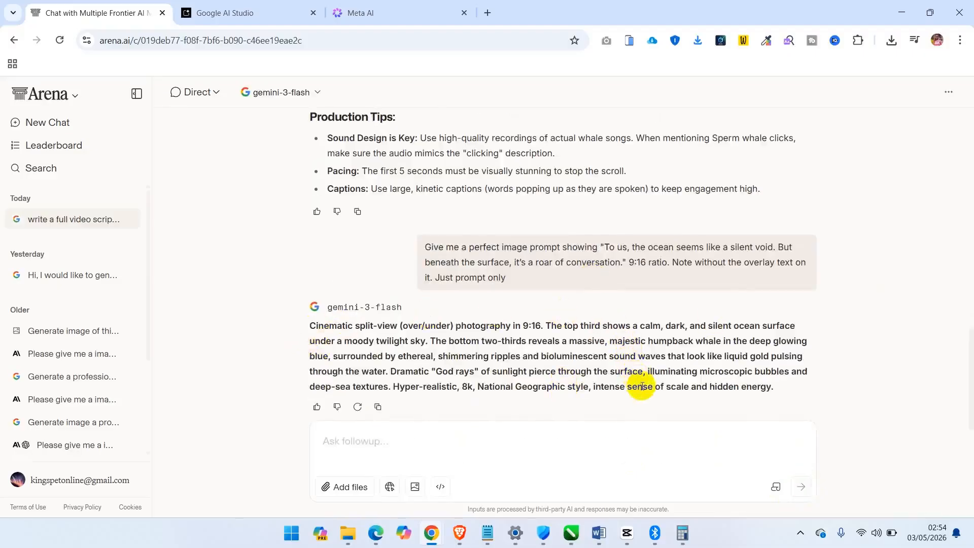
- Copy the cinematic humpback whale prompt from the reply and generate images from it in Meta AI's Create image mode
{"action": "left_click_drag", "start_coordinate": [780, 387], "coordinate": [312, 327]}
{"action": "key", "text": "ctrl+c"}
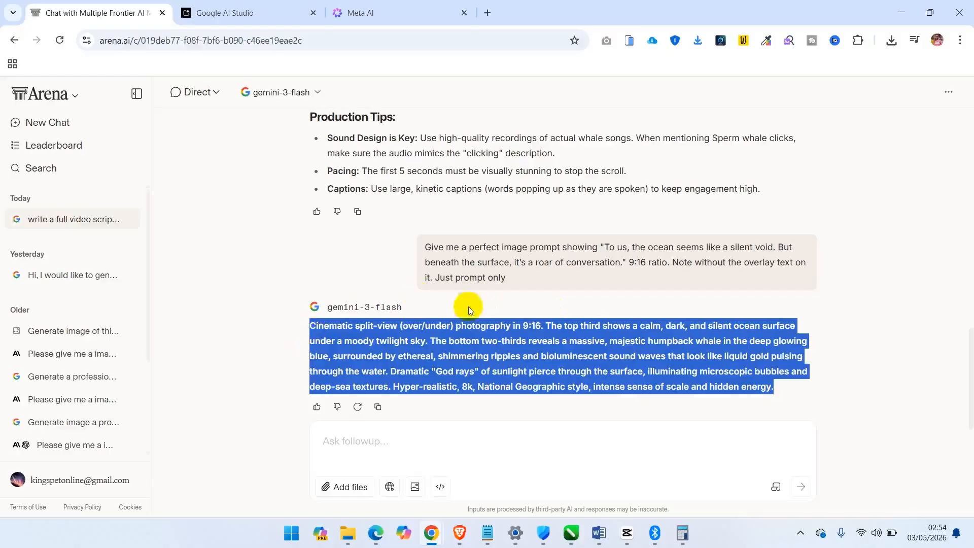
{"action": "left_click", "coordinate": [375, 13]}
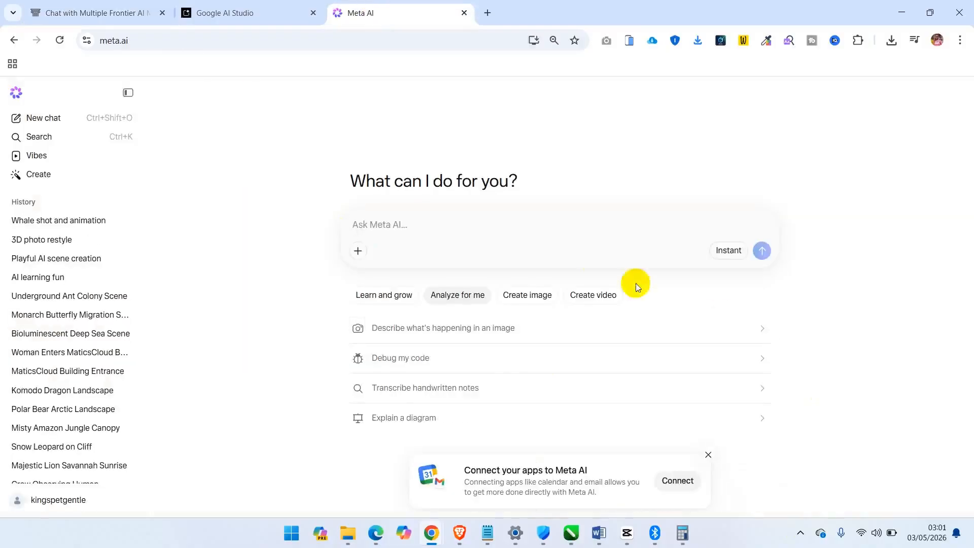
{"action": "left_click", "coordinate": [536, 299]}
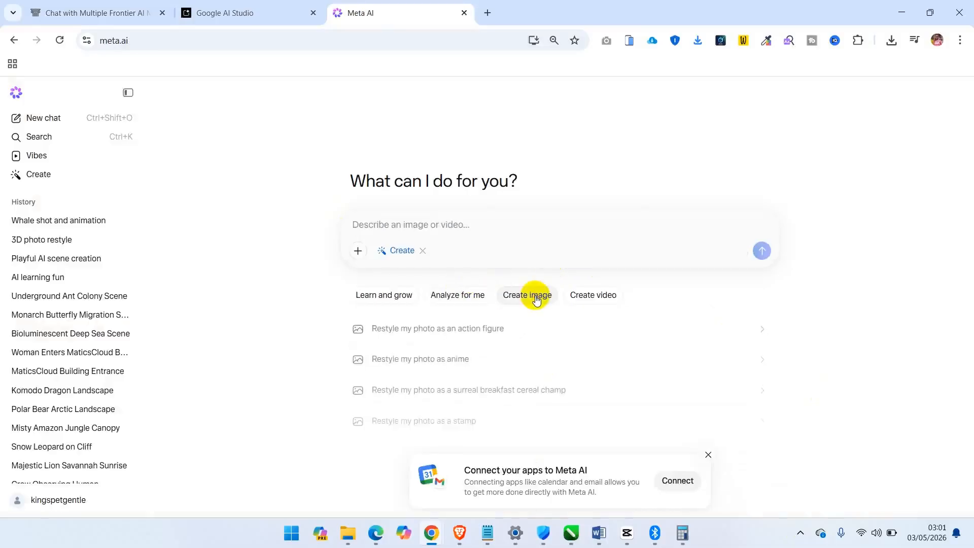
{"action": "left_click", "coordinate": [412, 226]}
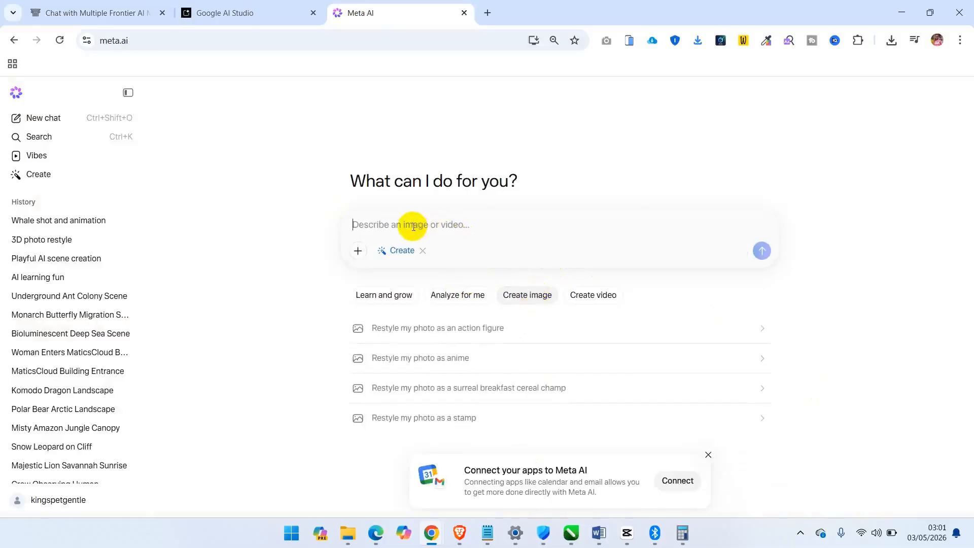
{"action": "key", "text": "ctrl+v"}
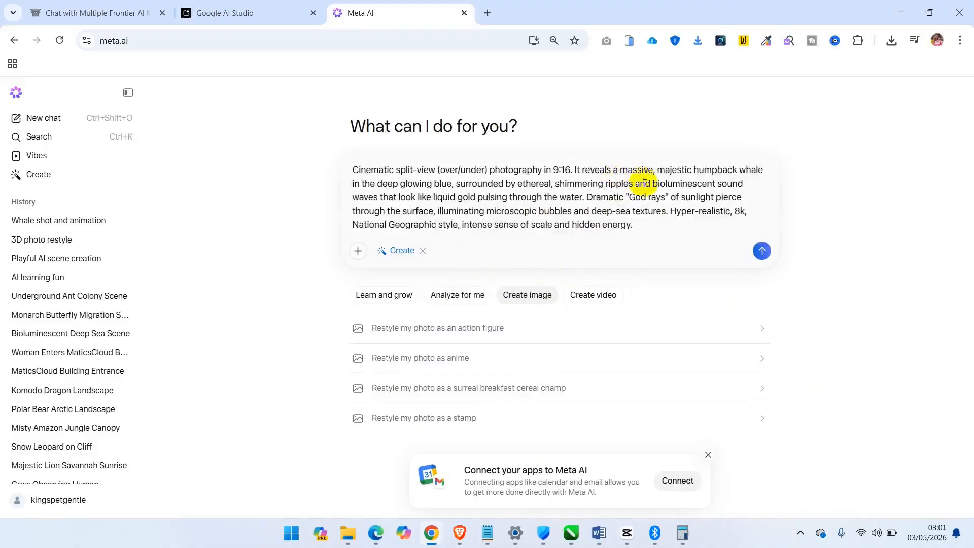
{"action": "left_click", "coordinate": [761, 250]}
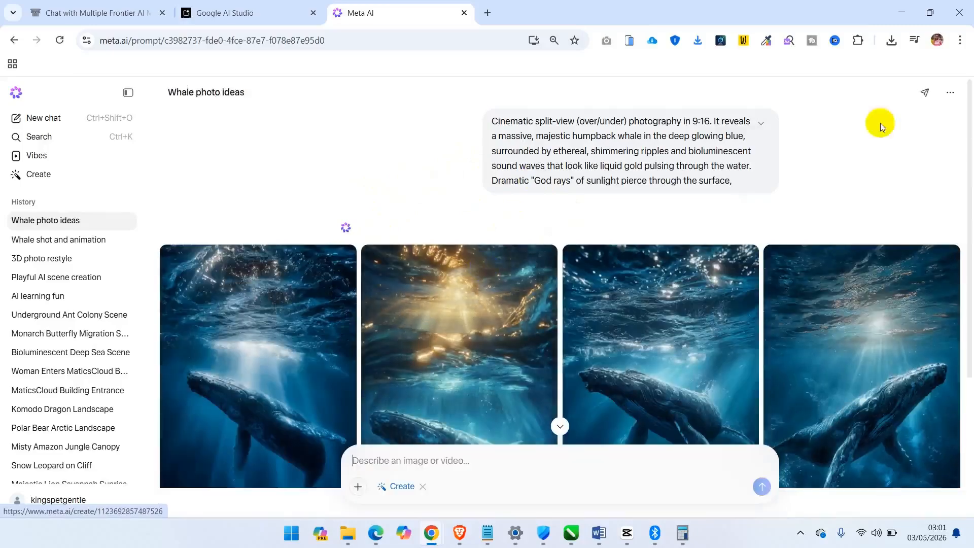
- Review the generated whale images and animate the fourth one
{"action": "scroll", "coordinate": [963, 257], "scroll_direction": "down", "scroll_amount": 4}
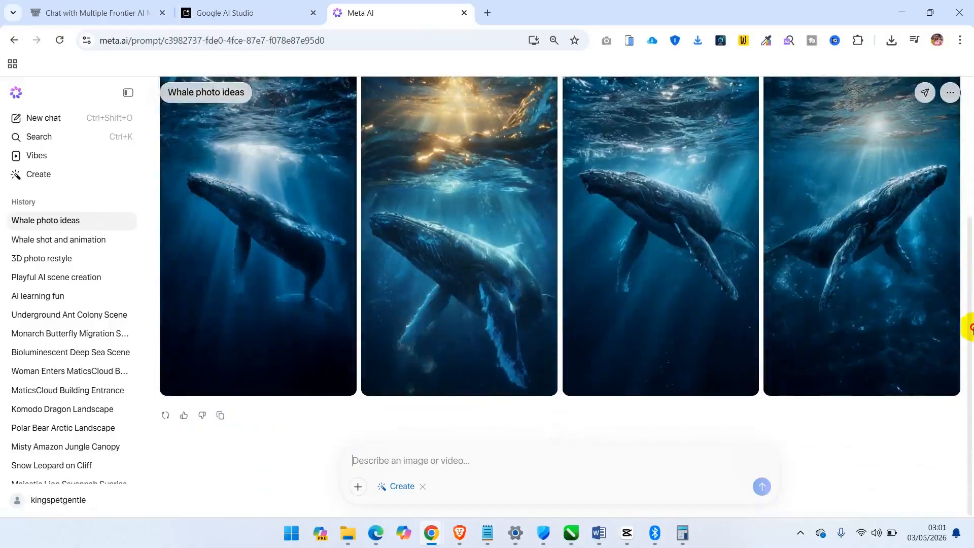
{"action": "scroll", "coordinate": [969, 304], "scroll_direction": "up", "scroll_amount": 2}
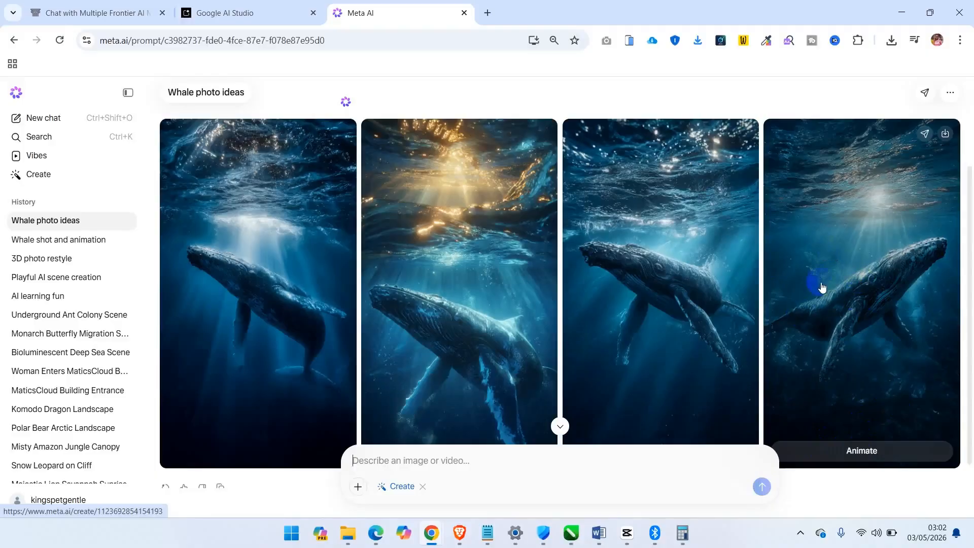
{"action": "left_click", "coordinate": [859, 453]}
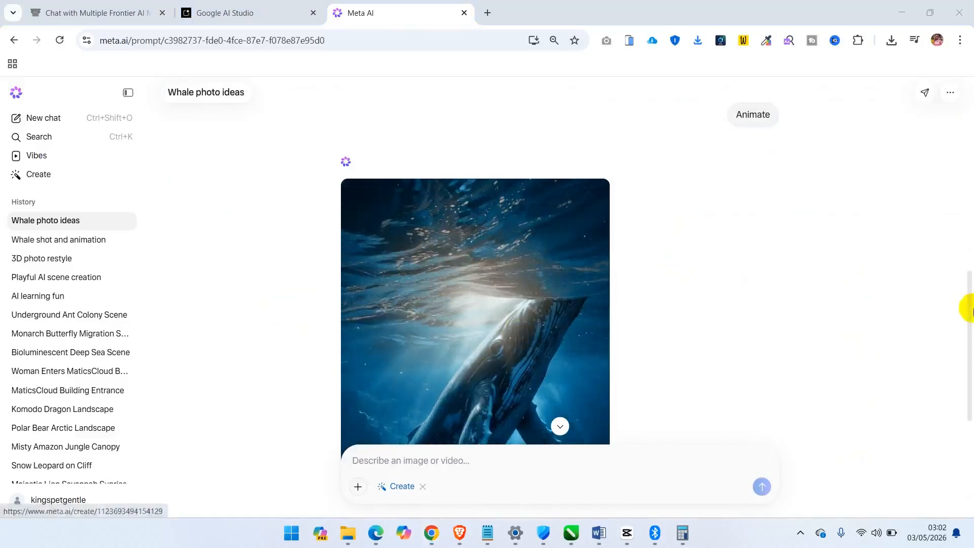
{"action": "scroll", "coordinate": [967, 317], "scroll_direction": "down", "scroll_amount": 2}
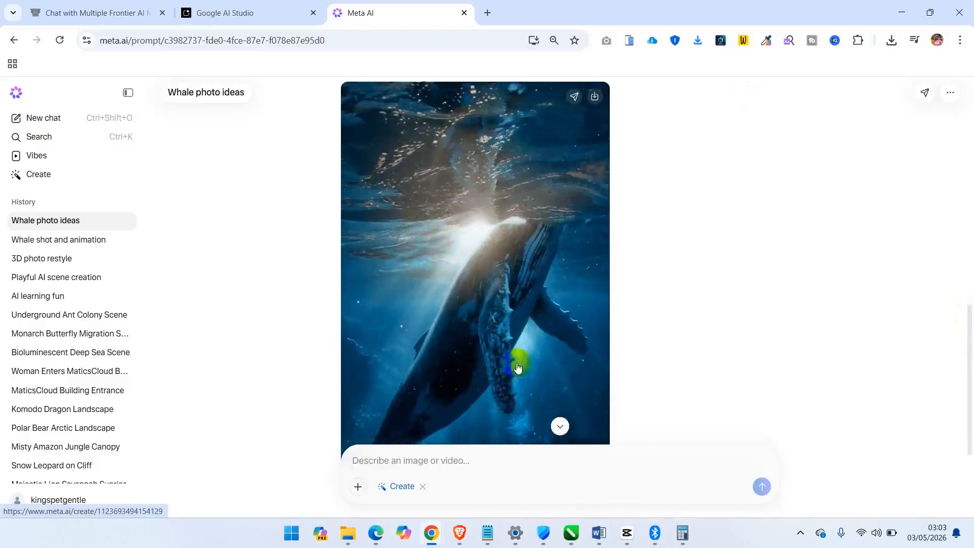
- Open the animated whale clip, extend its animation and download the extended video
{"action": "left_click", "coordinate": [518, 368]}
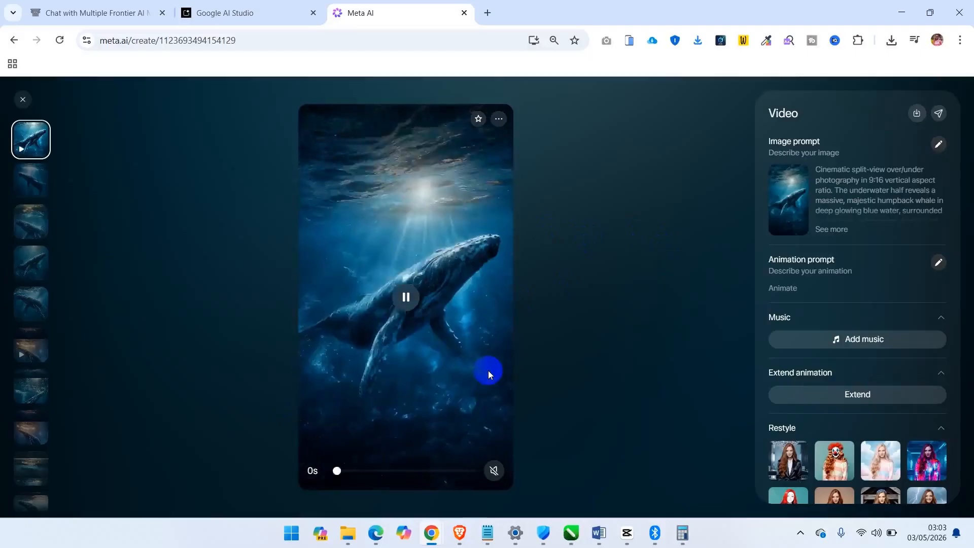
{"action": "left_click", "coordinate": [860, 398]}
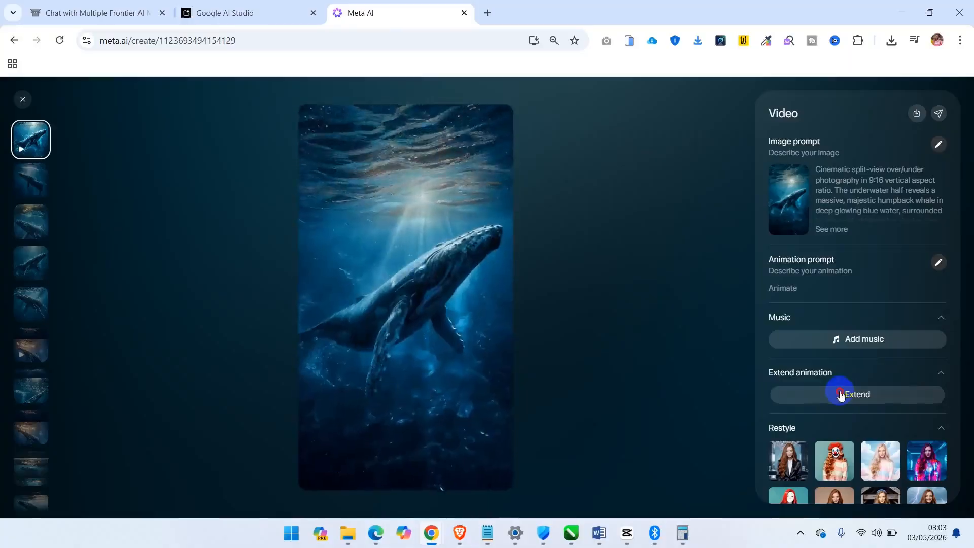
{"action": "left_click", "coordinate": [840, 395]}
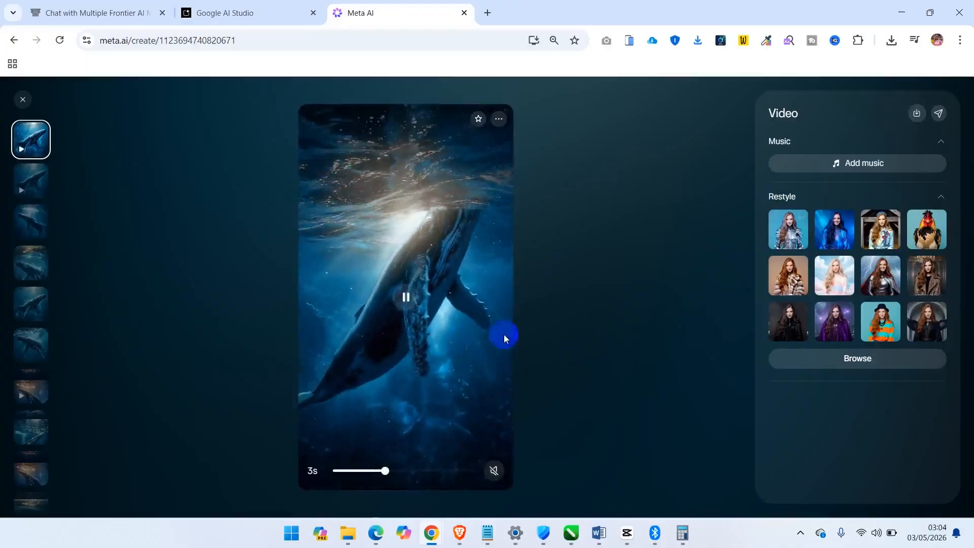
{"action": "left_click", "coordinate": [919, 116]}
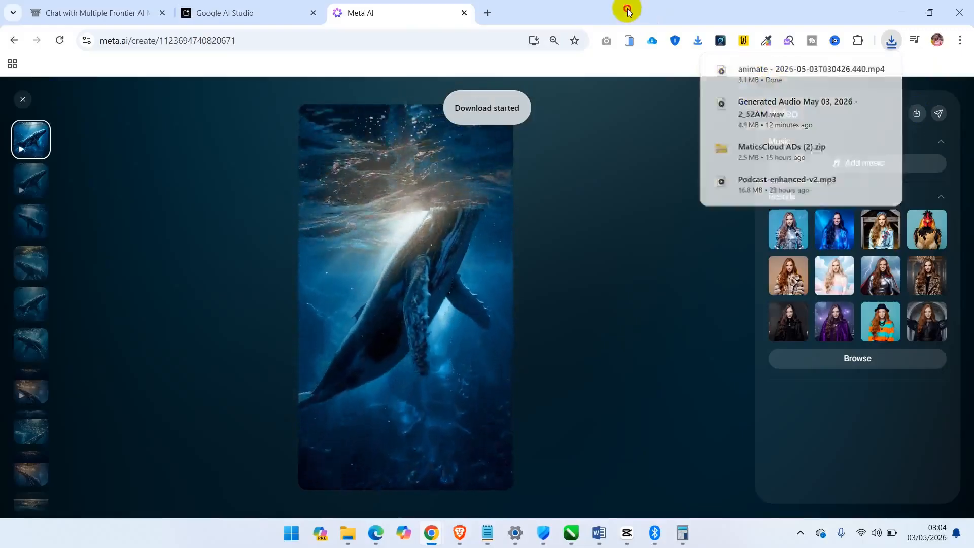
- Return to the Whale photo ideas chat and animate the second whale image with the golden light
{"action": "left_click", "coordinate": [23, 100]}
{"action": "left_click", "coordinate": [24, 100]}
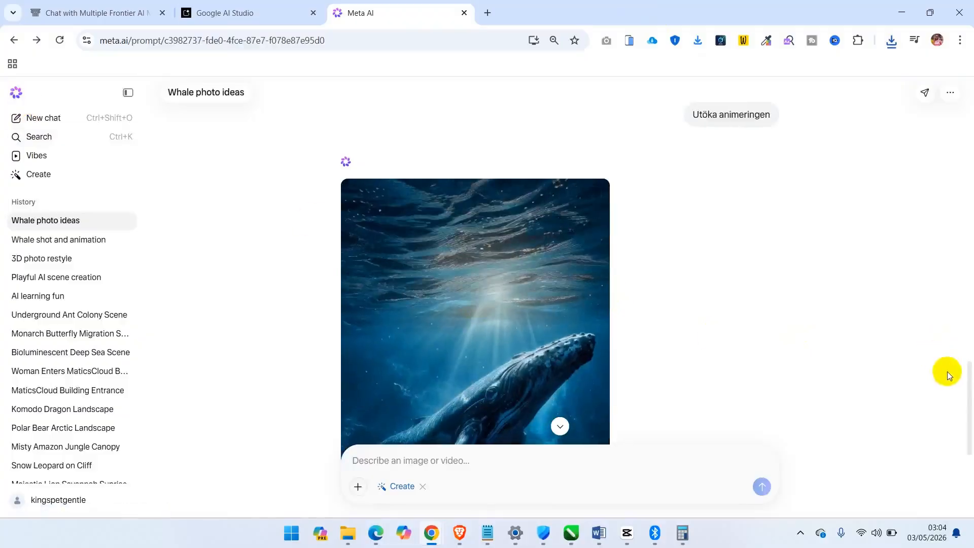
{"action": "scroll", "coordinate": [948, 374], "scroll_direction": "up", "scroll_amount": 10}
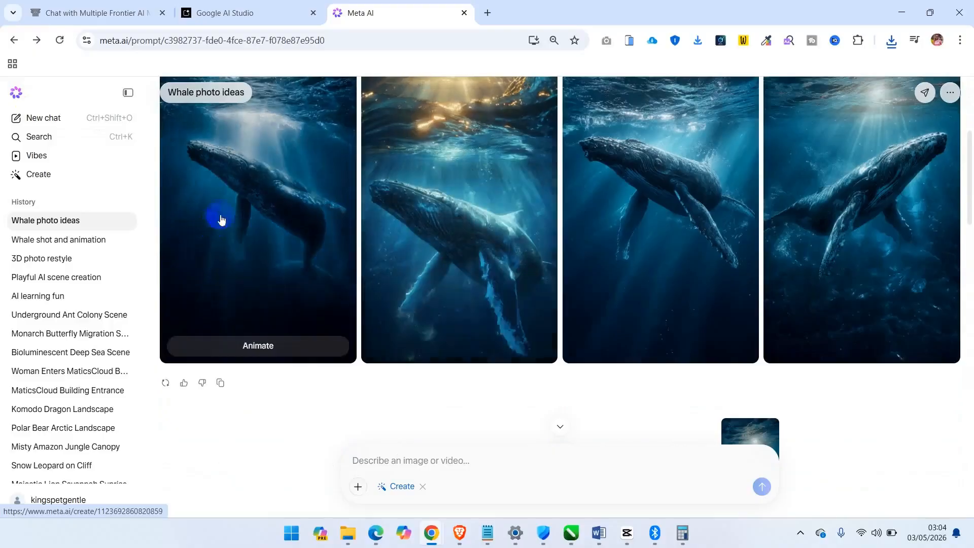
{"action": "left_click", "coordinate": [458, 346]}
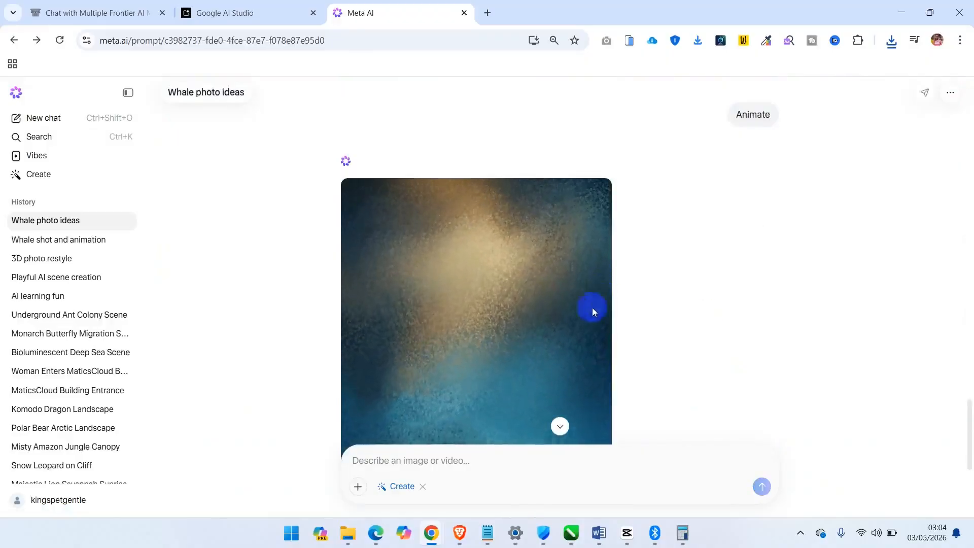
- In the Notepad script, replace the image request's quoted text with "Whales aren’t just making noise—they’re speaking a language we’re only just beginning to decode." and copy the request
{"action": "left_click", "coordinate": [487, 533]}
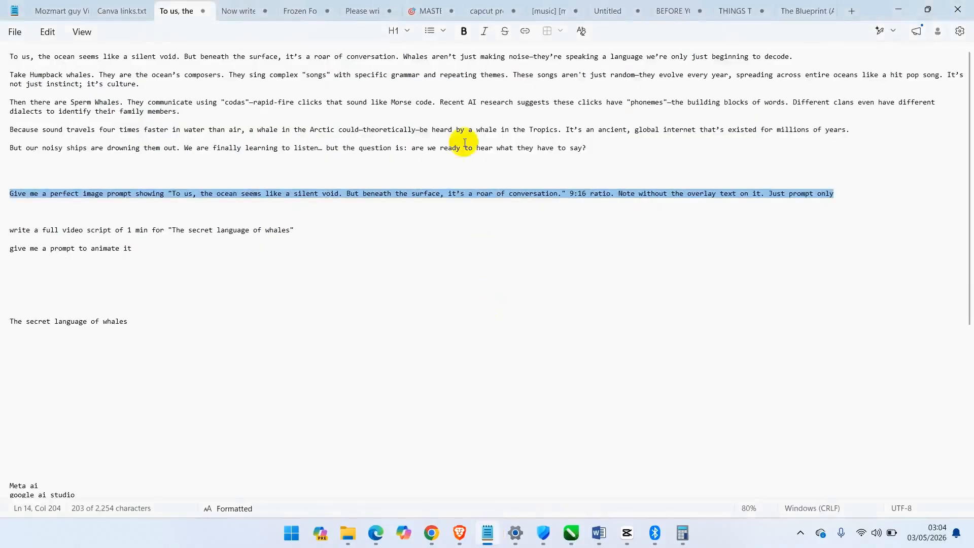
{"action": "left_click", "coordinate": [404, 55]}
{"action": "left_click_drag", "start_coordinate": [537, 57], "coordinate": [636, 58]}
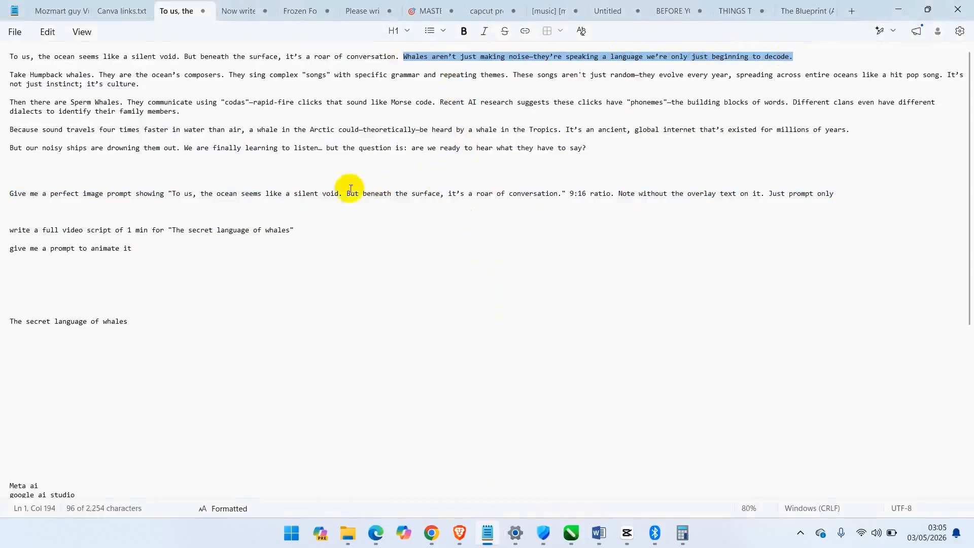
{"action": "left_click_drag", "start_coordinate": [172, 193], "coordinate": [561, 193]}
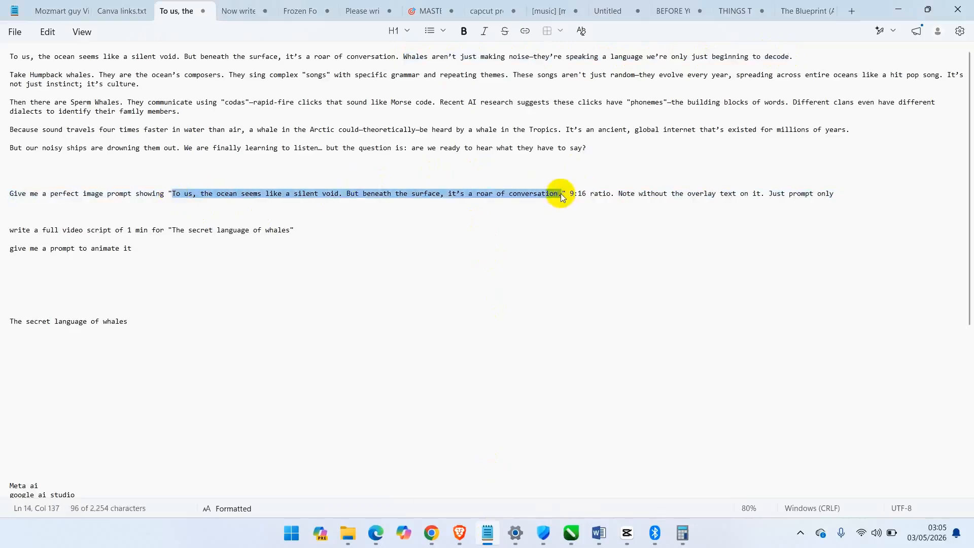
{"action": "type", "text": "Whales aren’t just making noise—they’re speaking a language we’re only just beginning to decode."}
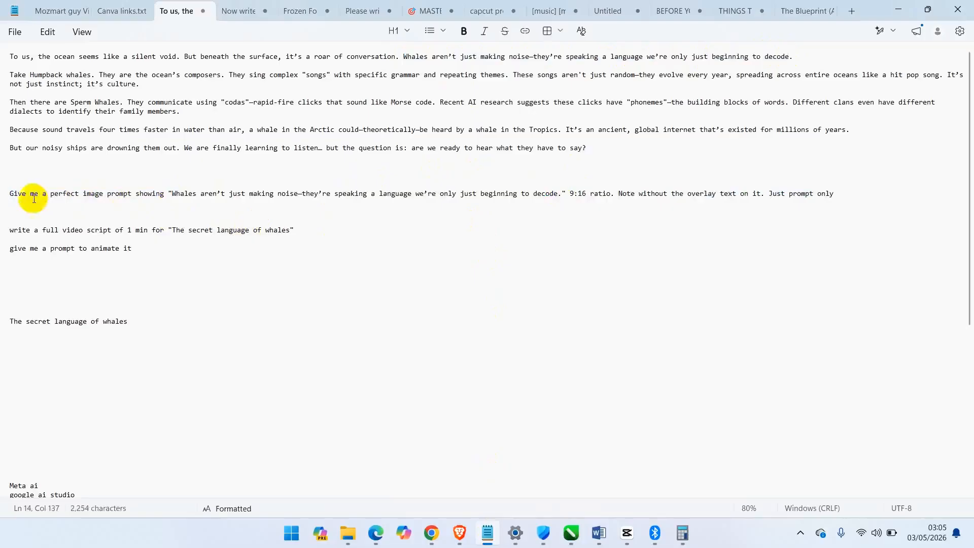
{"action": "left_click_drag", "start_coordinate": [11, 193], "coordinate": [15, 207]}
{"action": "key", "text": "ctrl+c"}
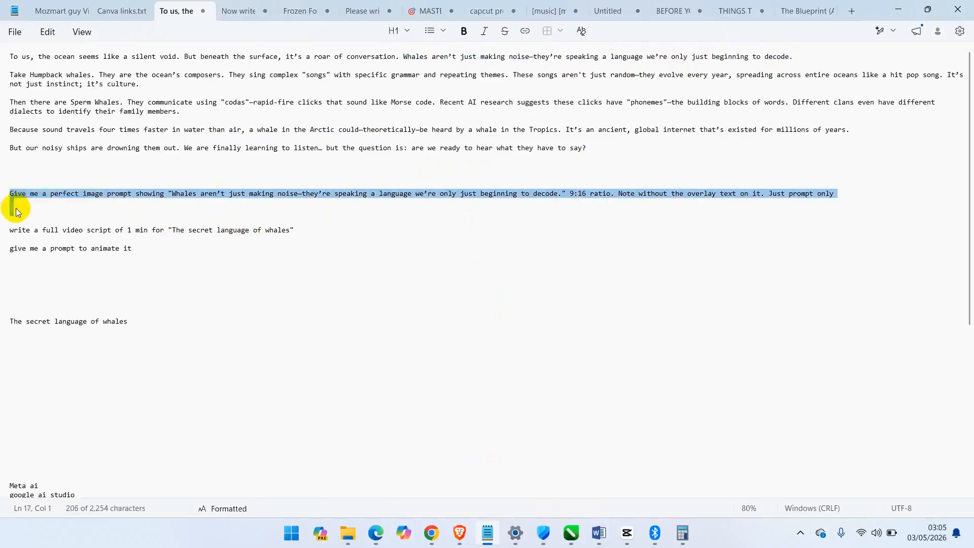
- Send the copied image request to the Arena chat and copy the cinematic Sperm Whale prompt from the reply
{"action": "mouse_move", "coordinate": [440, 535]}
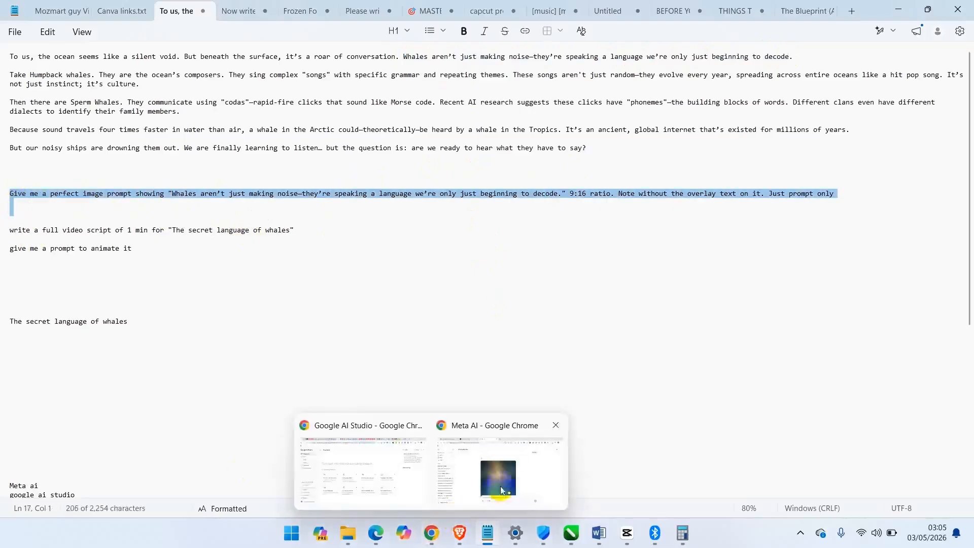
{"action": "left_click", "coordinate": [500, 474]}
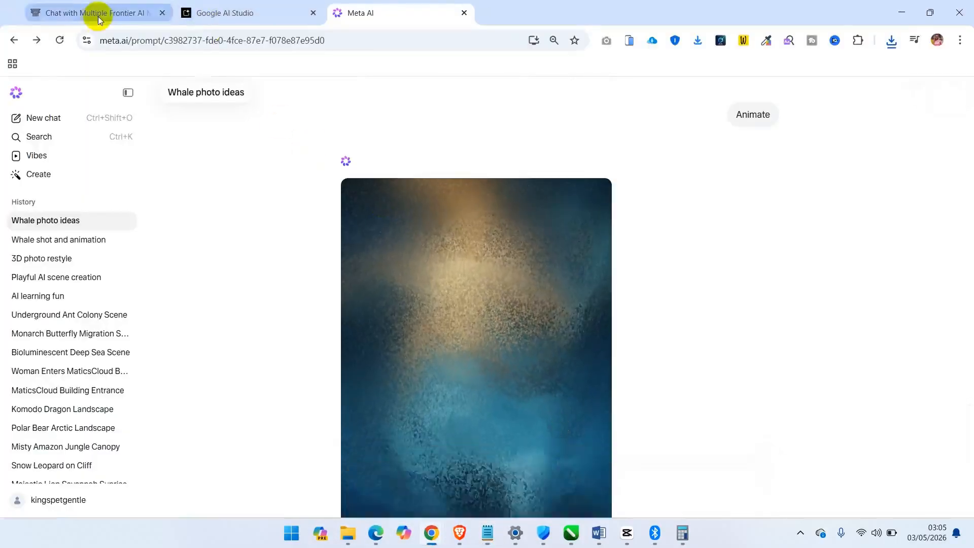
{"action": "left_click", "coordinate": [94, 15]}
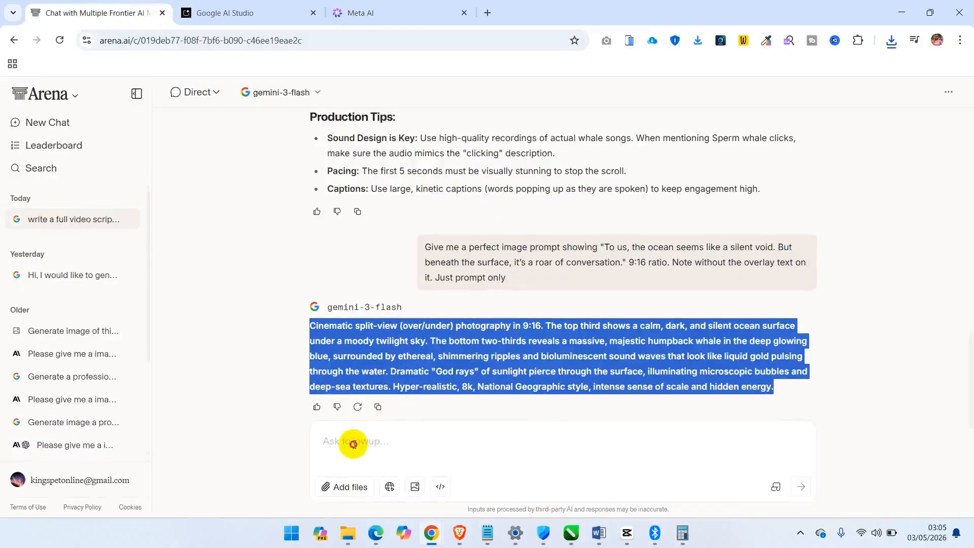
{"action": "left_click", "coordinate": [354, 444]}
{"action": "key", "text": "ctrl+v"}
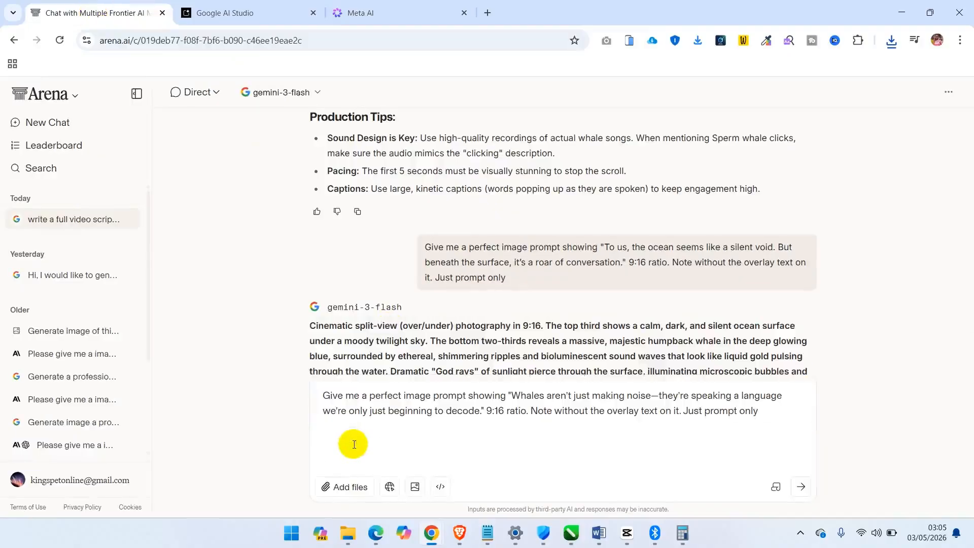
{"action": "key", "text": "BackSpace"}
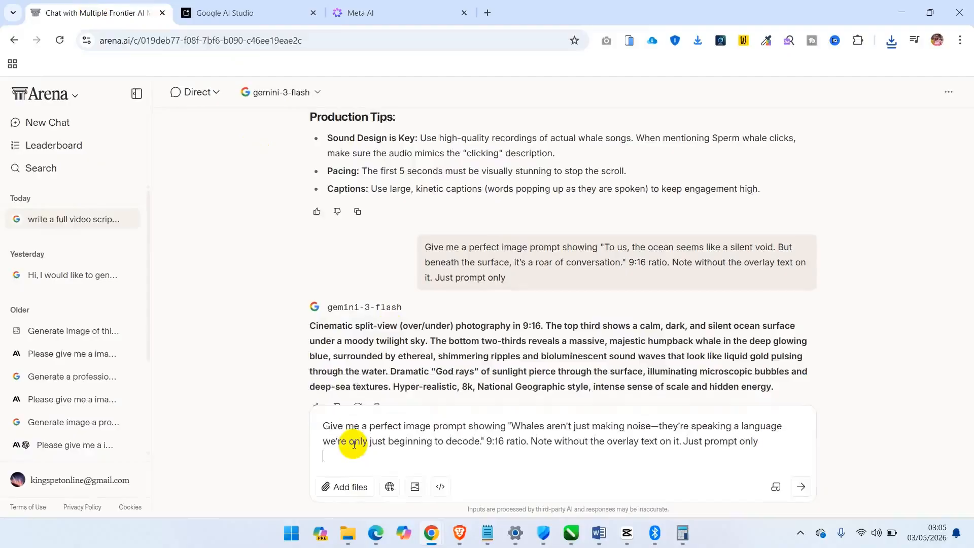
{"action": "key", "text": "Return"}
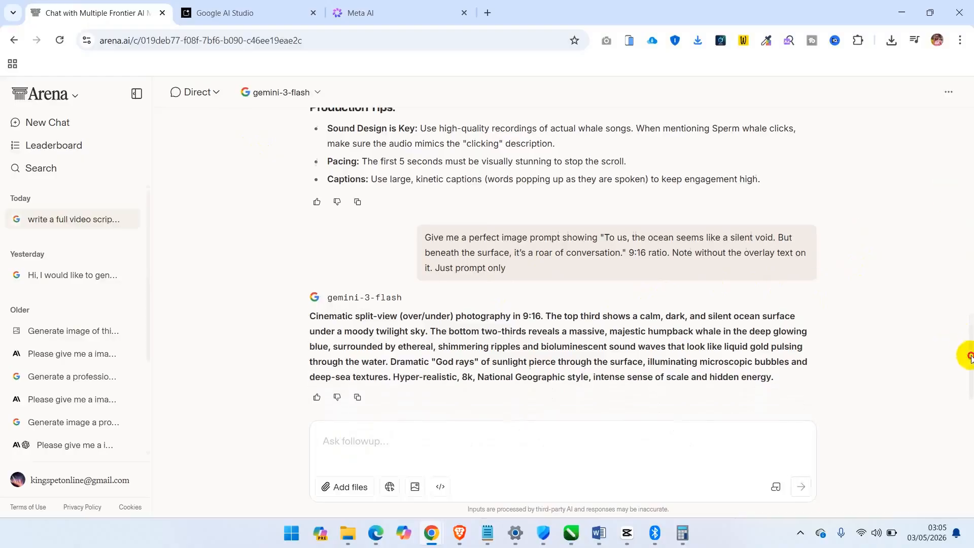
{"action": "scroll", "coordinate": [970, 357], "scroll_direction": "down", "scroll_amount": 4}
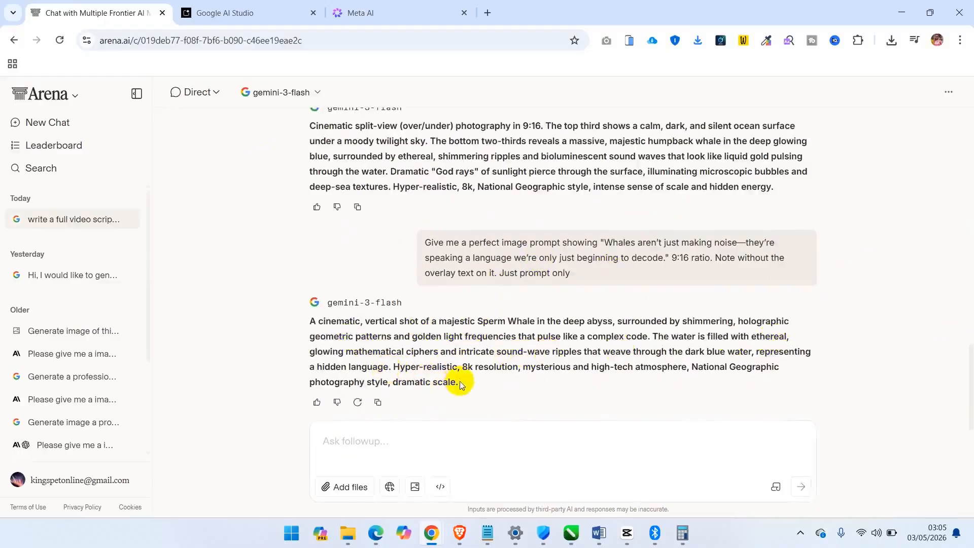
{"action": "left_click_drag", "start_coordinate": [460, 384], "coordinate": [311, 321]}
{"action": "key", "text": "ctrl+c"}
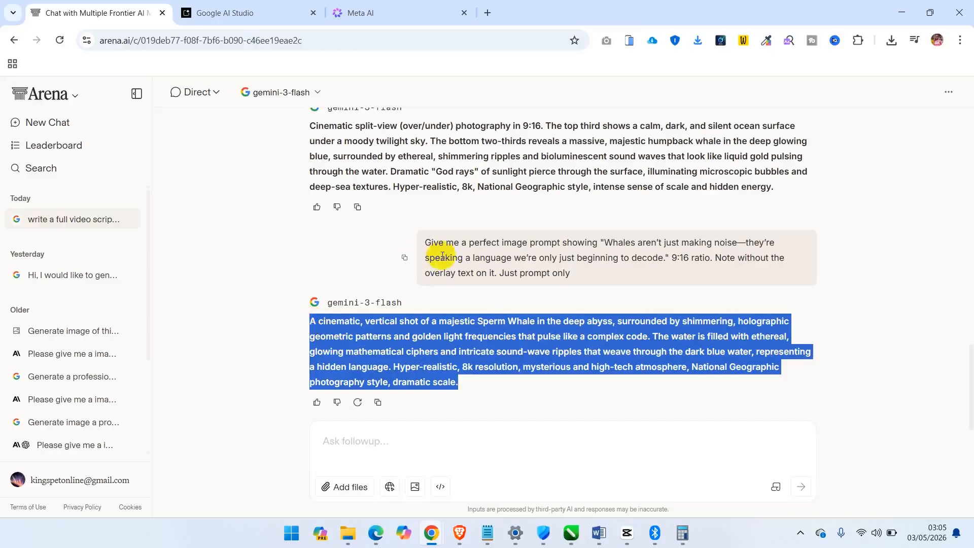
- Switch to Meta AI and download the animated clip of the whale under golden light
{"action": "left_click", "coordinate": [368, 14]}
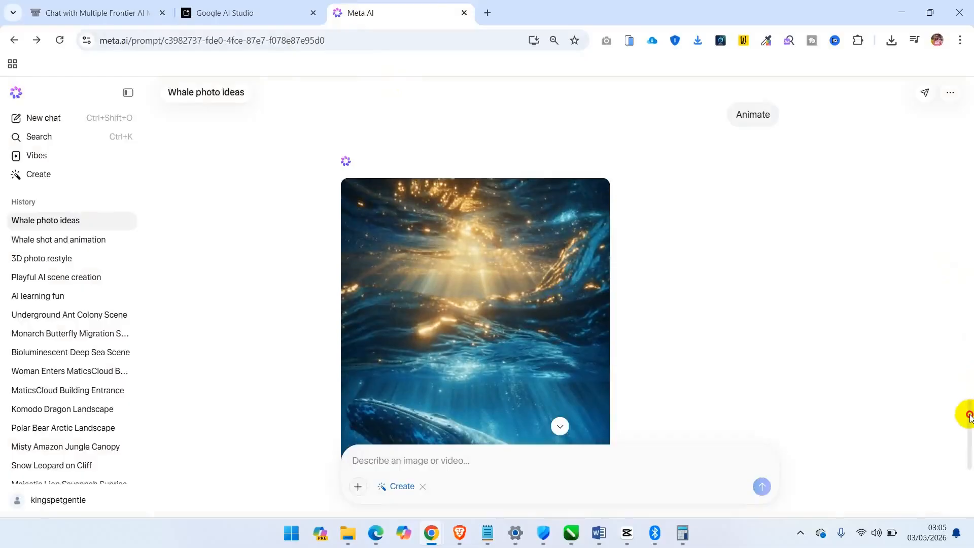
{"action": "left_click_drag", "start_coordinate": [969, 415], "coordinate": [969, 435]}
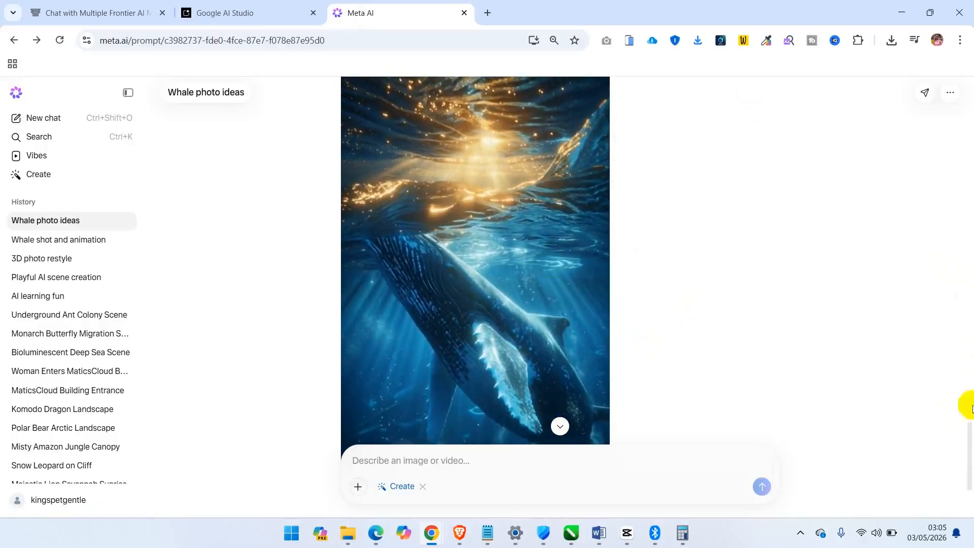
{"action": "scroll", "coordinate": [972, 434], "scroll_direction": "up", "scroll_amount": 3}
{"action": "mouse_move", "coordinate": [570, 203]}
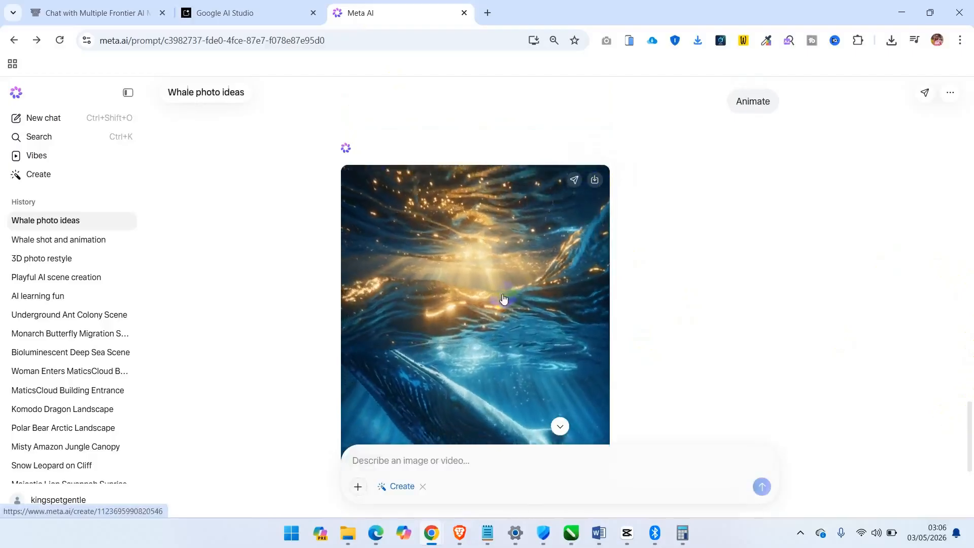
{"action": "left_click", "coordinate": [596, 180]}
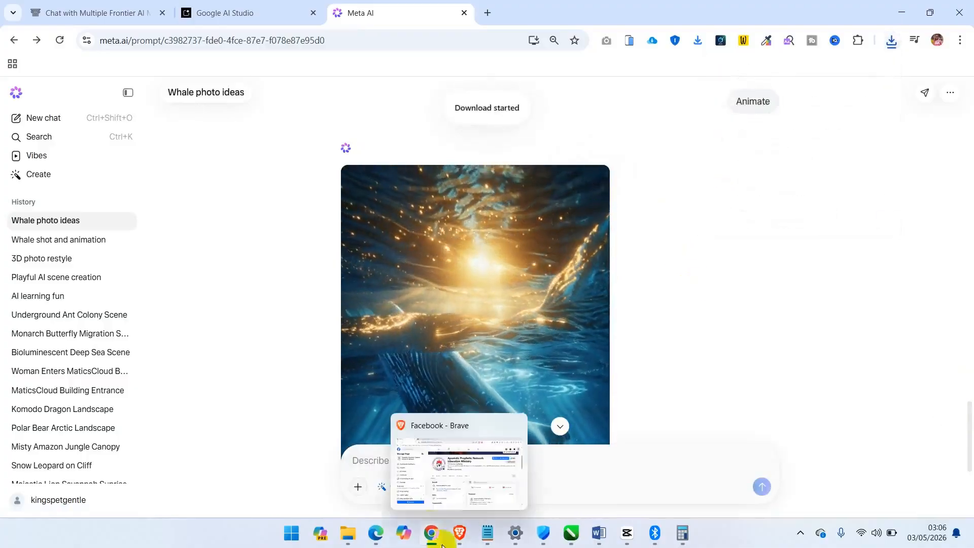
- Generate images in Meta AI from the copied Sperm Whale prompt
{"action": "left_click", "coordinate": [374, 457]}
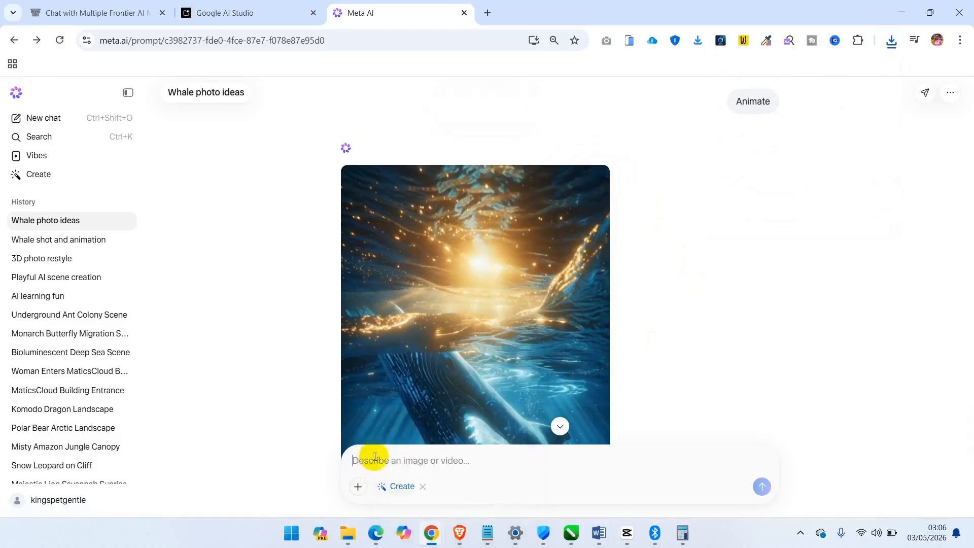
{"action": "key", "text": "ctrl+v"}
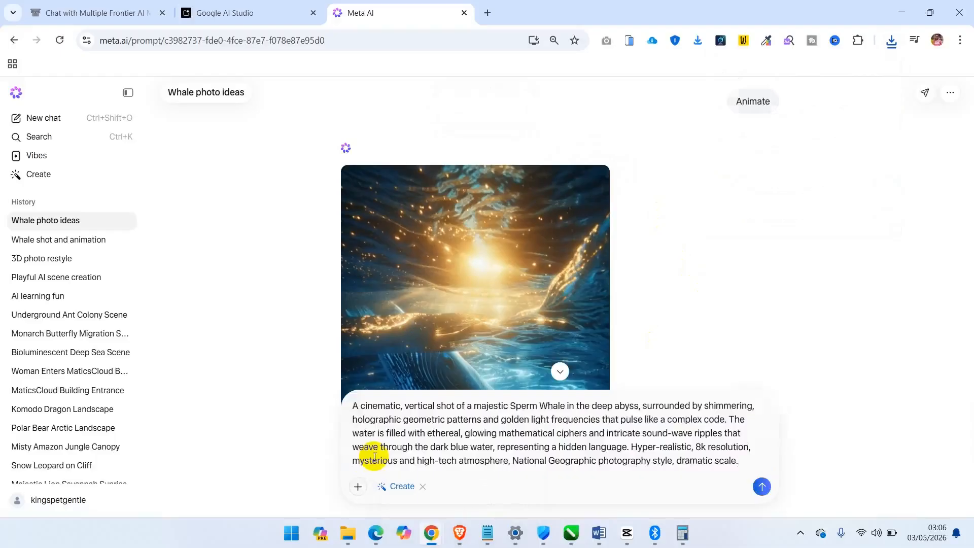
{"action": "key", "text": "Return"}
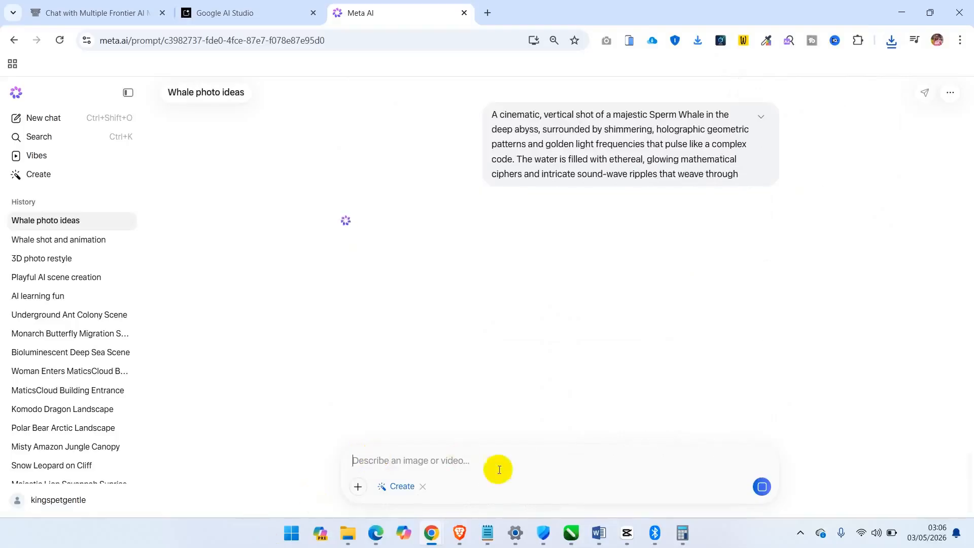
- In Notepad, replace the request's quoted text with the Humpback whales passage ending in "specific grammar and repeating themes." and copy the whole request
{"action": "left_click", "coordinate": [490, 537]}
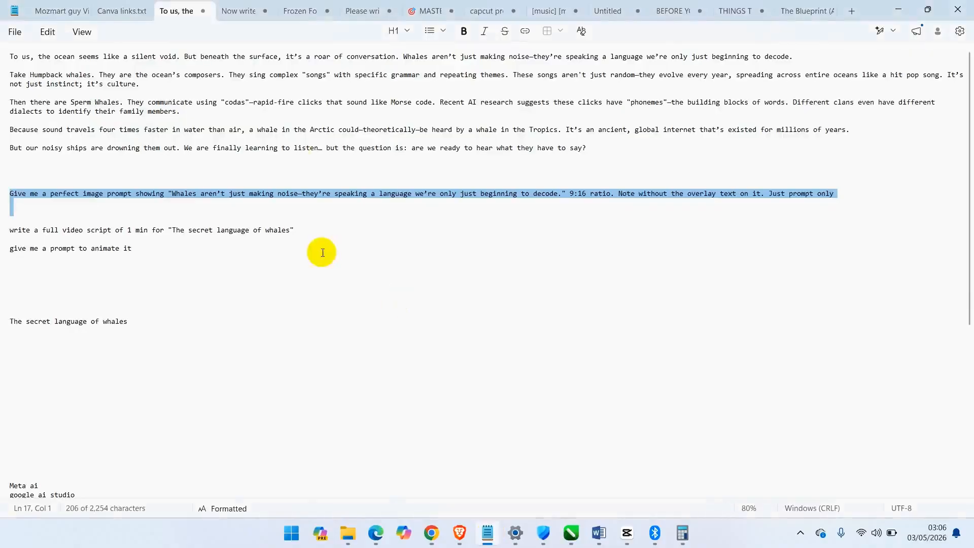
{"action": "left_click_drag", "start_coordinate": [9, 74], "coordinate": [511, 74]}
{"action": "key", "text": "ctrl+c"}
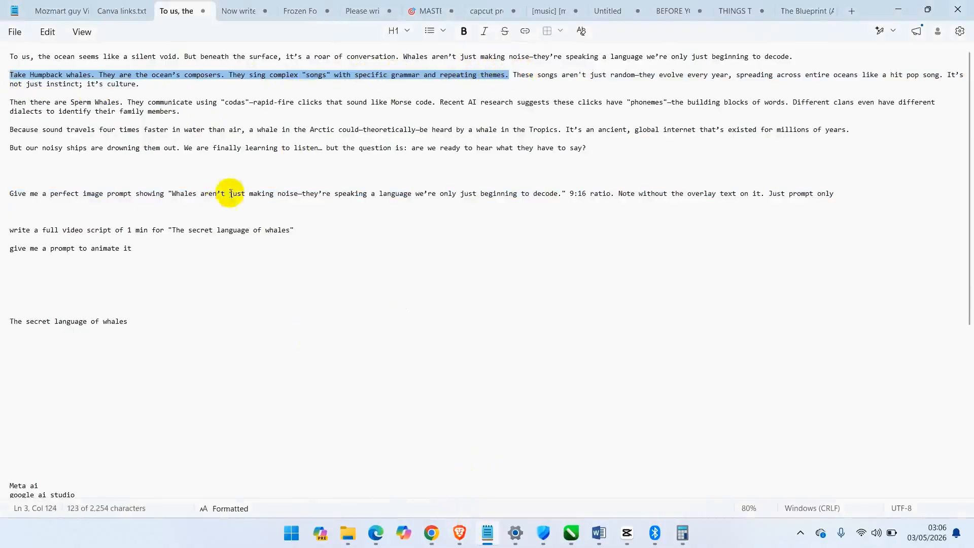
{"action": "left_click_drag", "start_coordinate": [174, 194], "coordinate": [565, 197]}
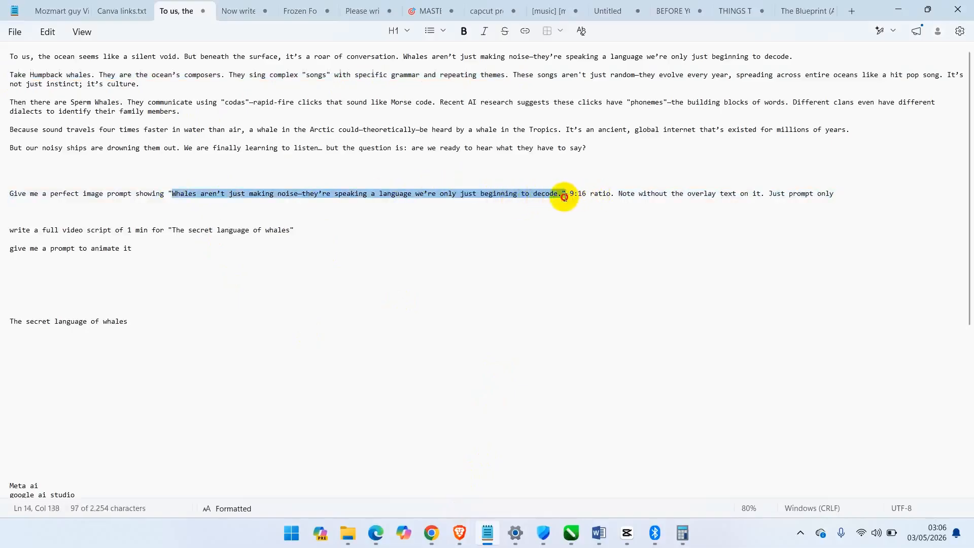
{"action": "key", "text": "ctrl+v"}
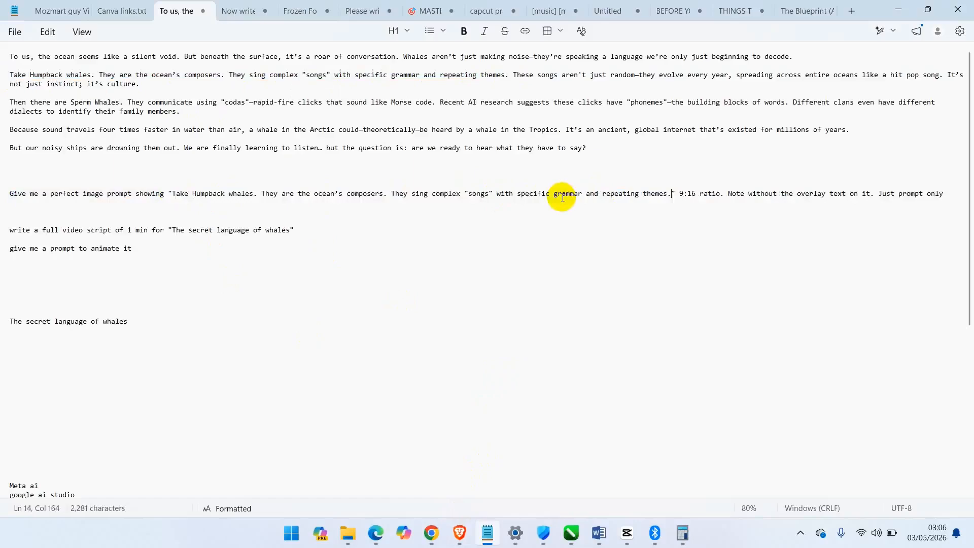
{"action": "left_click", "coordinate": [5, 198]}
{"action": "key", "text": "ctrl+c"}
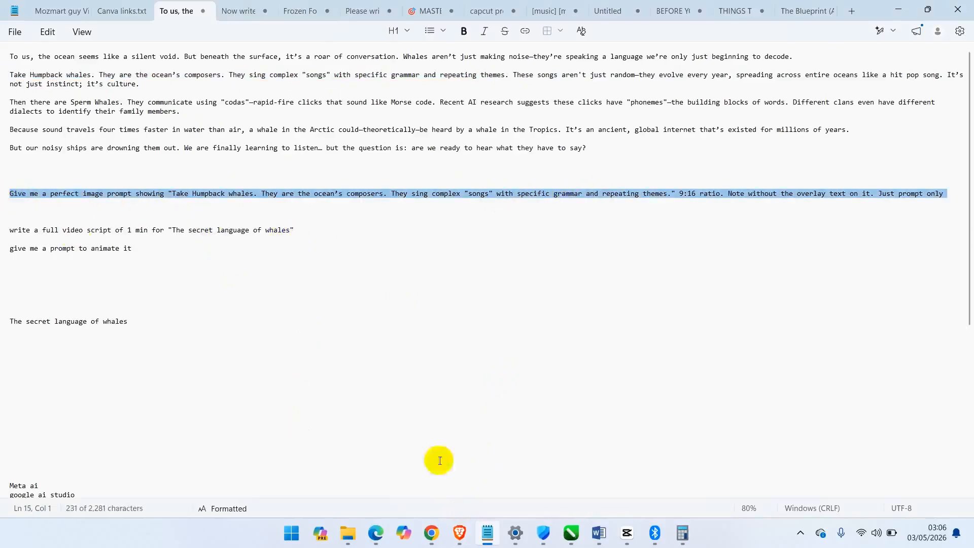
- Return to Meta AI, review the generated Sperm Whale images and animate the first one
{"action": "left_click", "coordinate": [431, 534]}
{"action": "left_click", "coordinate": [496, 467]}
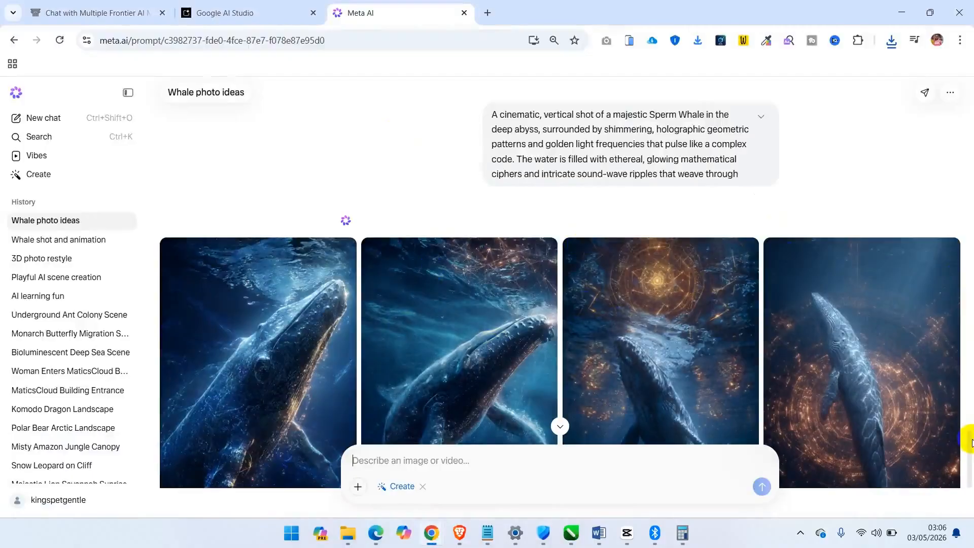
{"action": "left_click_drag", "start_coordinate": [970, 443], "coordinate": [971, 458]}
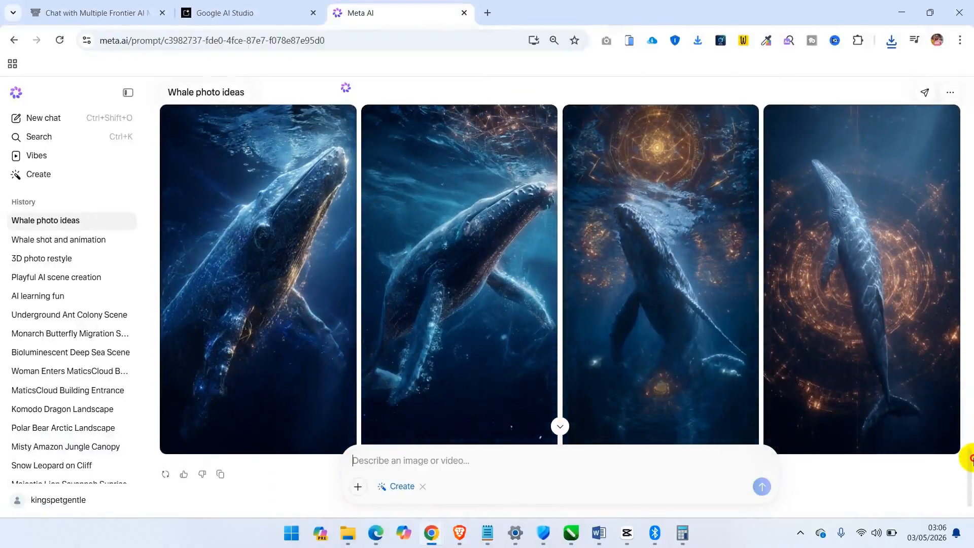
{"action": "left_click", "coordinate": [251, 438]}
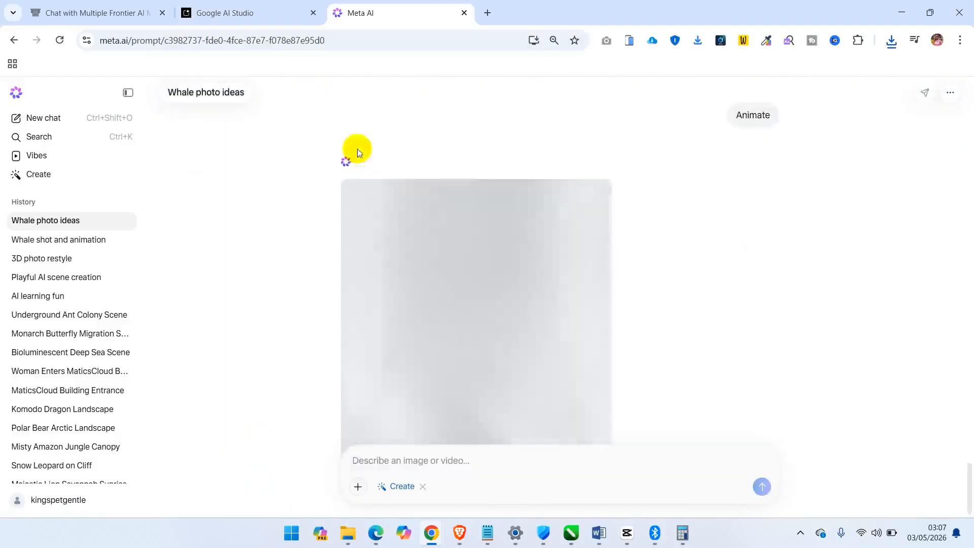
- Send the Humpback whales image request to the Arena chat and copy the majestic Humpback musical-staves prompt from the reply
{"action": "left_click", "coordinate": [110, 20]}
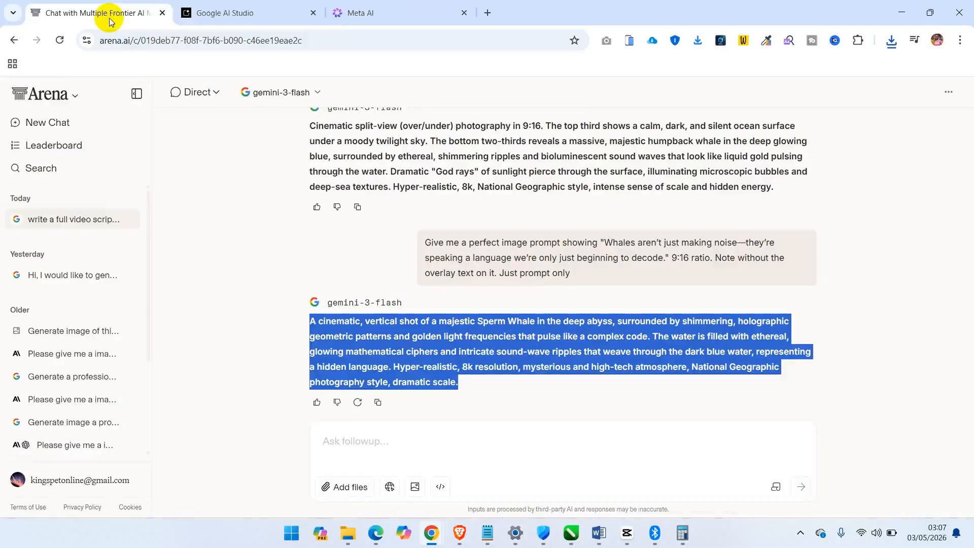
{"action": "left_click", "coordinate": [374, 440]}
{"action": "key", "text": "ctrl+v"}
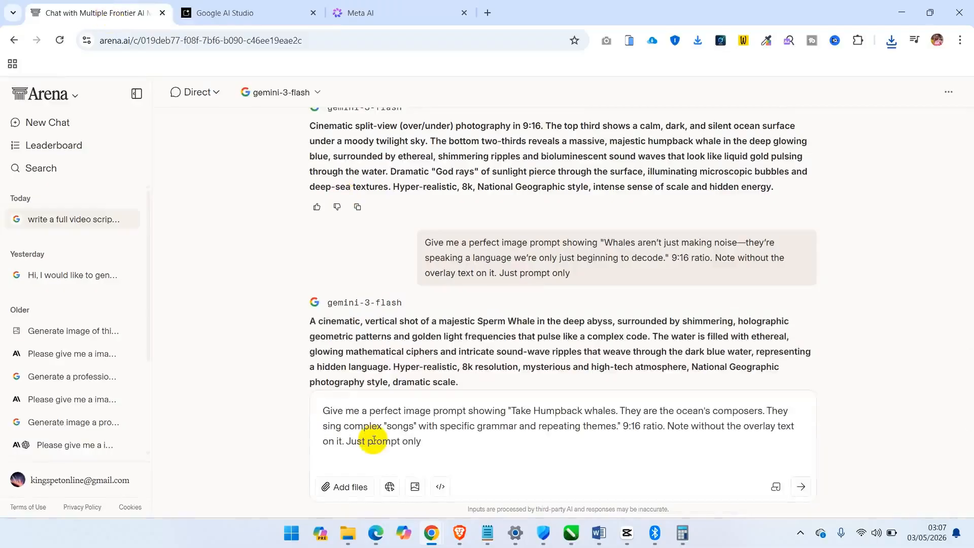
{"action": "key", "text": "Return"}
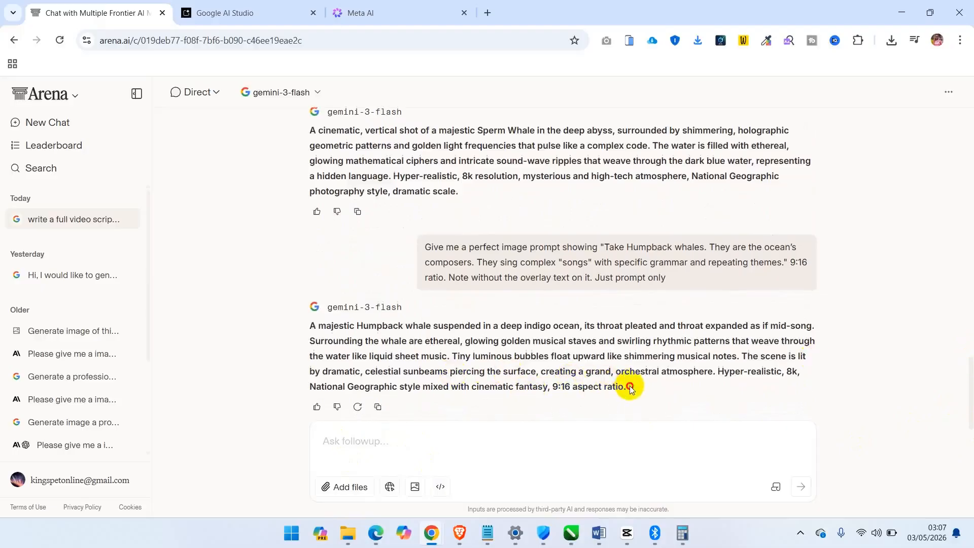
{"action": "left_click_drag", "start_coordinate": [630, 389], "coordinate": [309, 332]}
{"action": "key", "text": "ctrl+c"}
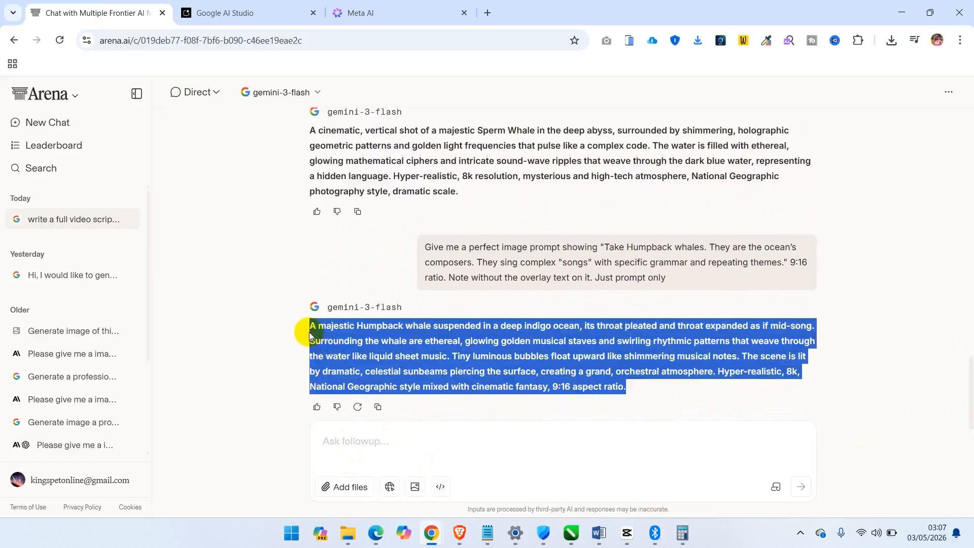
- Switch to Meta AI and download the animated clip made from the first Sperm Whale image
{"action": "left_click", "coordinate": [370, 13]}
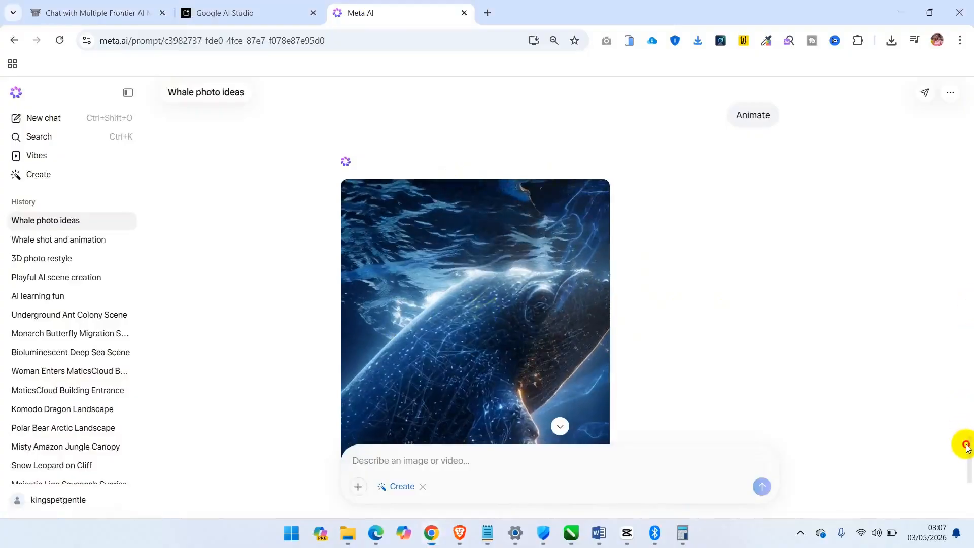
{"action": "scroll", "coordinate": [967, 448], "scroll_direction": "down", "scroll_amount": 2}
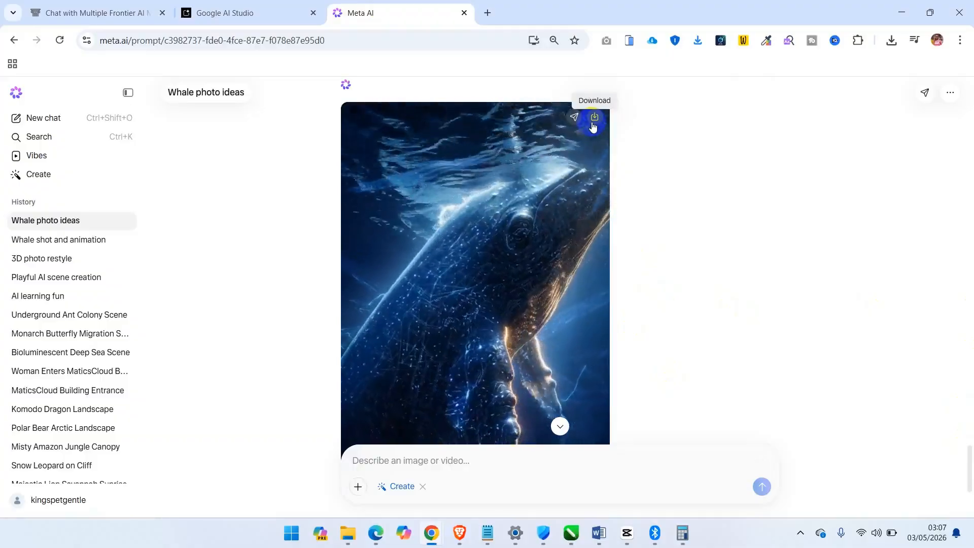
{"action": "left_click", "coordinate": [595, 119]}
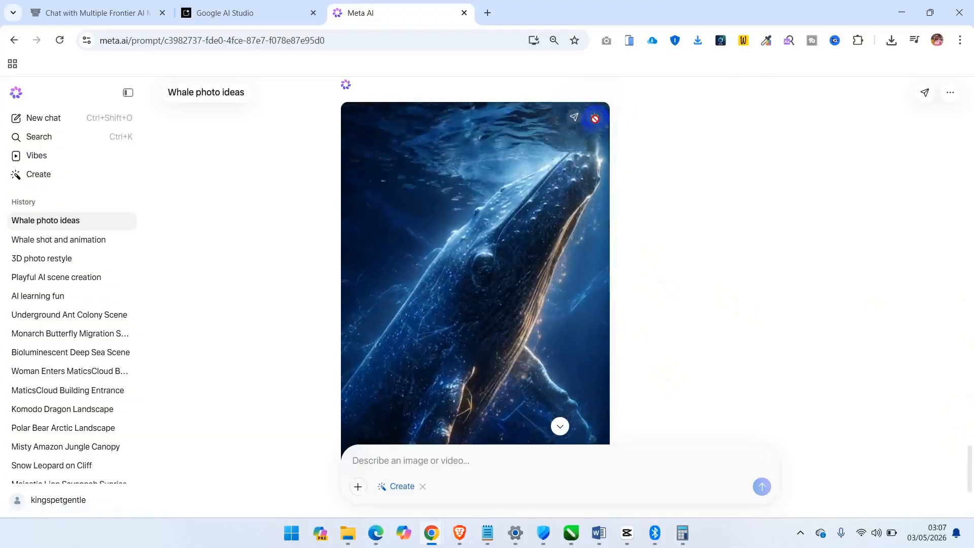
- Generate images from the copied Humpback musical-staves prompt in Meta AI and animate the fourth image
{"action": "left_click", "coordinate": [454, 462]}
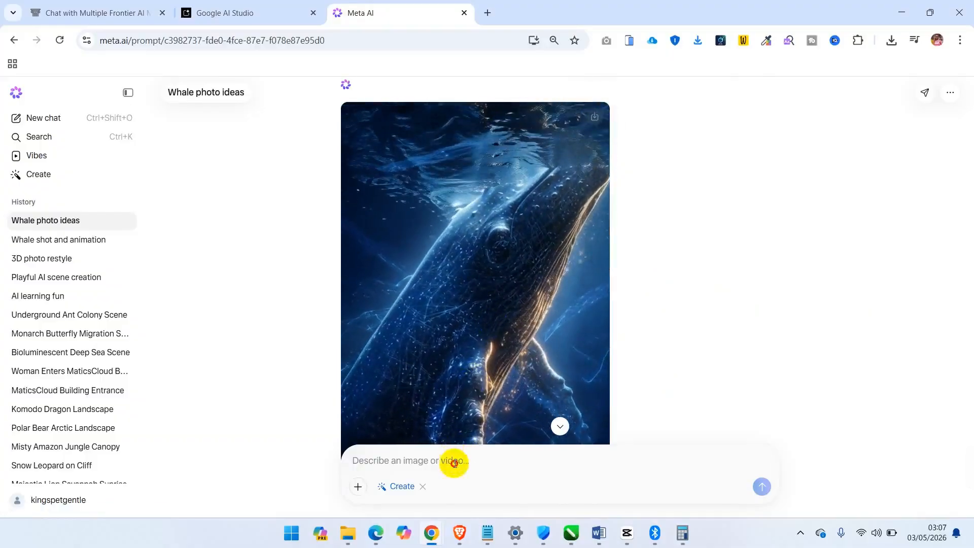
{"action": "key", "text": "ctrl+v"}
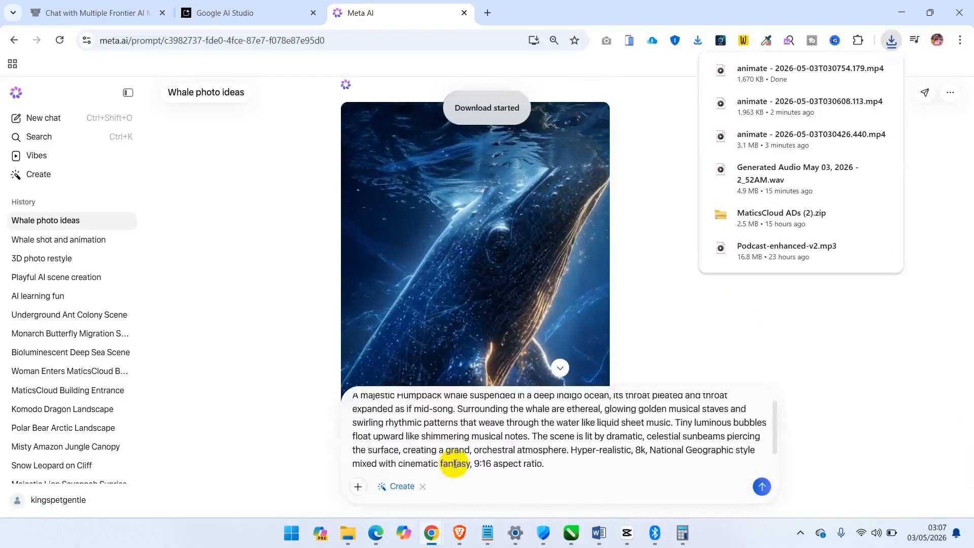
{"action": "key", "text": "Return"}
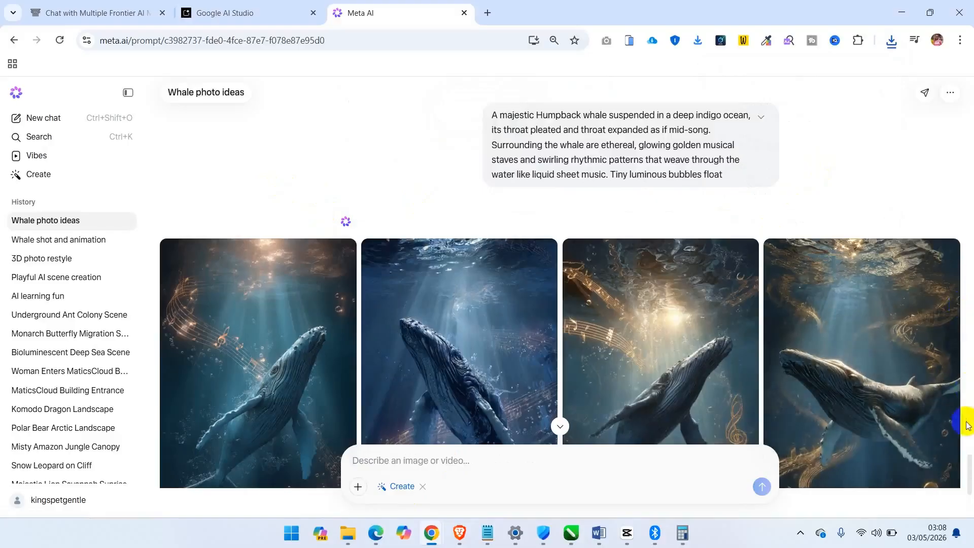
{"action": "left_click_drag", "start_coordinate": [969, 464], "coordinate": [971, 481]}
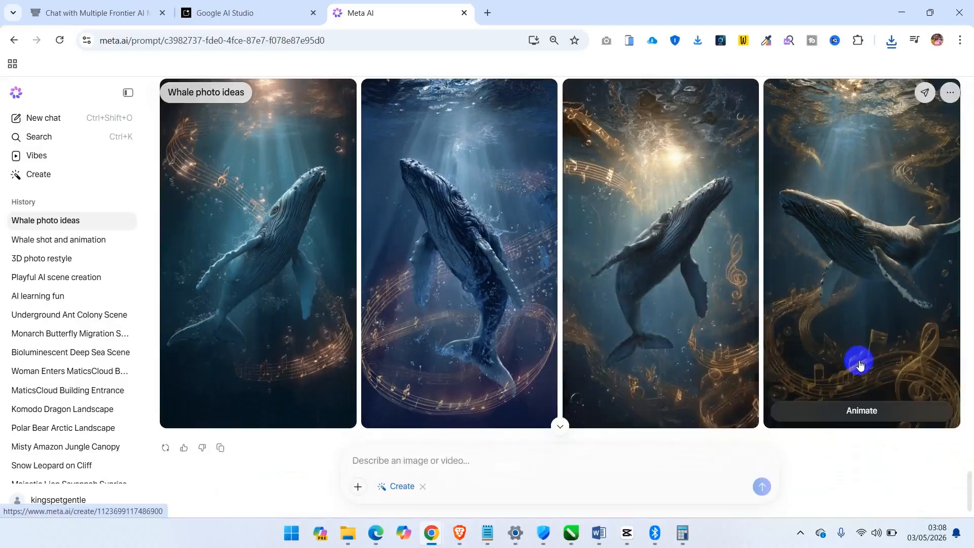
{"action": "left_click", "coordinate": [861, 409]}
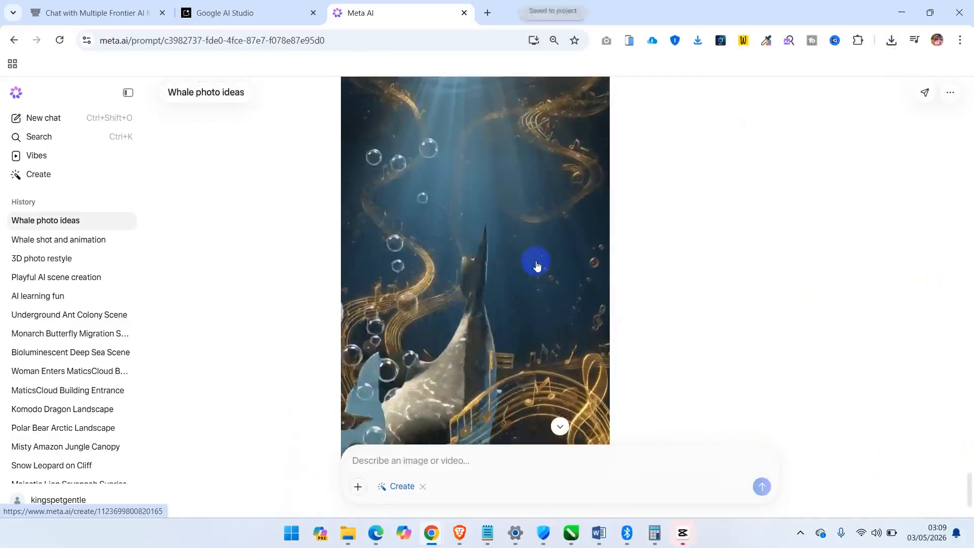
- Open the animated Humpback clip, extend its animation and download the extended video
{"action": "left_click", "coordinate": [536, 262]}
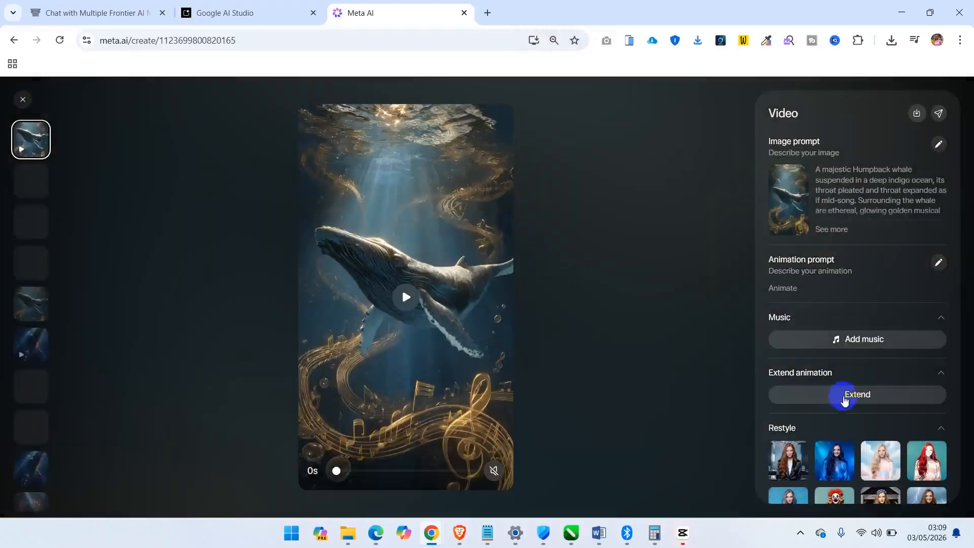
{"action": "left_click", "coordinate": [845, 398]}
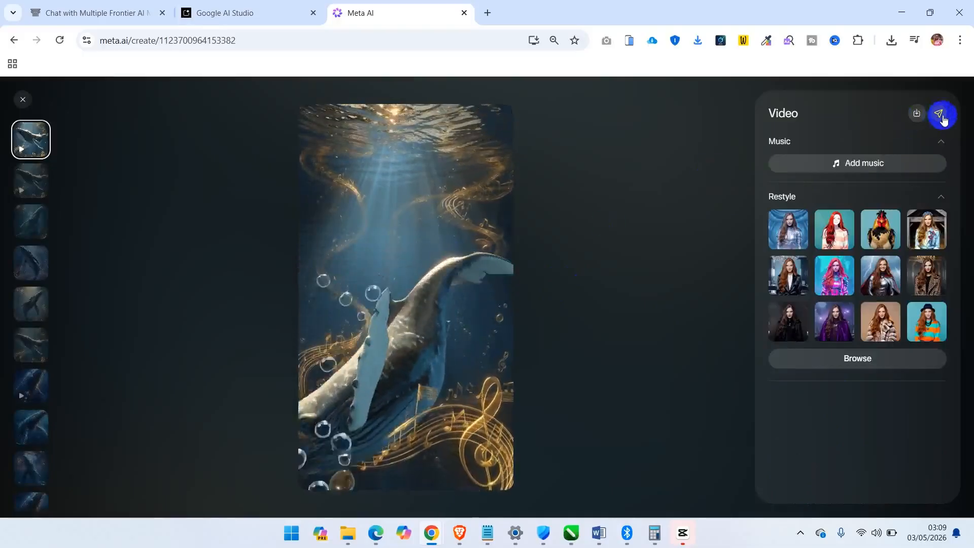
{"action": "left_click", "coordinate": [917, 114]}
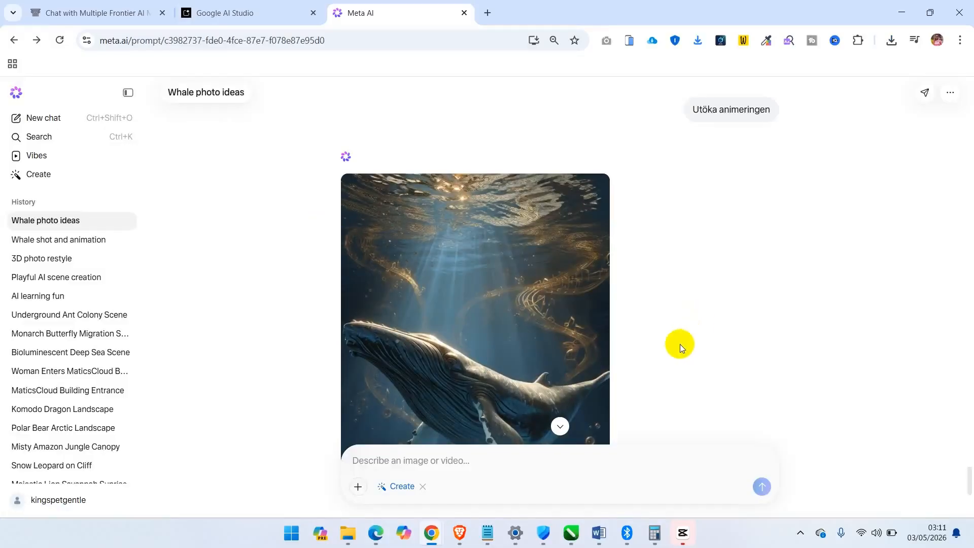
{"action": "left_click", "coordinate": [664, 421]}
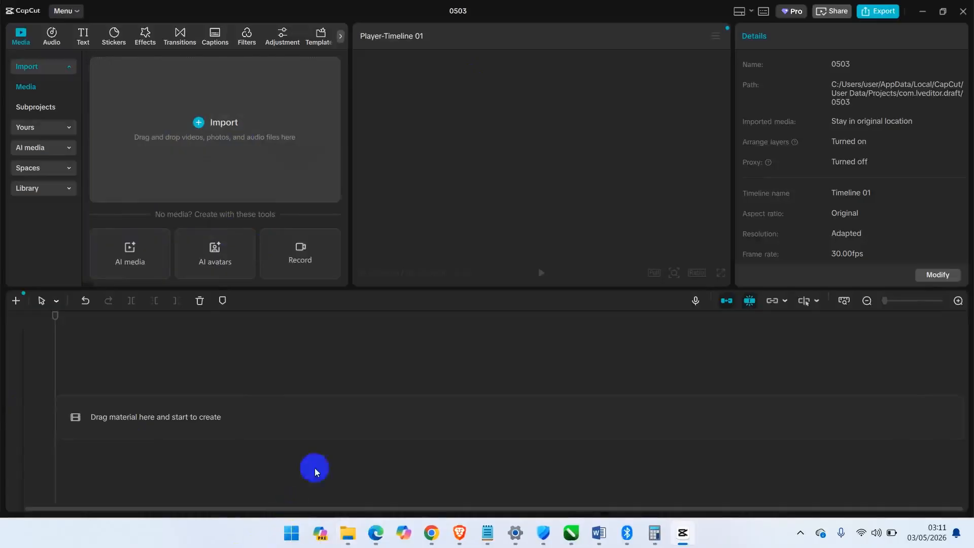
- In the CapCut project 0503, import today's four whale videos and the generated audio file from the Downloads folder
{"action": "left_click", "coordinate": [345, 533]}
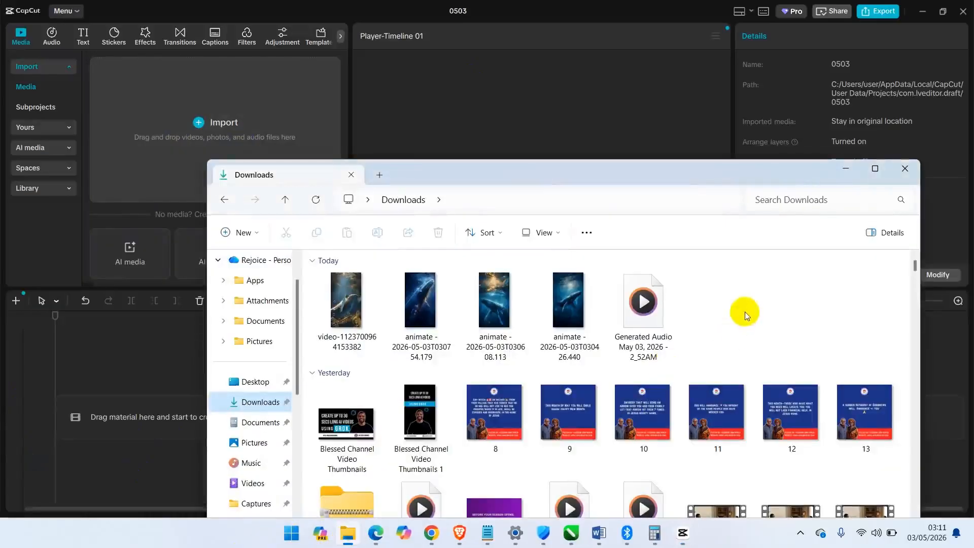
{"action": "left_click_drag", "start_coordinate": [720, 305], "coordinate": [355, 311]}
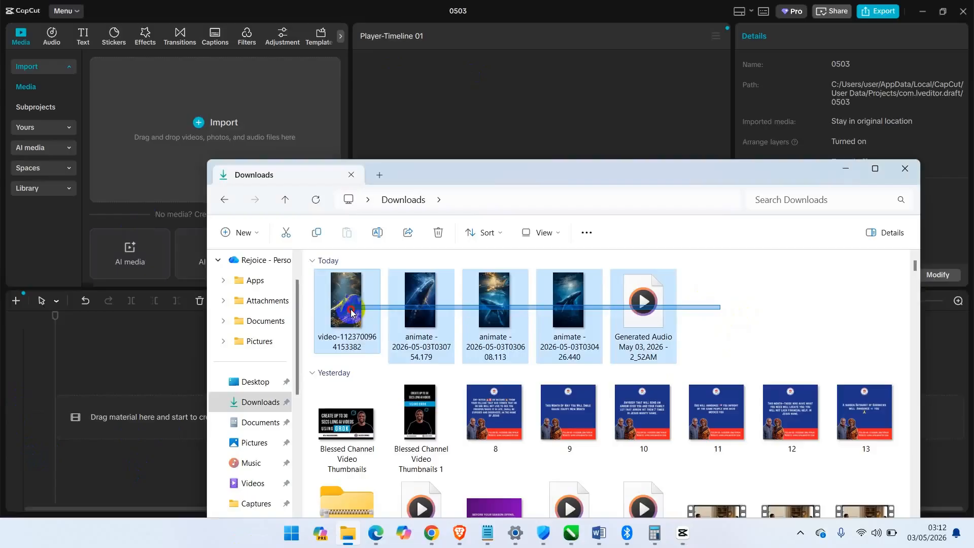
{"action": "left_click_drag", "start_coordinate": [351, 311], "coordinate": [178, 151]}
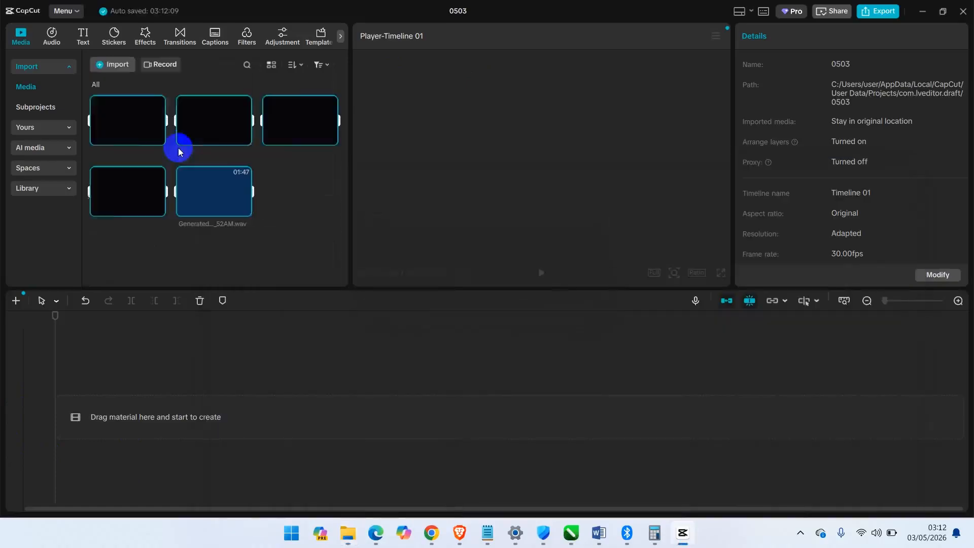
{"action": "left_click", "coordinate": [265, 229]}
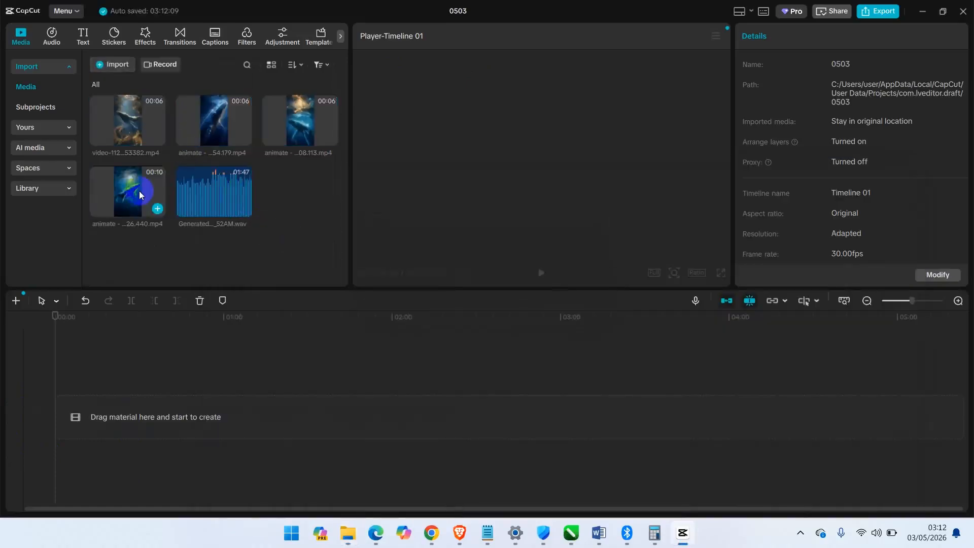
- Build the timeline with the 00:10 whale clip first, the voiceover beneath it and the other three clips following in creation order
{"action": "left_click", "coordinate": [157, 208]}
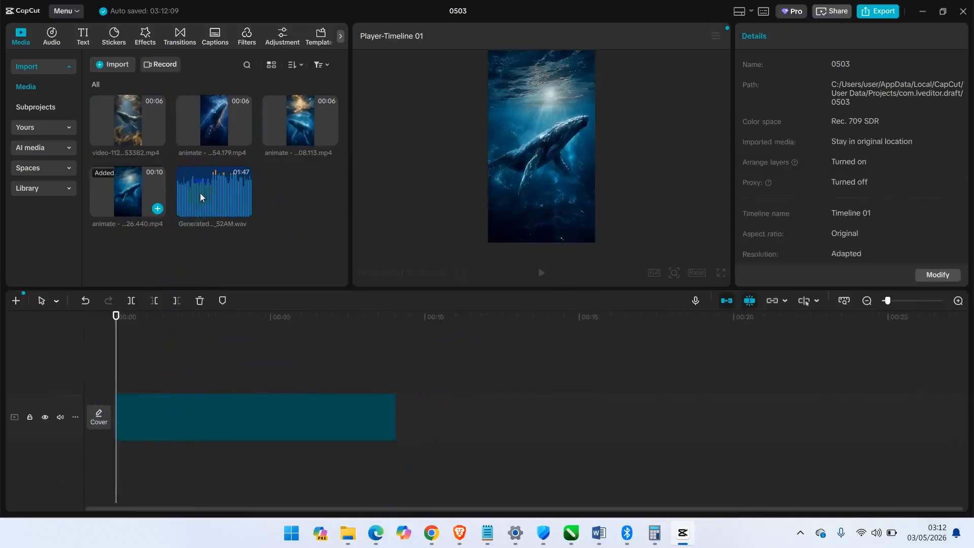
{"action": "left_click_drag", "start_coordinate": [209, 211], "coordinate": [88, 466]}
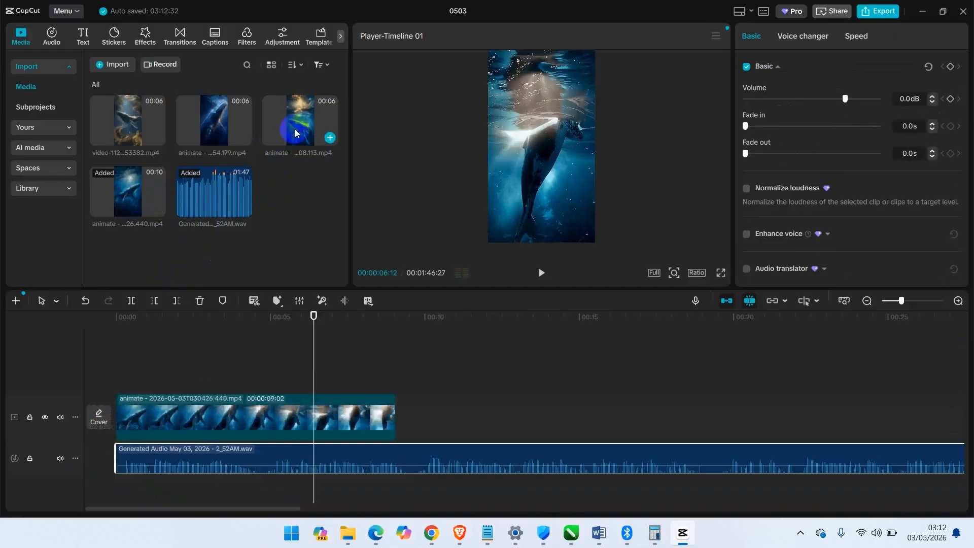
{"action": "left_click_drag", "start_coordinate": [296, 133], "coordinate": [413, 418]}
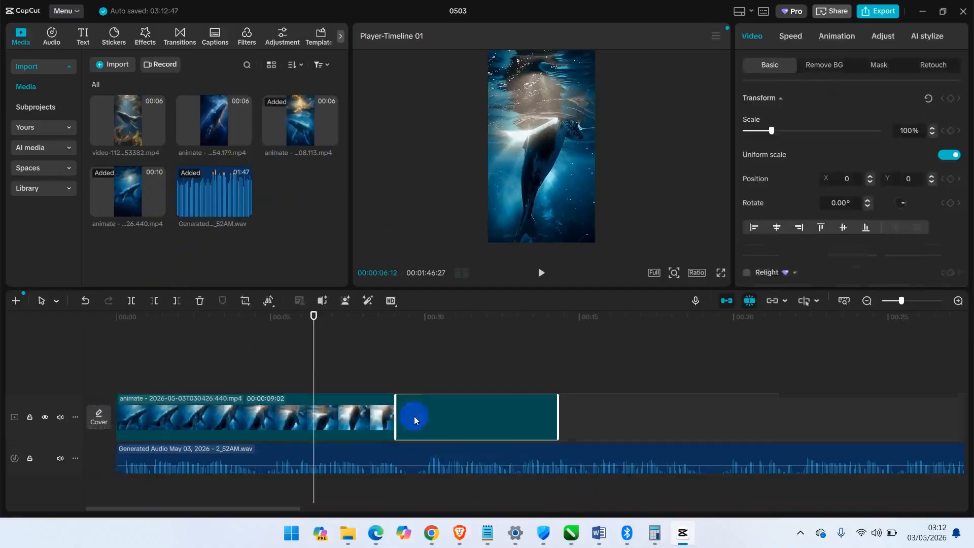
{"action": "left_click_drag", "start_coordinate": [226, 122], "coordinate": [598, 418]}
{"action": "left_click_drag", "start_coordinate": [144, 127], "coordinate": [730, 424]}
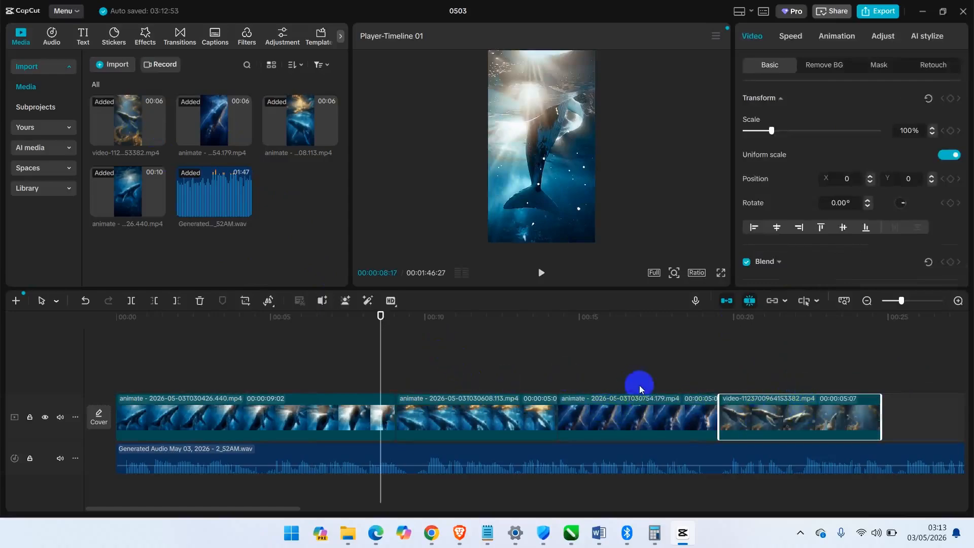
{"action": "left_click", "coordinate": [753, 380]}
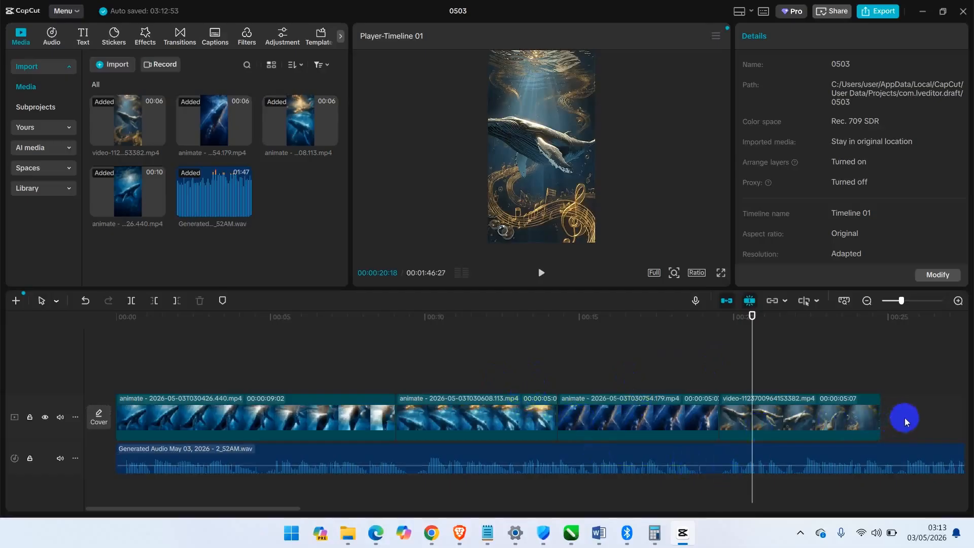
{"action": "left_click_drag", "start_coordinate": [904, 419], "coordinate": [526, 424]}
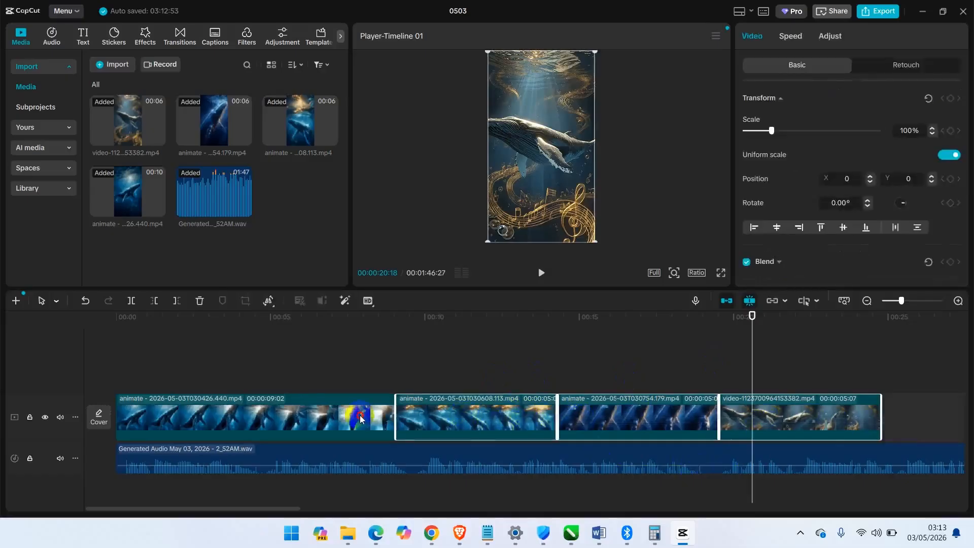
{"action": "left_click", "coordinate": [355, 416]}
{"action": "left_click", "coordinate": [462, 384]}
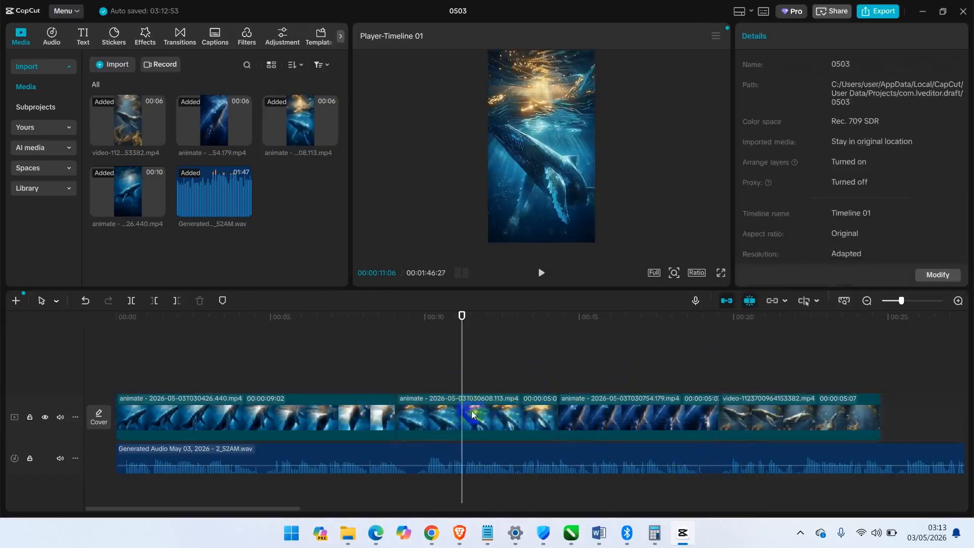
- Slow the second whale clip on the timeline to 0.50x speed
{"action": "left_click", "coordinate": [474, 424]}
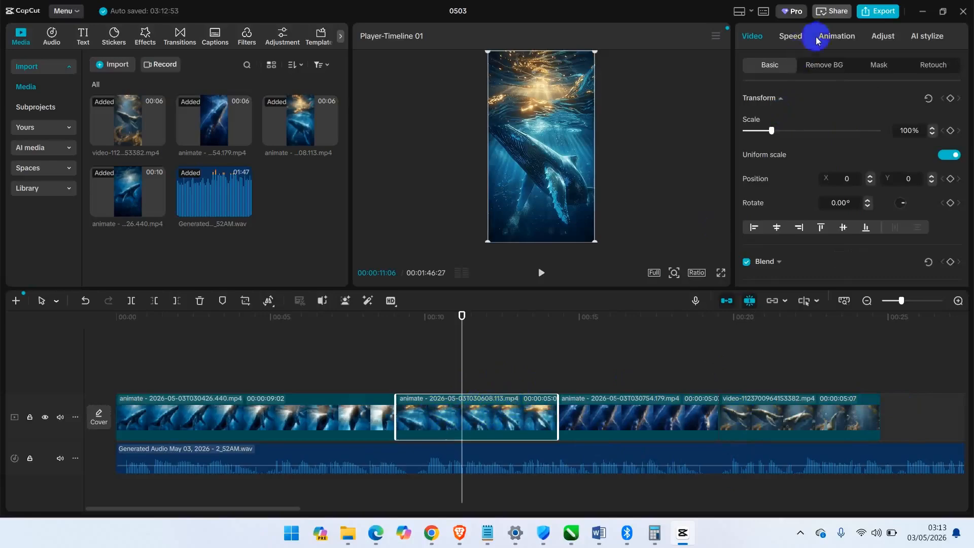
{"action": "left_click", "coordinate": [788, 40]}
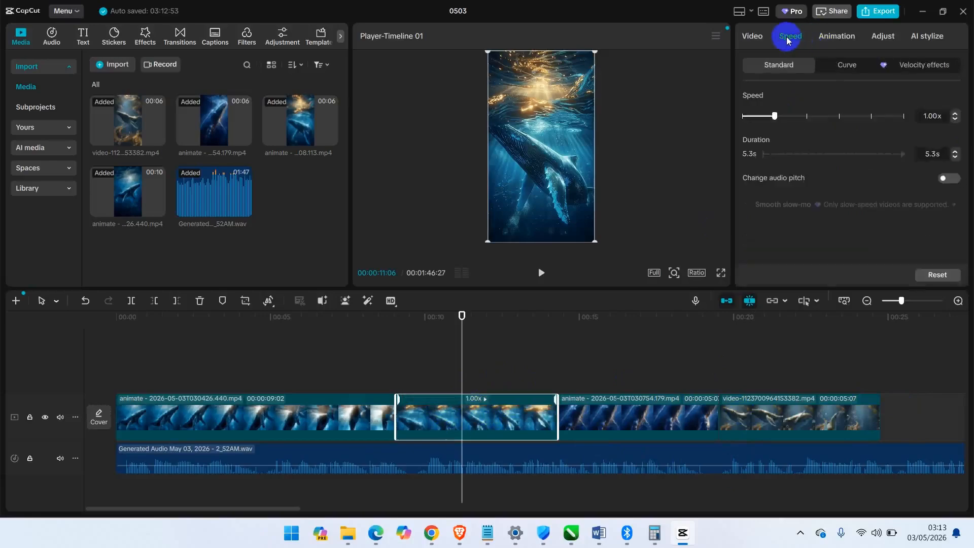
{"action": "left_click", "coordinate": [956, 120]}
{"action": "left_click", "coordinate": [956, 119]}
{"action": "left_click", "coordinate": [956, 119]}
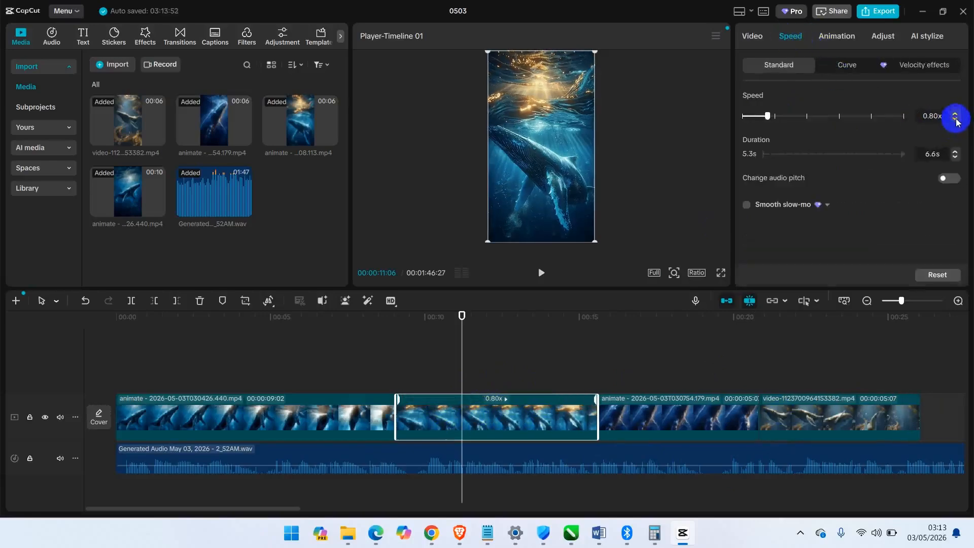
{"action": "left_click", "coordinate": [956, 120]}
{"action": "left_click", "coordinate": [956, 119]}
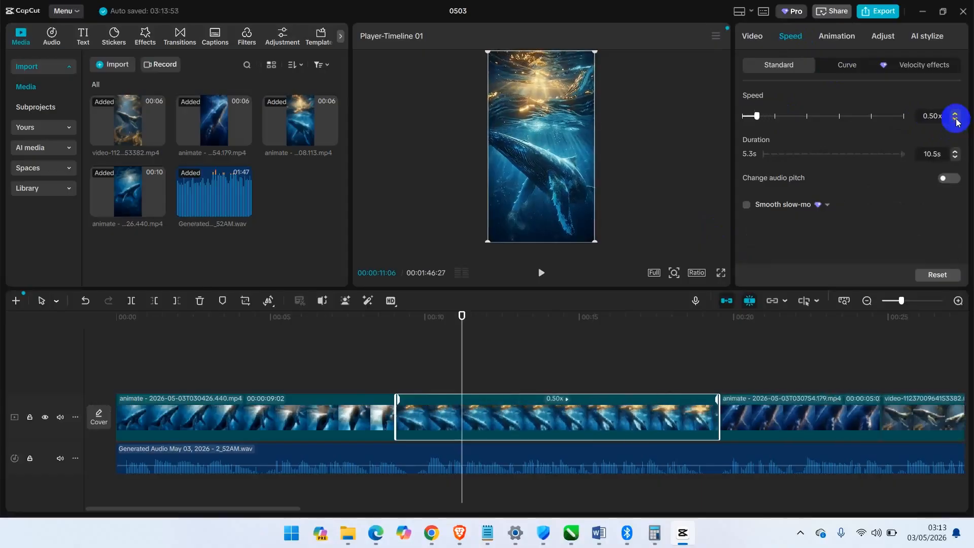
{"action": "left_click", "coordinate": [600, 370]}
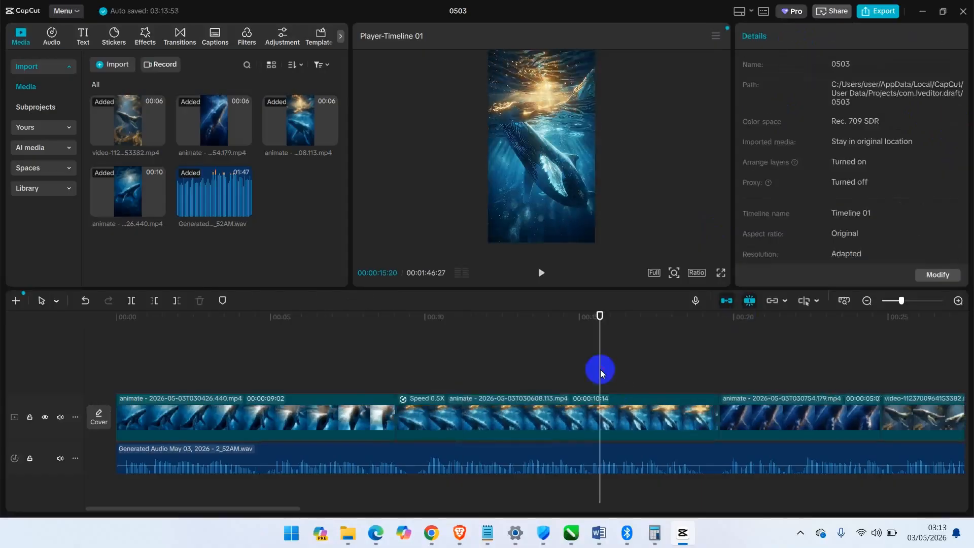
- Play a short stretch of the slowed second clip to check its motion
{"action": "left_click", "coordinate": [635, 421]}
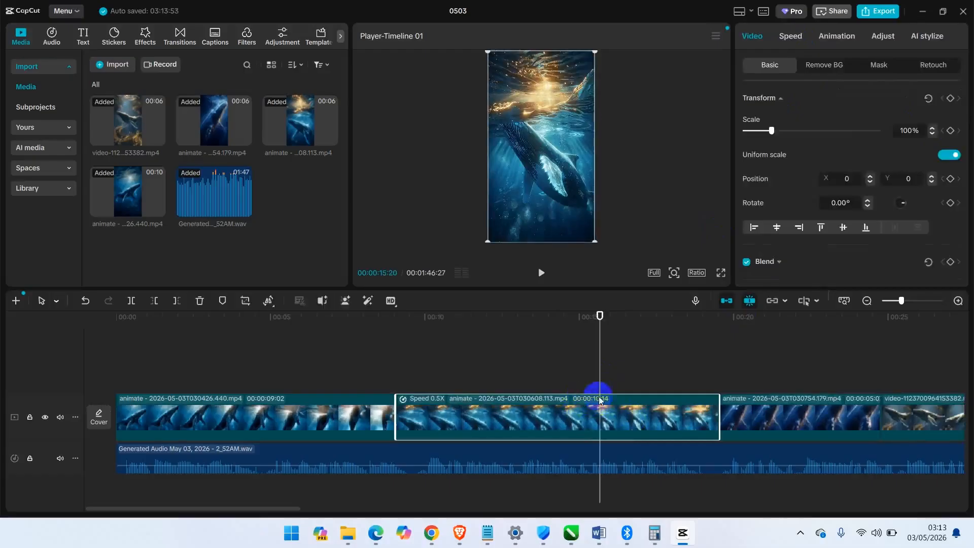
{"action": "left_click", "coordinate": [376, 348]}
{"action": "key", "text": "space"}
{"action": "key", "text": "space"}
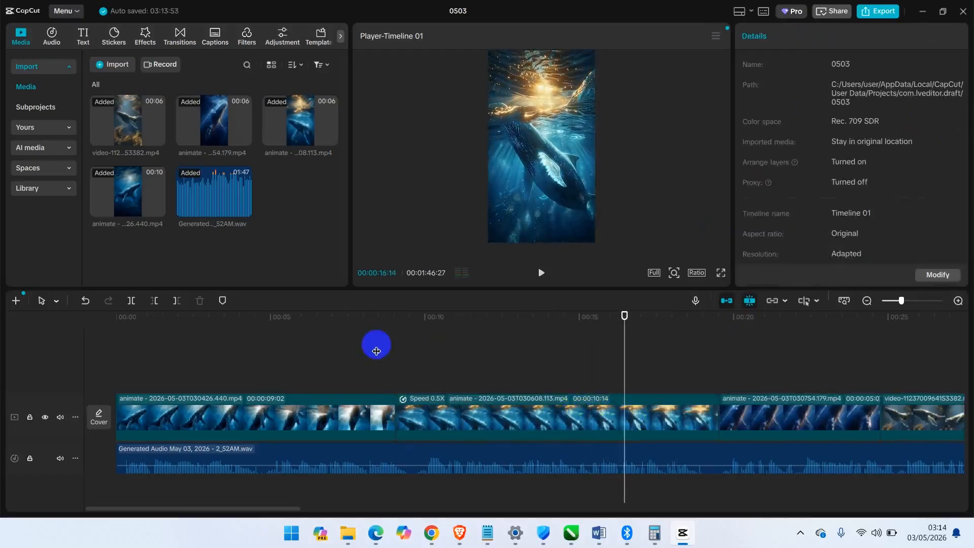
- Split the voiceover track at the end of the last whale clip and delete the remaining audio
{"action": "scroll", "coordinate": [350, 354], "scroll_direction": "down", "scroll_amount": 2}
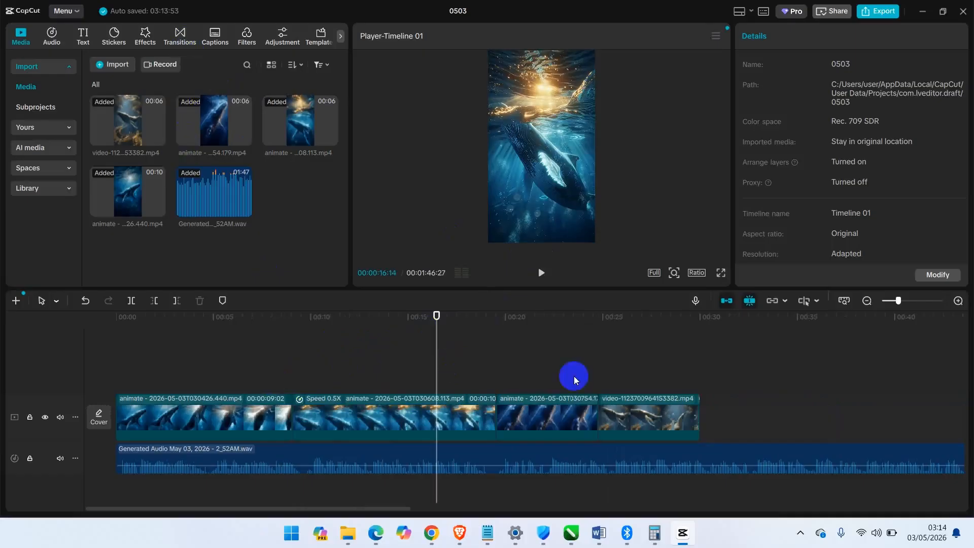
{"action": "left_click", "coordinate": [214, 36]}
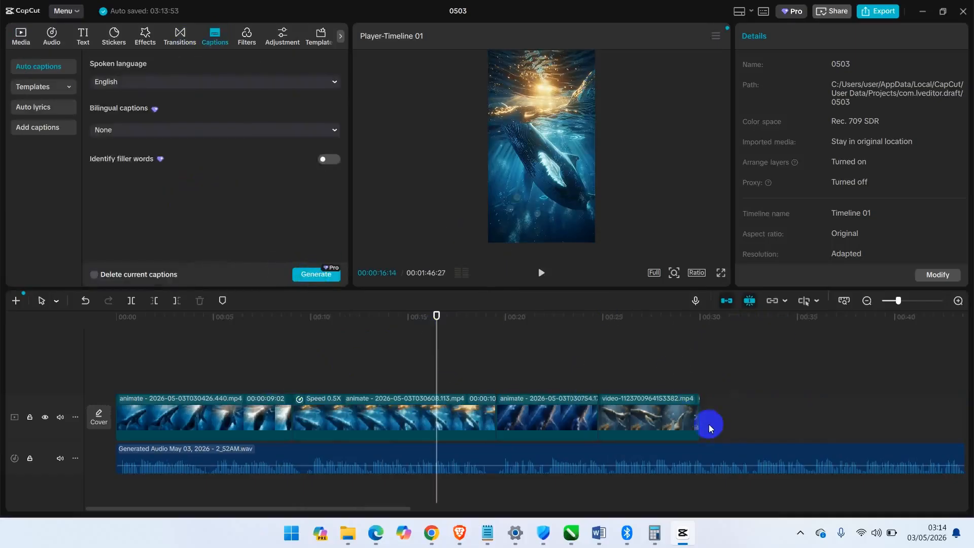
{"action": "key", "text": "b"}
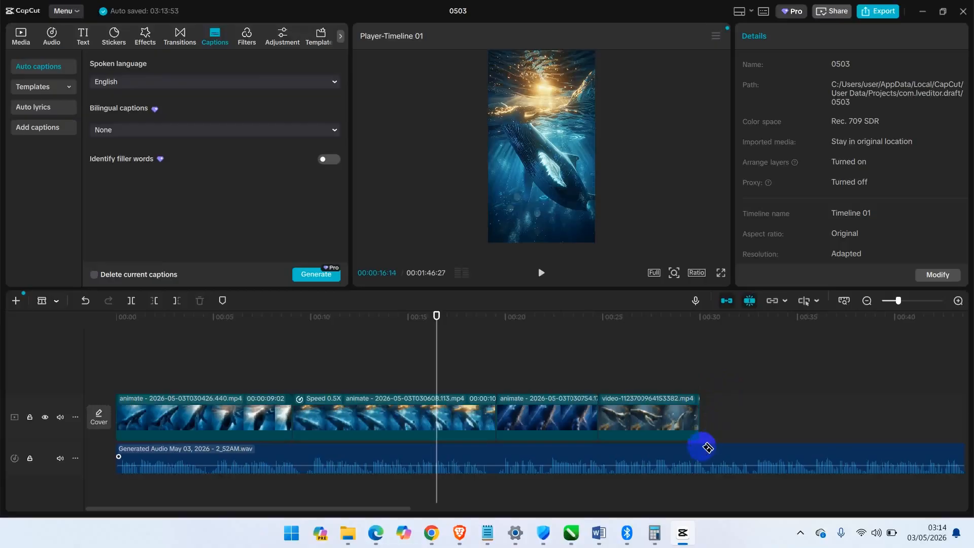
{"action": "left_click", "coordinate": [700, 455]}
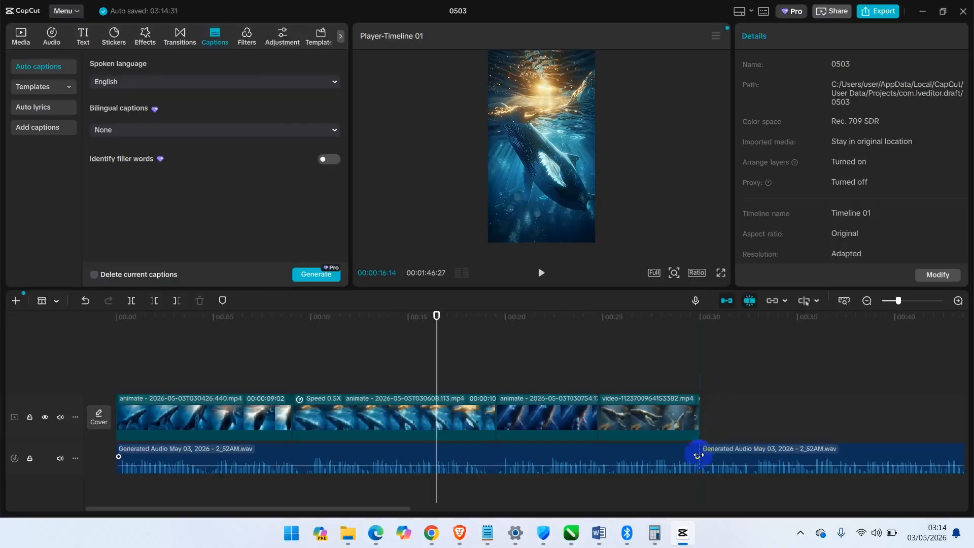
{"action": "key", "text": "a"}
{"action": "left_click", "coordinate": [703, 457]}
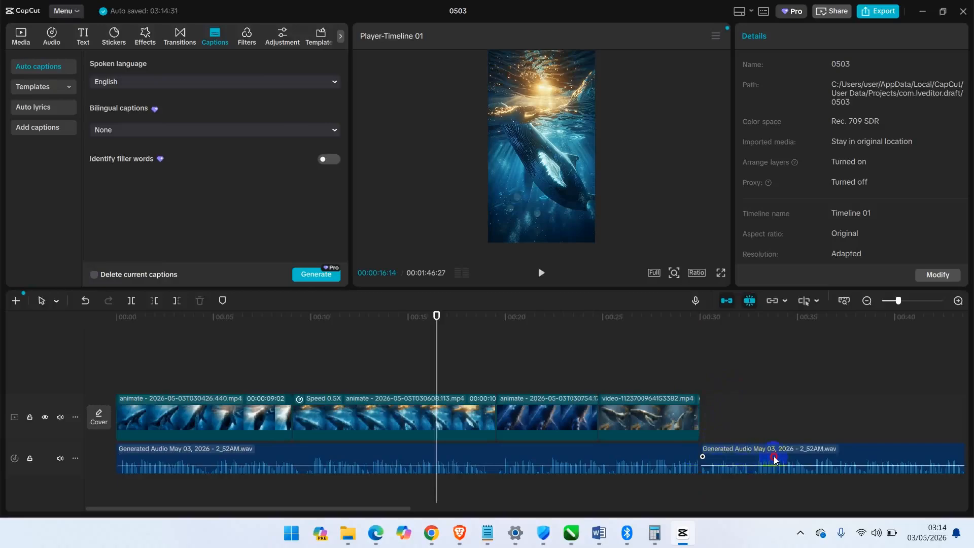
{"action": "key", "text": "Delete"}
- Select everything on the timeline and generate English auto captions with bilingual captions set to None
{"action": "left_click", "coordinate": [736, 426]}
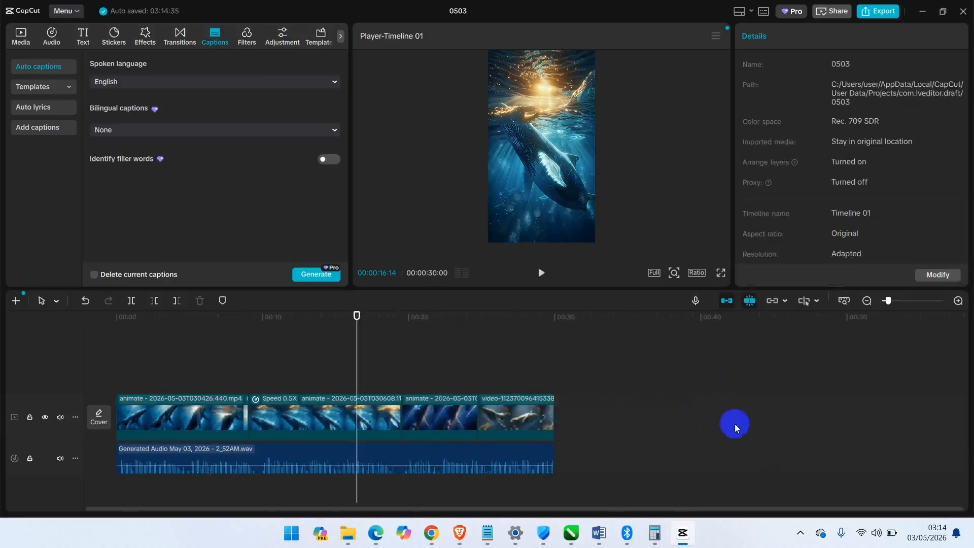
{"action": "key", "text": "ctrl+a"}
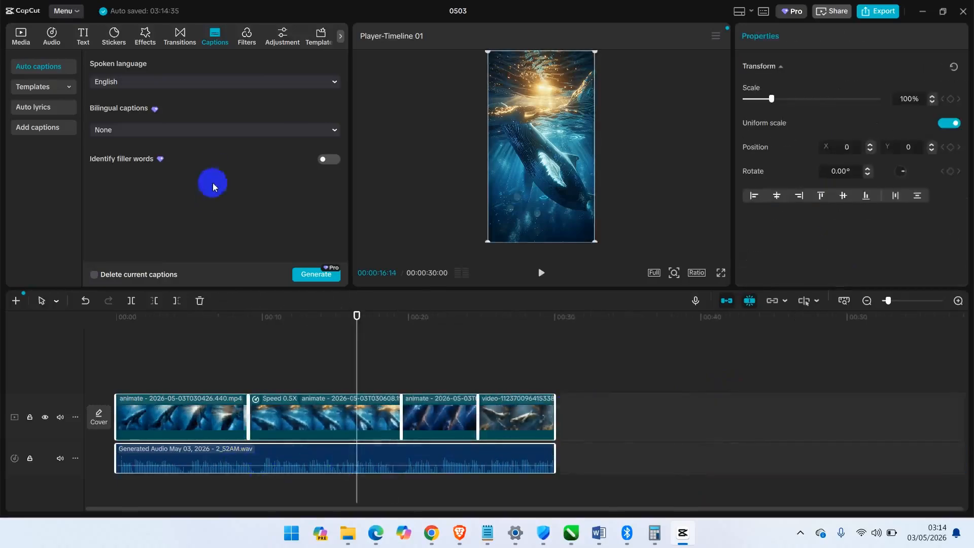
{"action": "left_click", "coordinate": [315, 275]}
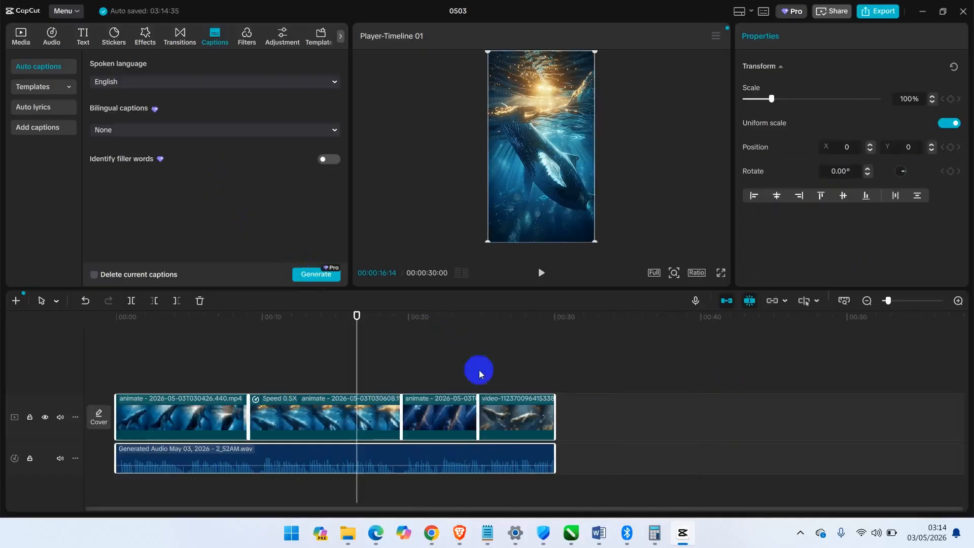
- Generate the English auto captions for the timeline and try to export the captioned project, returning to the edit
{"action": "left_click", "coordinate": [581, 378]}
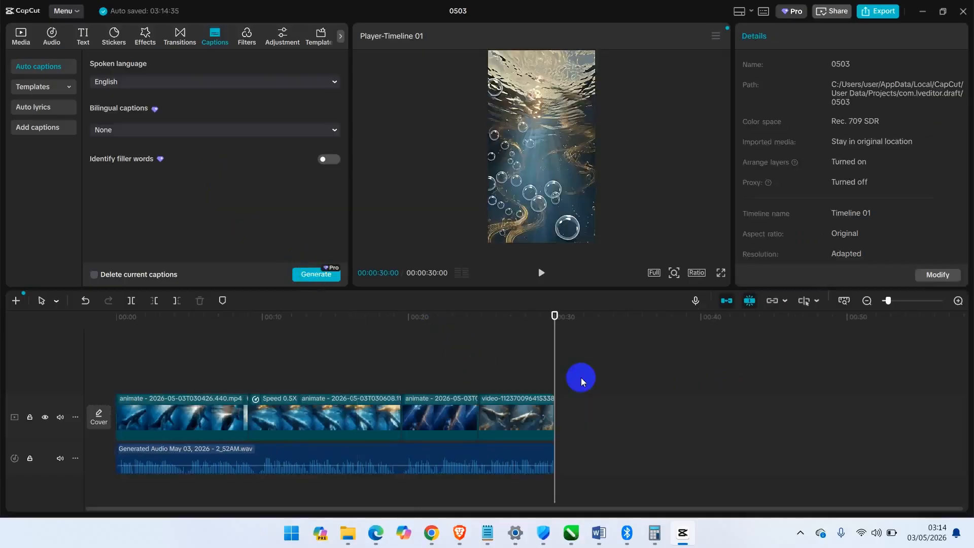
{"action": "left_click", "coordinate": [315, 275]}
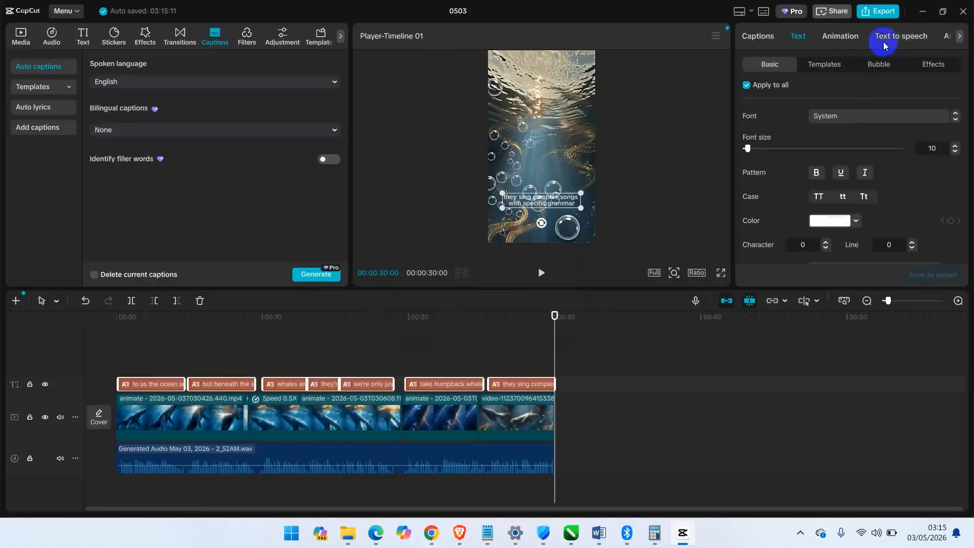
{"action": "left_click", "coordinate": [889, 16]}
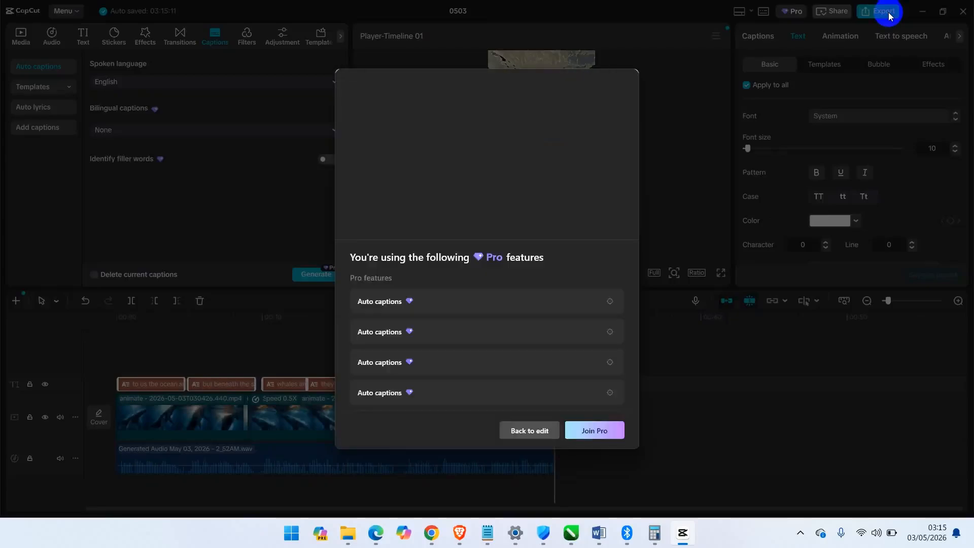
{"action": "left_click", "coordinate": [531, 431]}
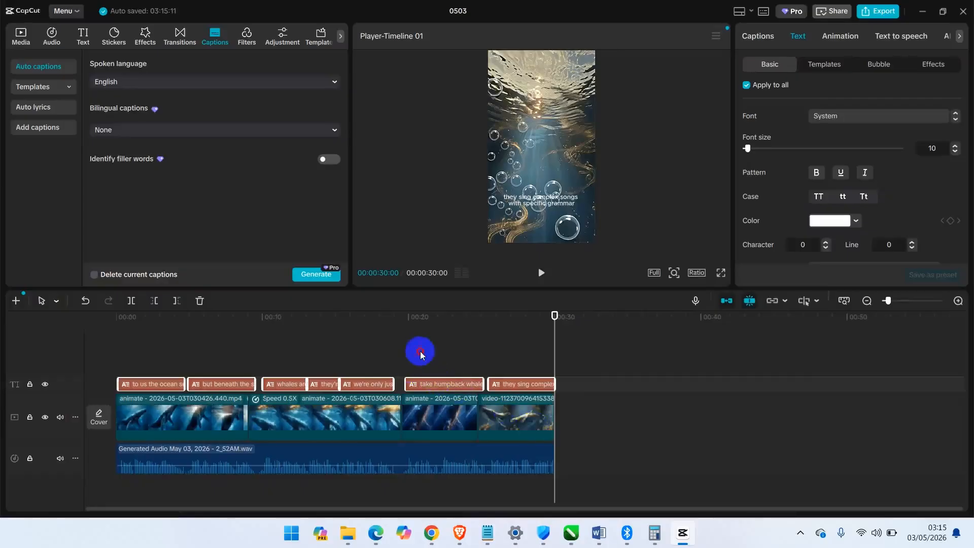
- Apply a blue uppercase text template to all main captions and select everything on the timeline
{"action": "left_click", "coordinate": [421, 354]}
{"action": "left_click", "coordinate": [829, 67]}
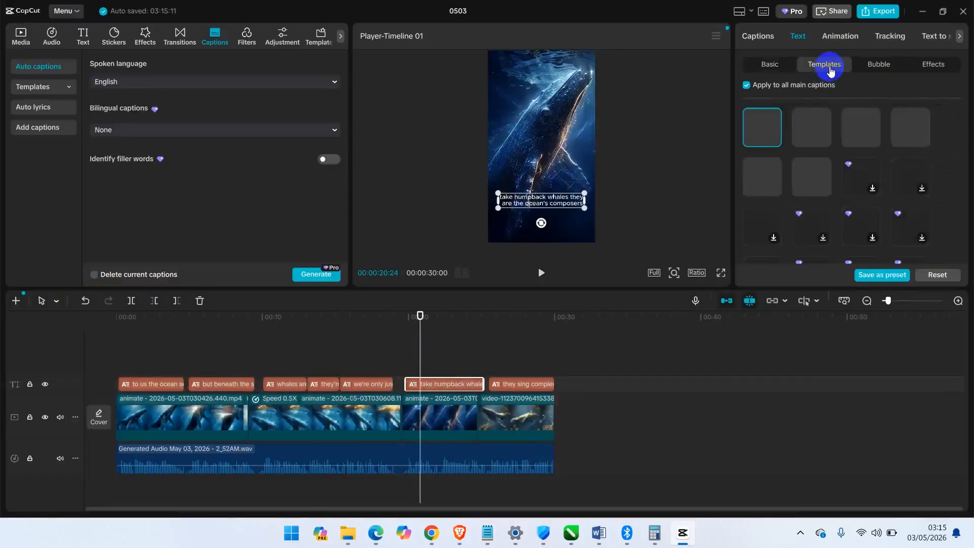
{"action": "left_click", "coordinate": [614, 336]}
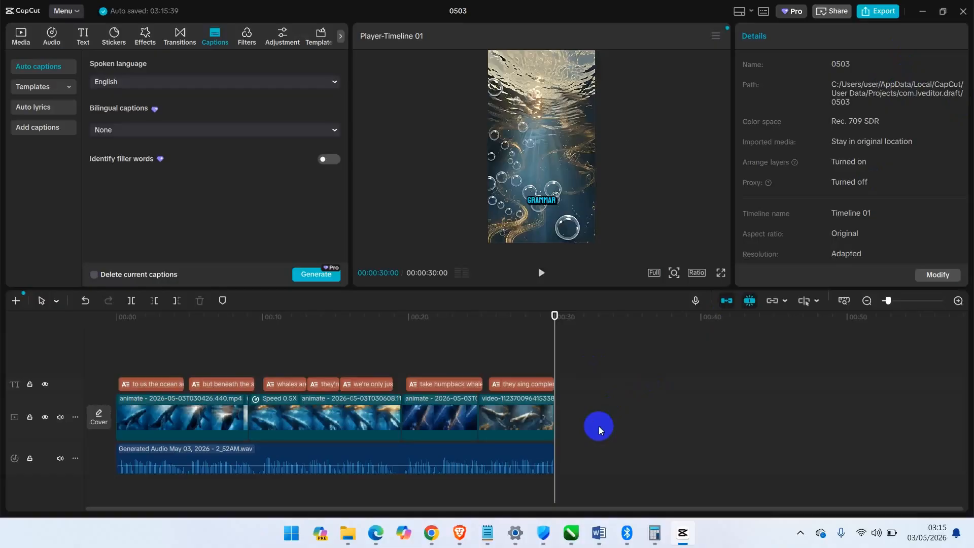
{"action": "key", "text": "ctrl+a"}
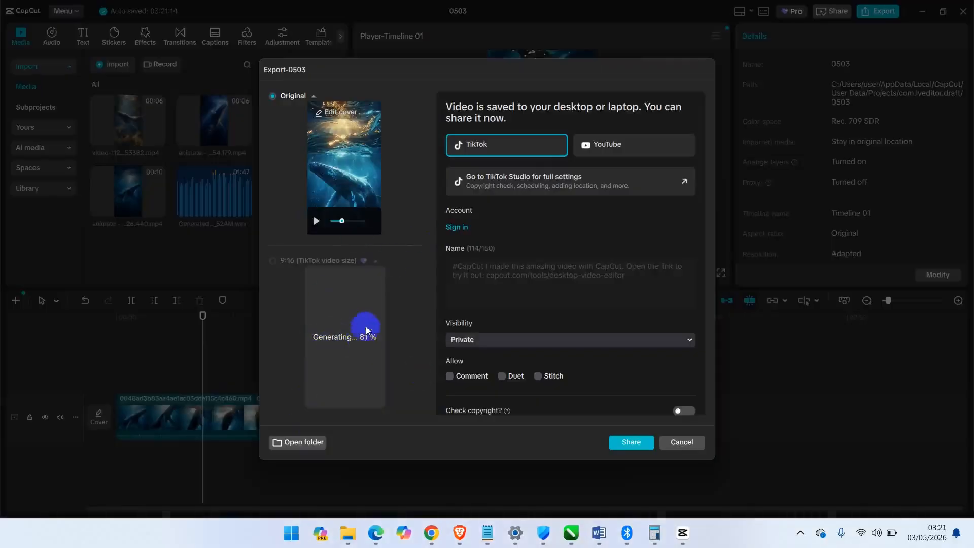
- Dismiss the export sharing options and open the exported Whales video from the Capcut Edited Videos folder in Media Player
{"action": "left_click", "coordinate": [675, 445]}
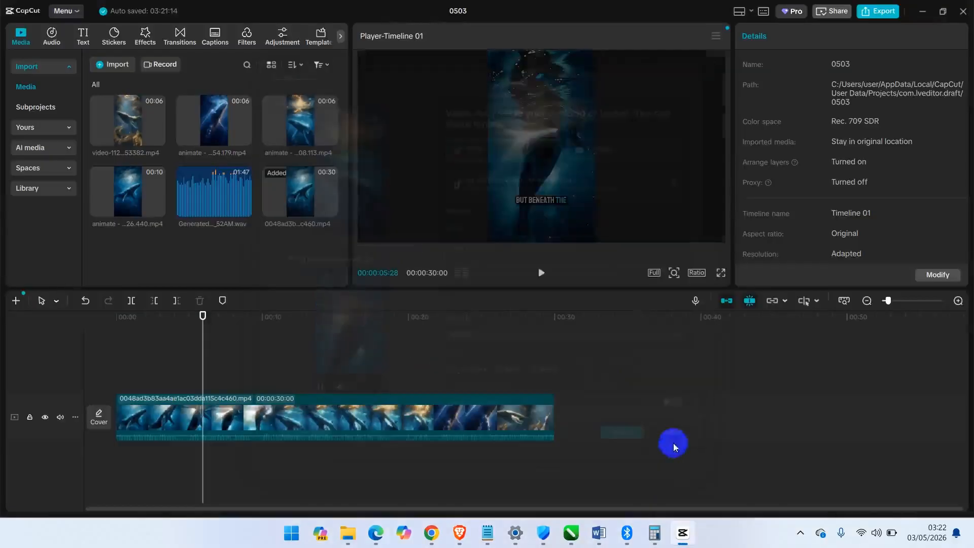
{"action": "left_click", "coordinate": [348, 533]}
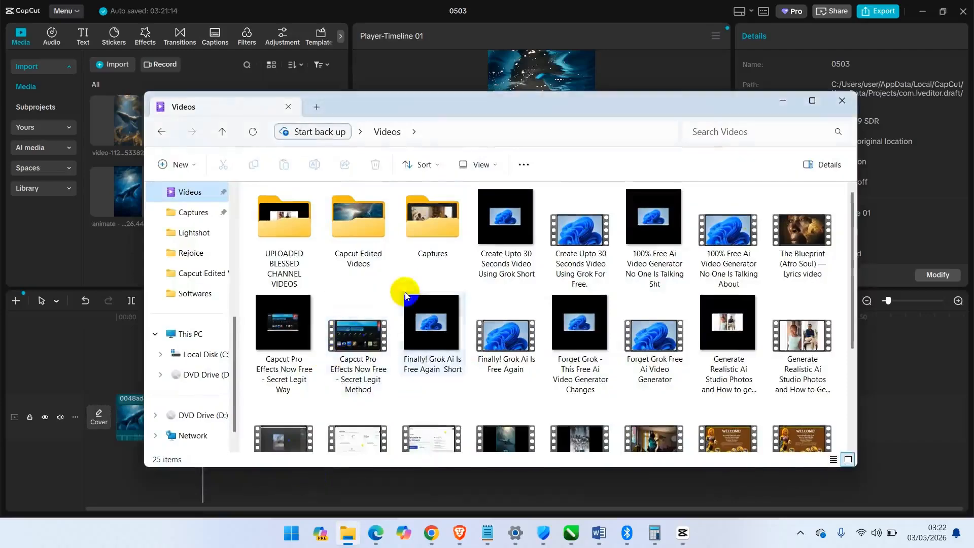
{"action": "double_click", "coordinate": [357, 215]}
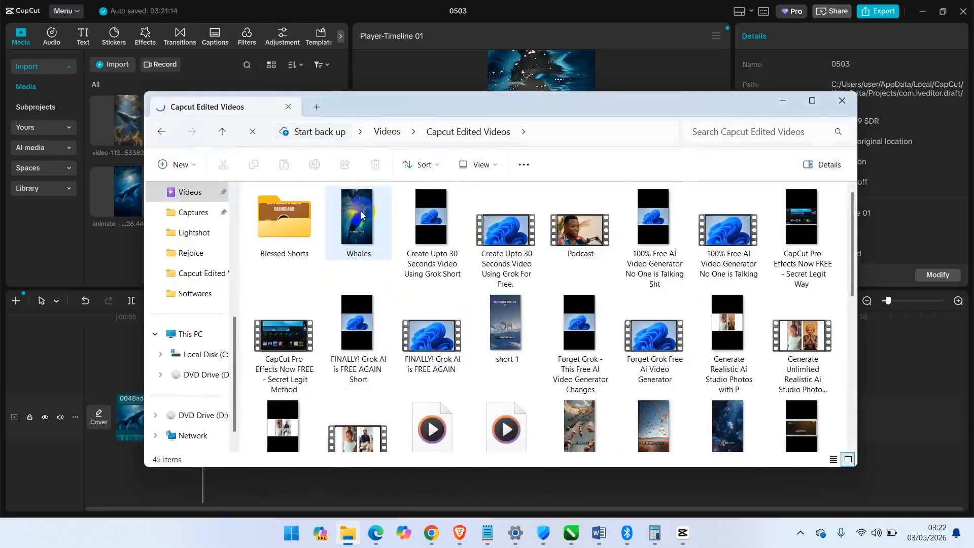
{"action": "left_click", "coordinate": [360, 227]}
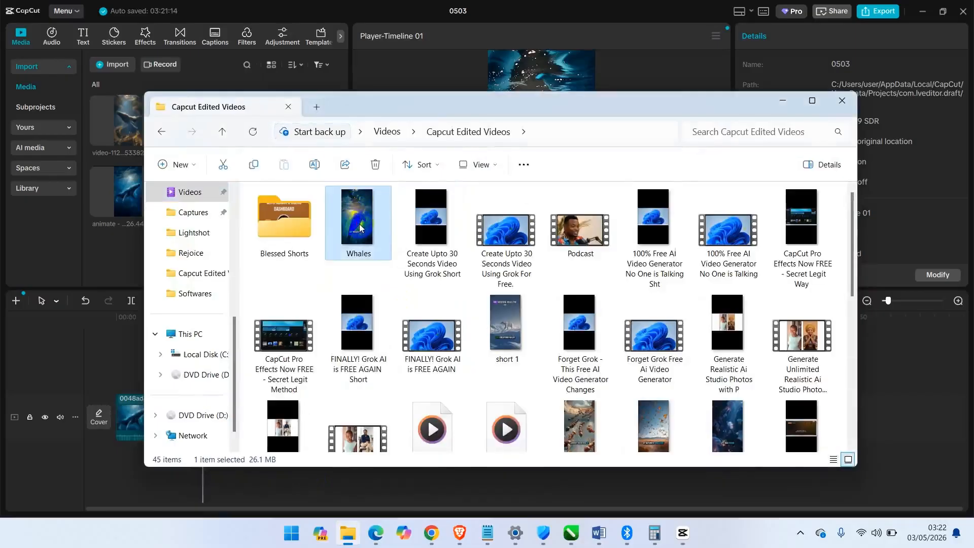
{"action": "double_click", "coordinate": [371, 227]}
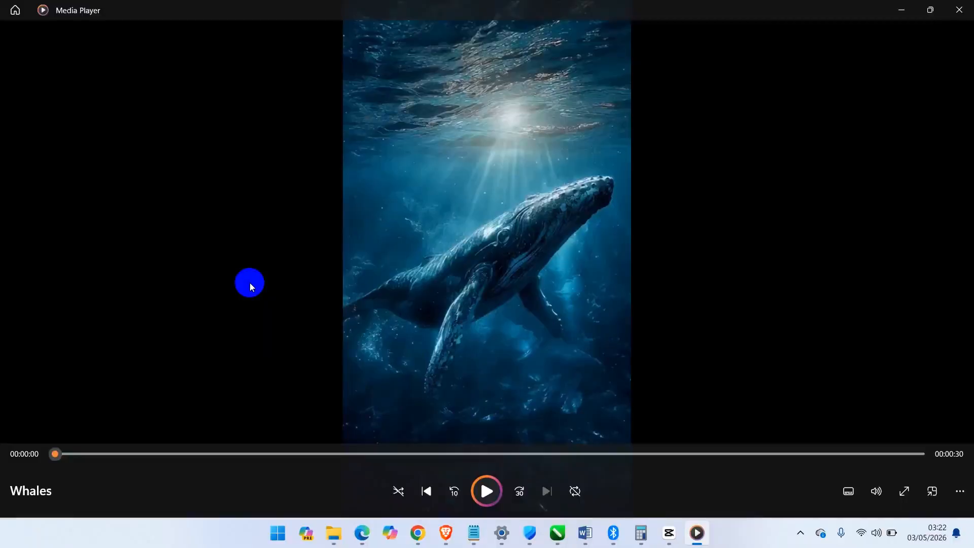
{"action": "left_click", "coordinate": [511, 132]}
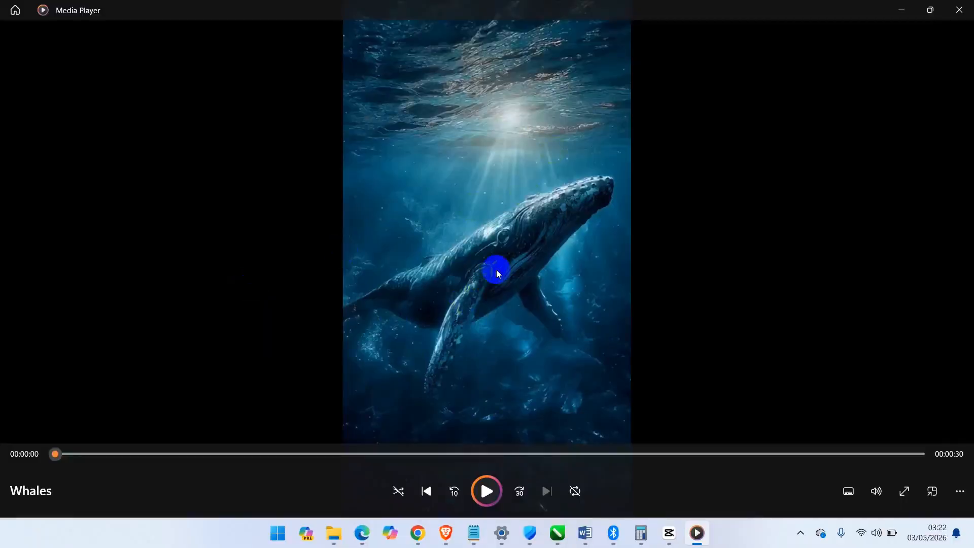
{"action": "left_click", "coordinate": [544, 186]}
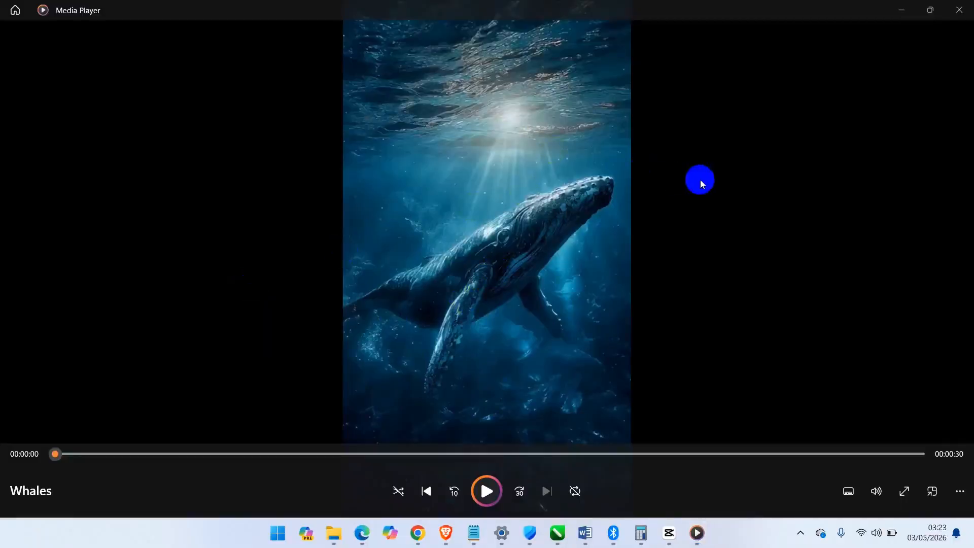